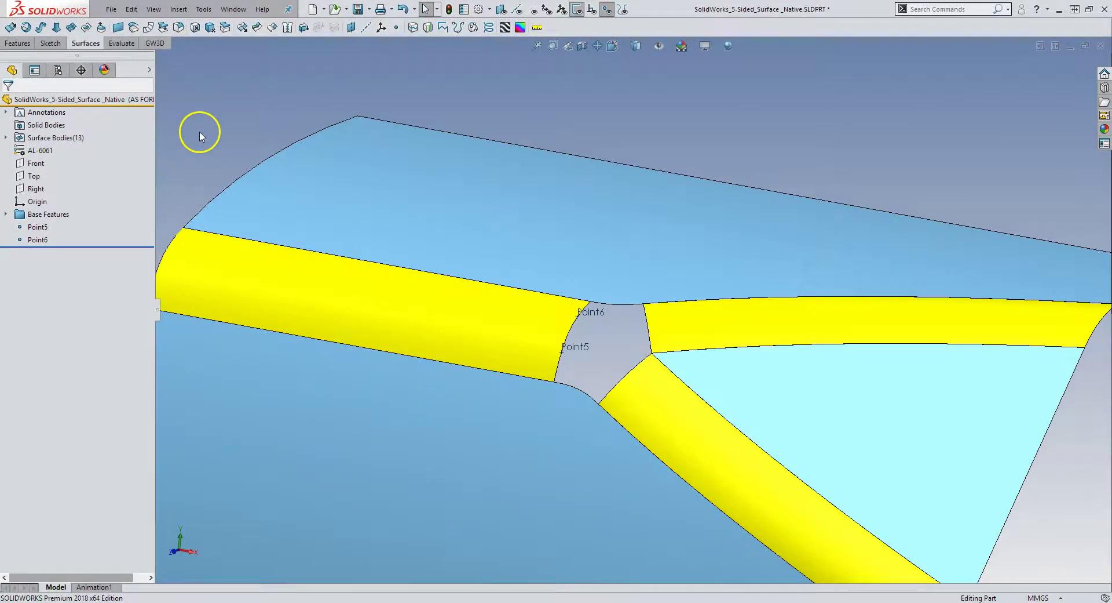
# Step: Examine the five-sided gap where the yellow blend surfaces meet, including the two reference points on its edge
pyautogui.moveTo(213, 139)
pyautogui.mouseDown(button='middle')
pyautogui.moveTo(205, 164)
pyautogui.moveTo(199, 132)
pyautogui.mouseUp(button='middle')
pyautogui.scroll(-3, 534, 313)
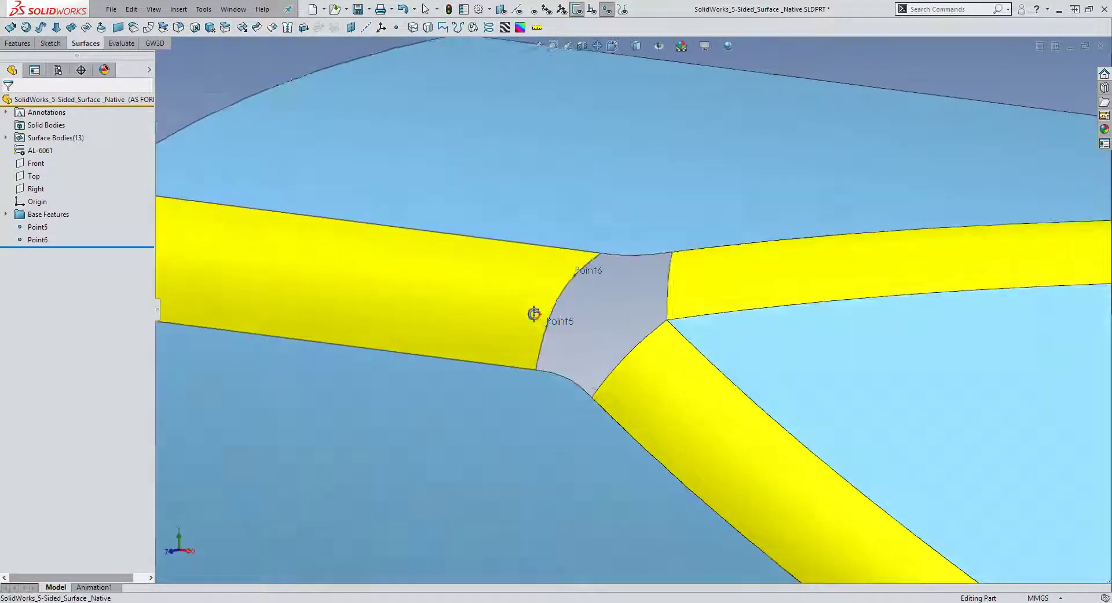
pyautogui.moveTo(533, 313); pyautogui.dragTo(571, 346, button='middle')
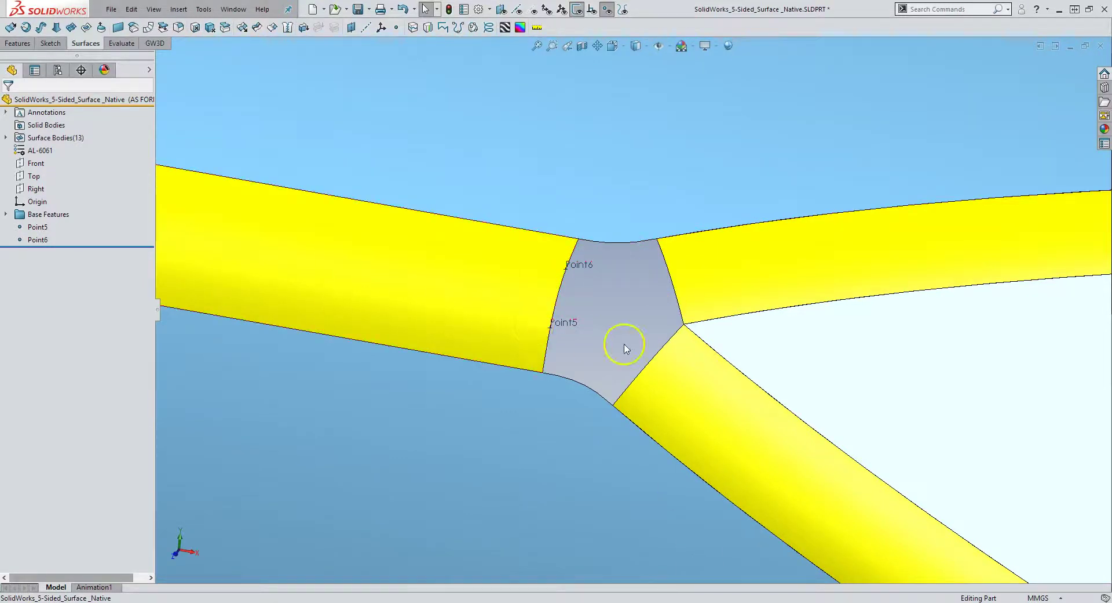
pyautogui.scroll(3, 625, 347)
pyautogui.moveTo(622, 347); pyautogui.dragTo(478, 301, button='middle')
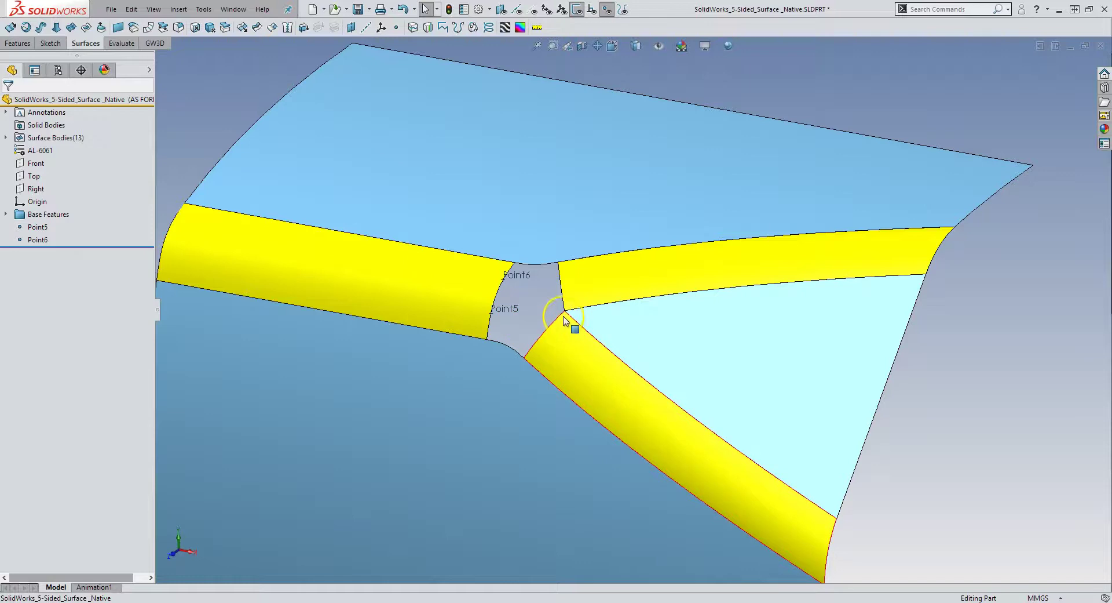
pyautogui.moveTo(566, 324)
pyautogui.mouseDown(button='middle')
pyautogui.moveTo(571, 335)
pyautogui.moveTo(551, 293)
pyautogui.moveTo(547, 310)
pyautogui.moveTo(575, 311)
pyautogui.moveTo(579, 293)
pyautogui.moveTo(551, 306)
pyautogui.mouseUp(button='middle')
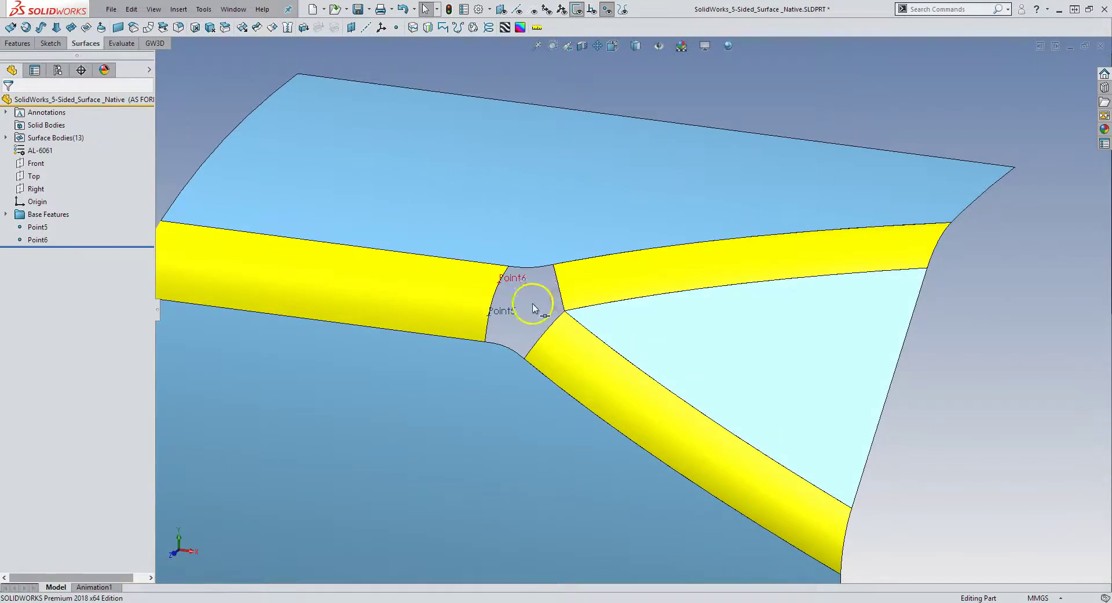
# Step: Switch to the SolidWorks_5-Sided_Surface _V3 part and inspect the orange patch filling the five-sided gap
pyautogui.click(233, 9)
pyautogui.click(296, 164)
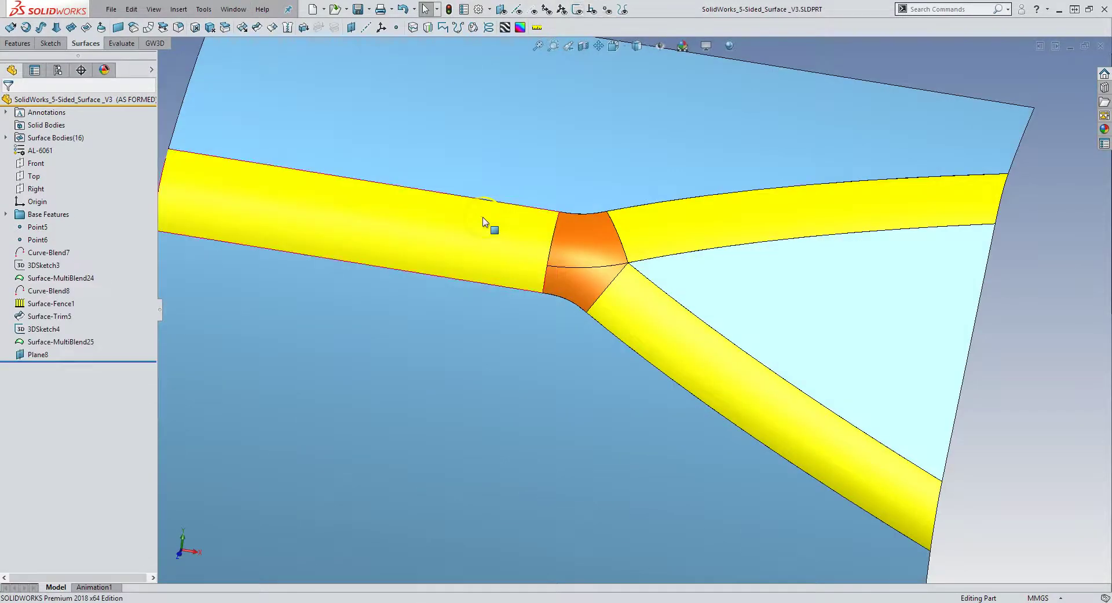
pyautogui.scroll(5, 619, 234)
pyautogui.moveTo(615, 238); pyautogui.dragTo(588, 218, button='middle')
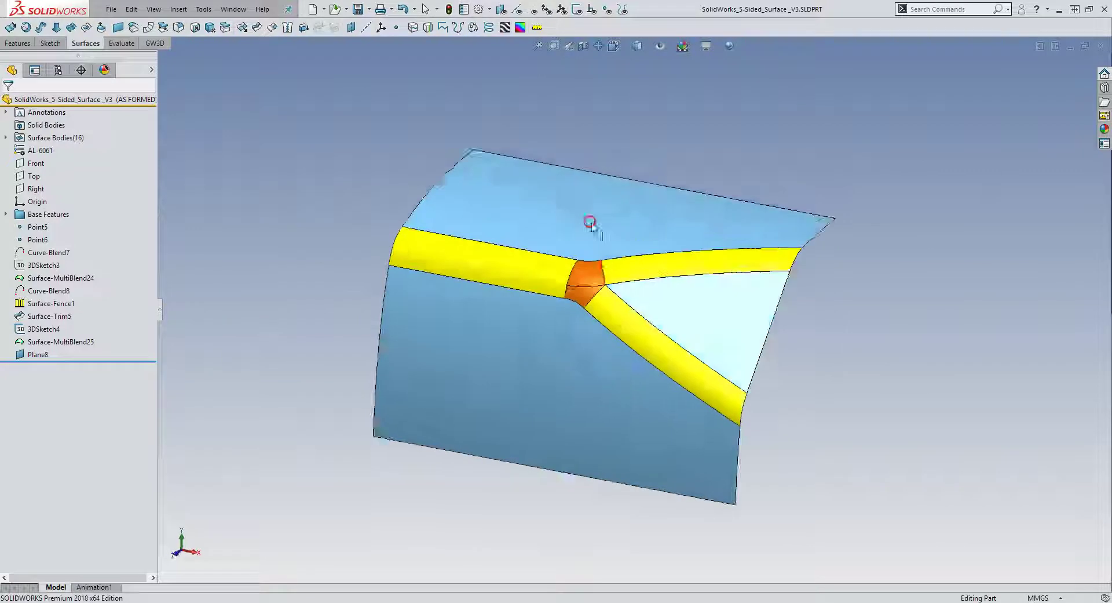
pyautogui.scroll(-5, 567, 273)
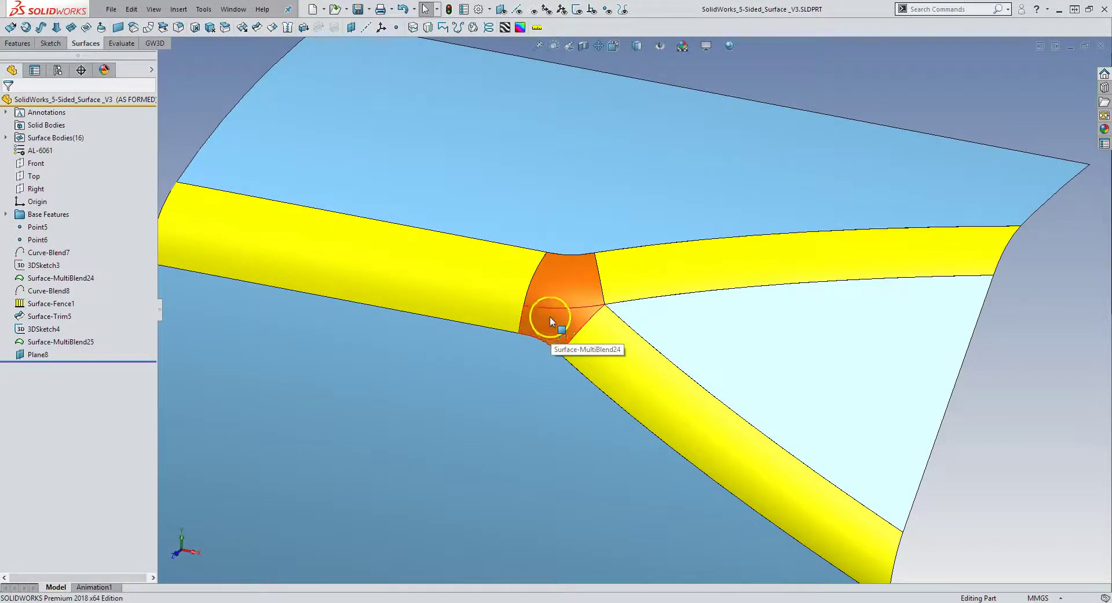
# Step: Check the surface flow across the orange patch with horizontal zebra stripes, and turn the stripes off again
pyautogui.click(505, 27)
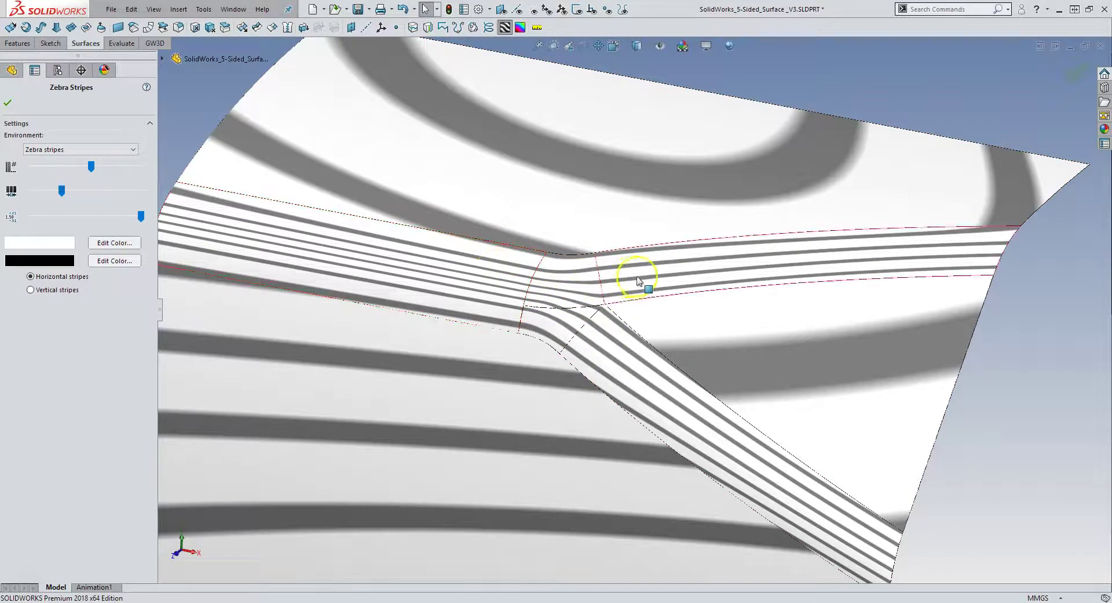
pyautogui.click(7, 104)
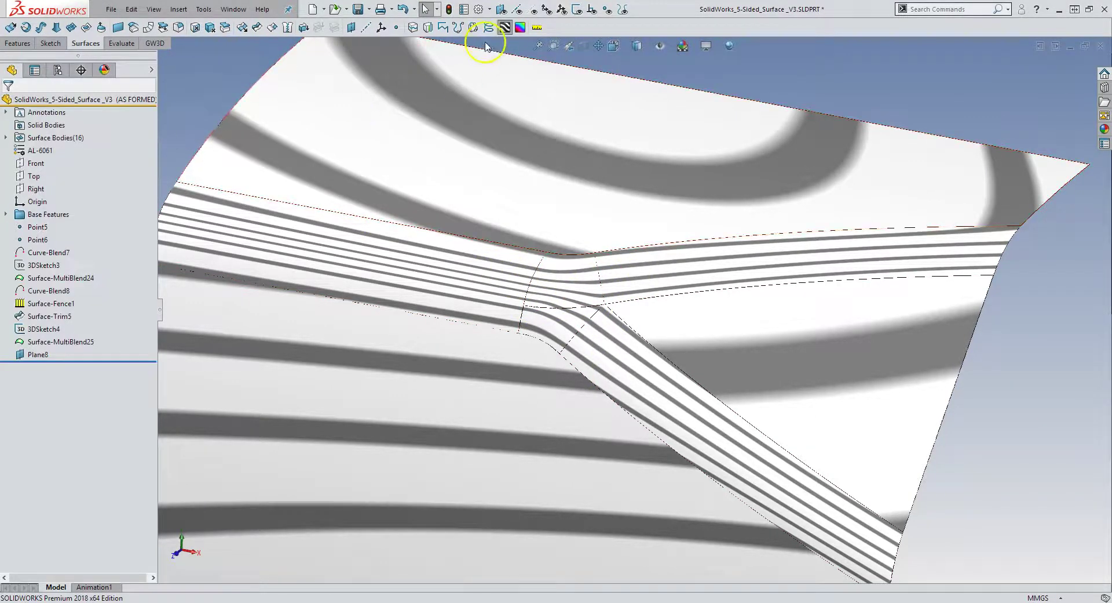
pyautogui.click(505, 27)
pyautogui.click(569, 314)
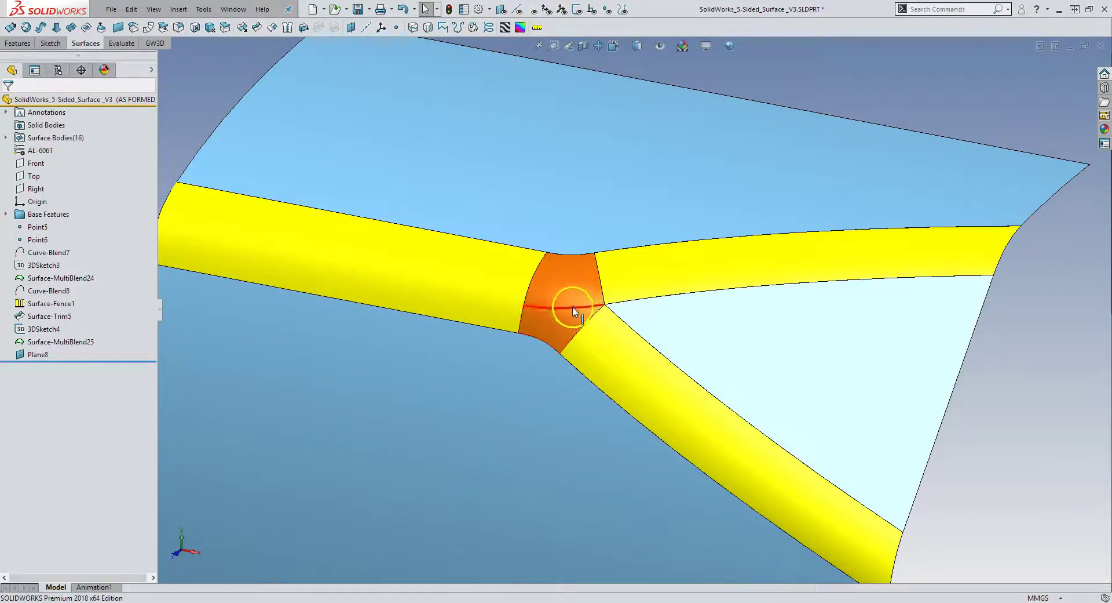
pyautogui.moveTo(713, 350); pyautogui.dragTo(634, 347, button='middle')
pyautogui.click(365, 178)
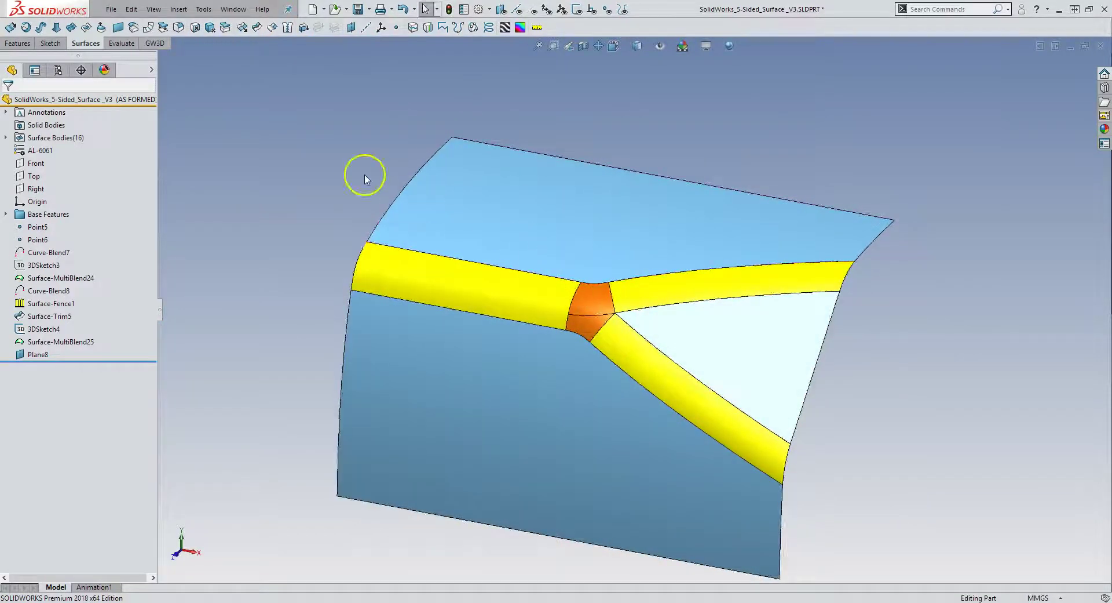
# Step: Return to the SolidWorks_5-Sided_Surface _Native part with the open five-sided gap
pyautogui.click(234, 9)
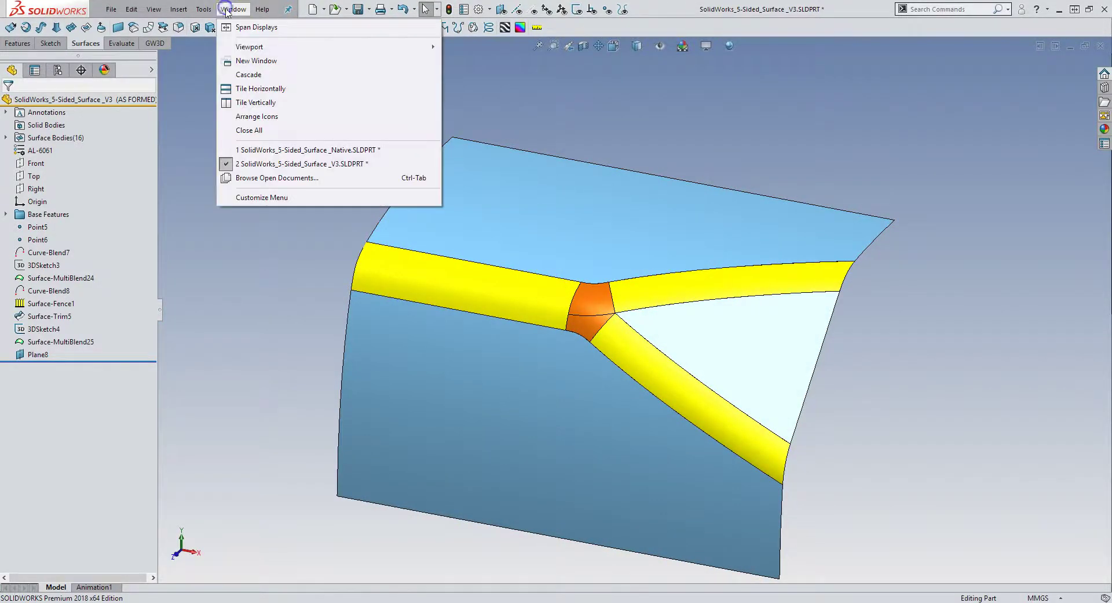
pyautogui.click(267, 149)
pyautogui.scroll(-4, 676, 290)
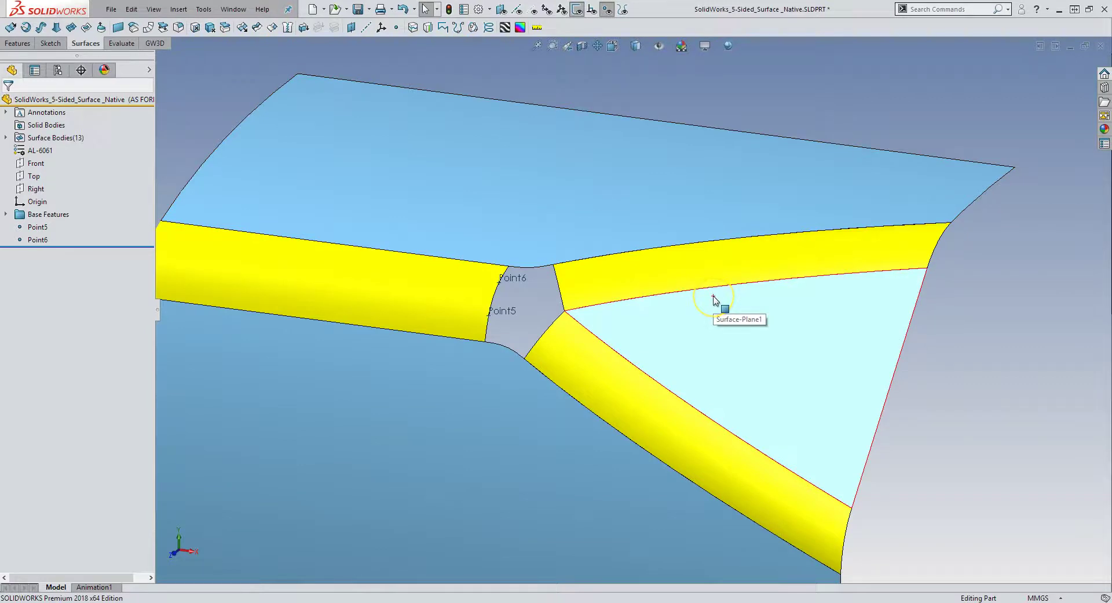
pyautogui.click(679, 364)
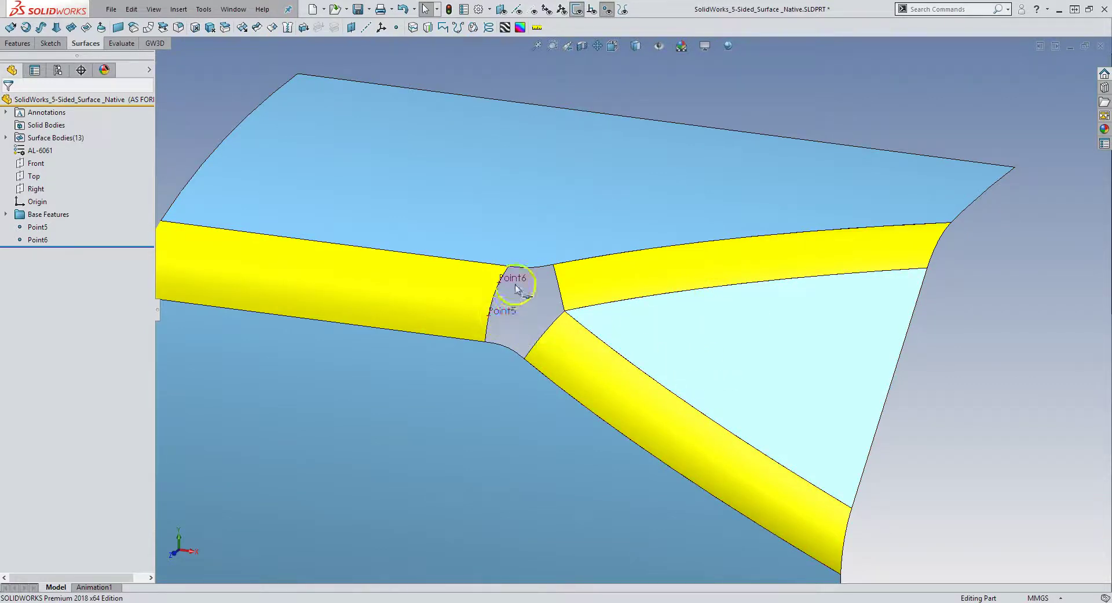
# Step: Review the definition of Point5 on the edge of the long yellow blend and its position relative to Point6
pyautogui.click(366, 249)
pyautogui.click(37, 227)
pyautogui.click(54, 200)
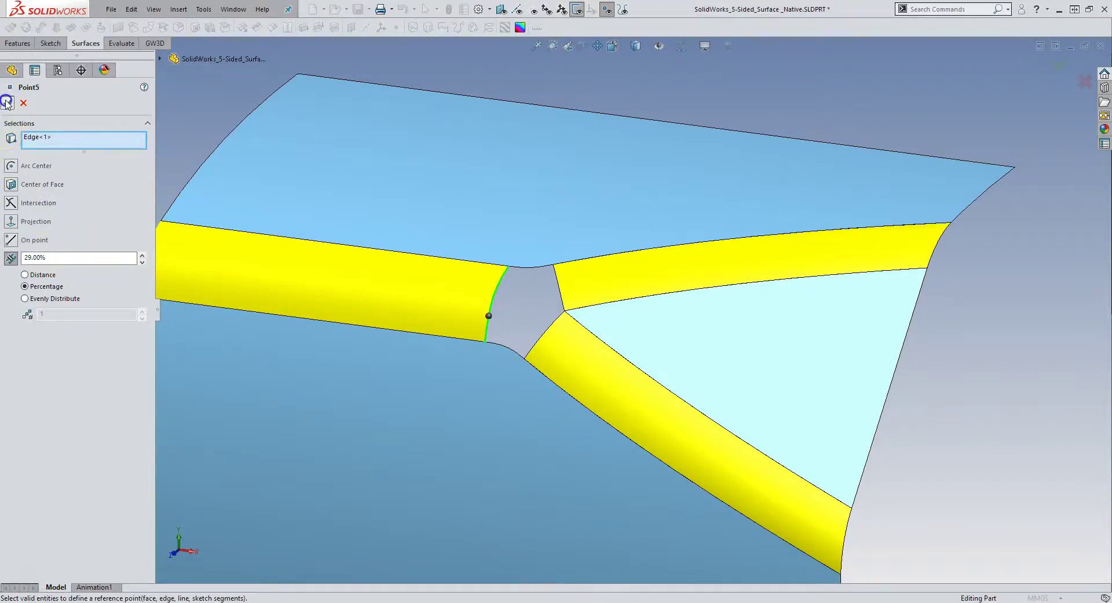
pyautogui.click(7, 103)
pyautogui.click(492, 320)
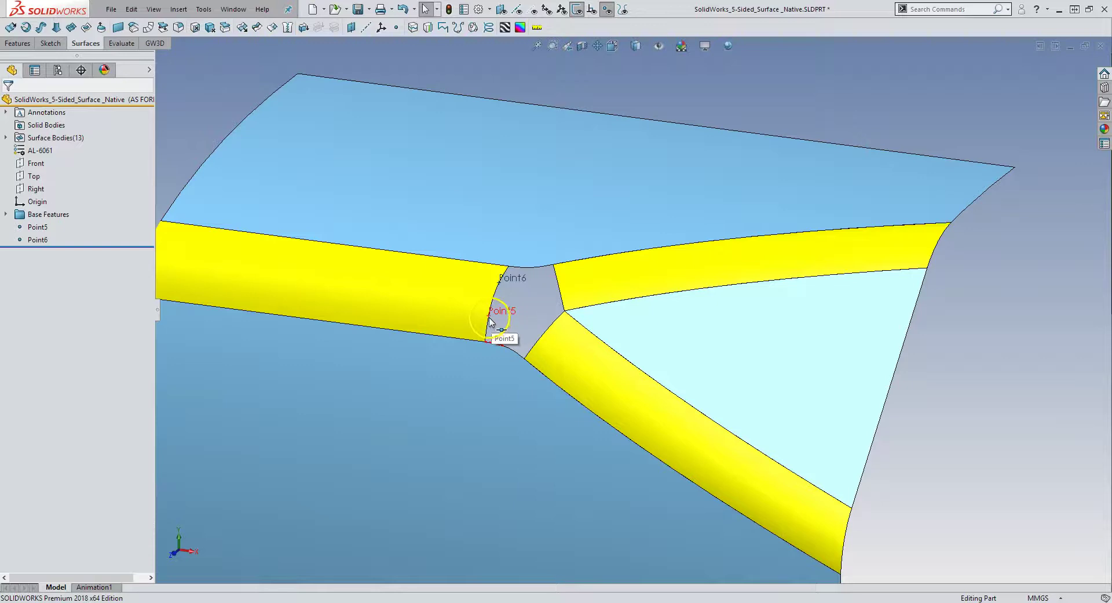
pyautogui.click(489, 323)
pyautogui.click(510, 266)
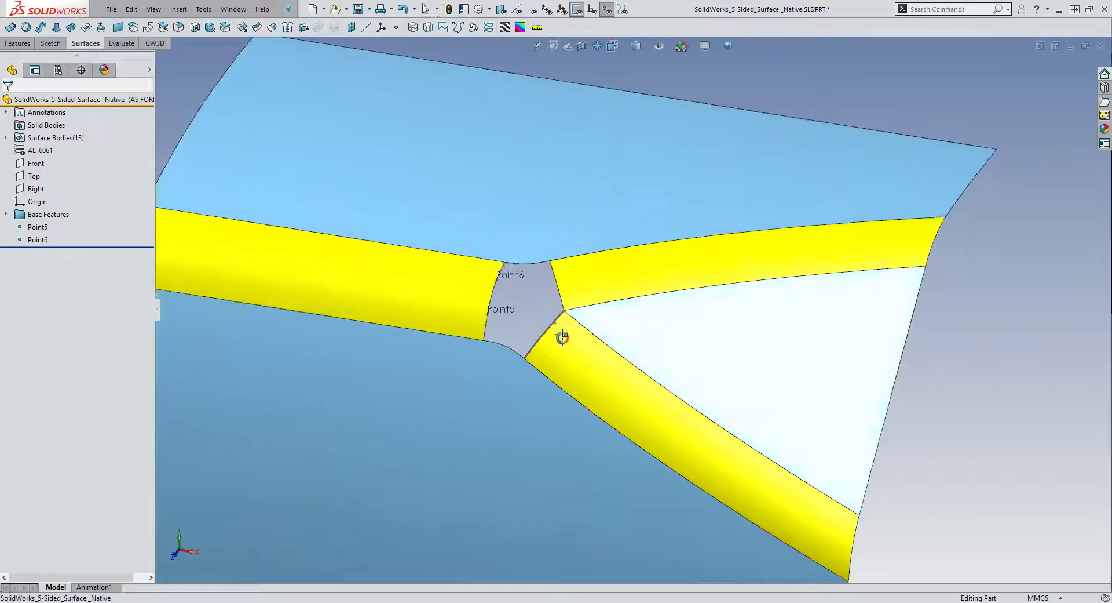
# Step: Create a reference plane through Point6, perpendicular to the curved end edge of the long yellow blend
pyautogui.scroll(2, 554, 324)
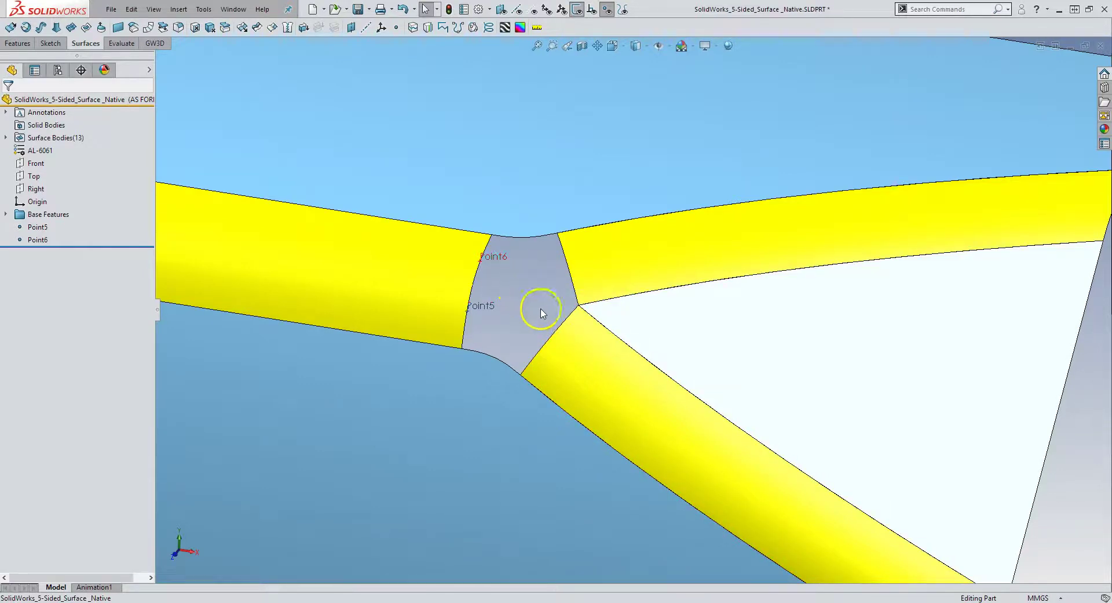
pyautogui.click(351, 27)
pyautogui.click(479, 266)
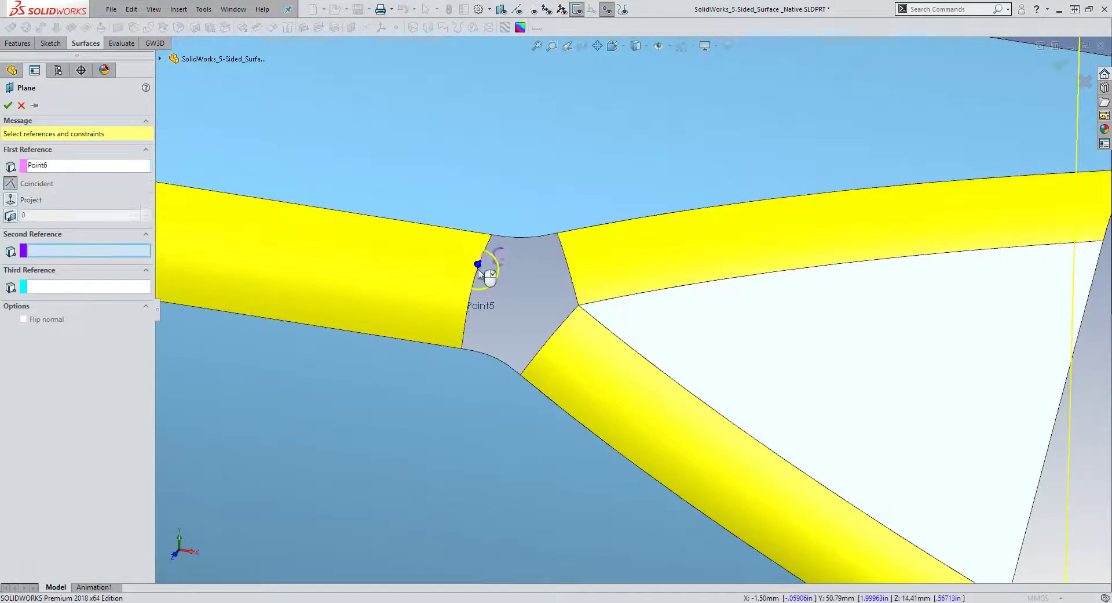
pyautogui.scroll(-2, 474, 283)
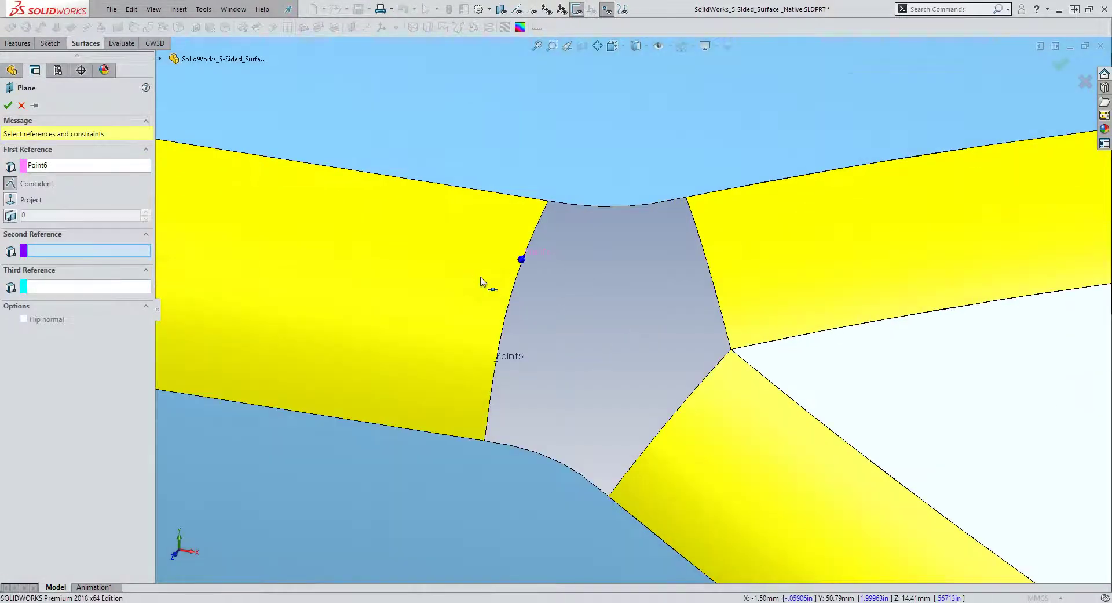
pyautogui.click(513, 294)
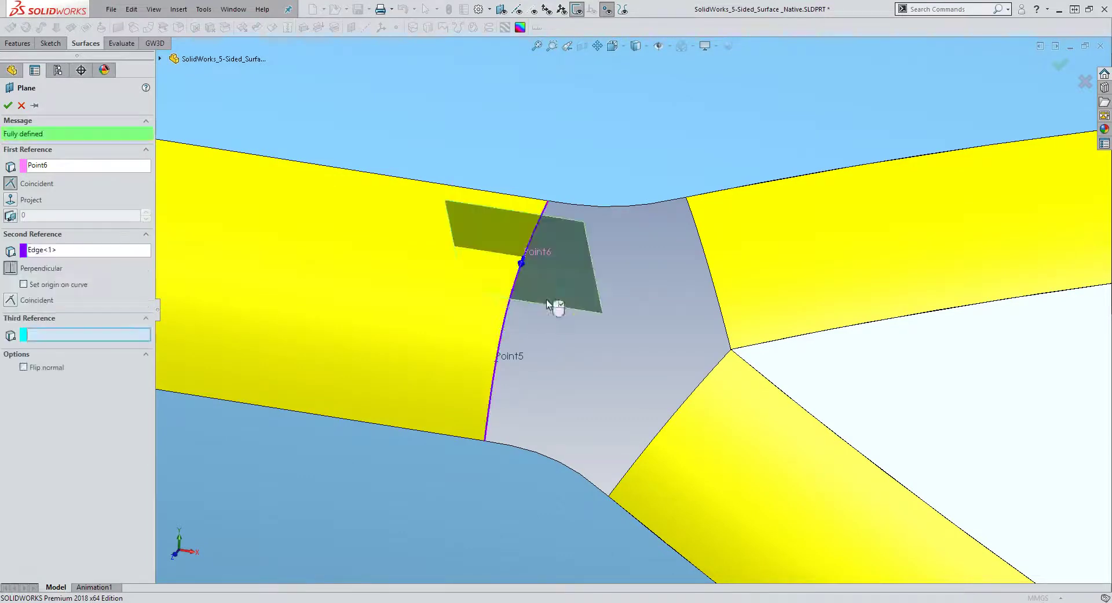
pyautogui.click(6, 105)
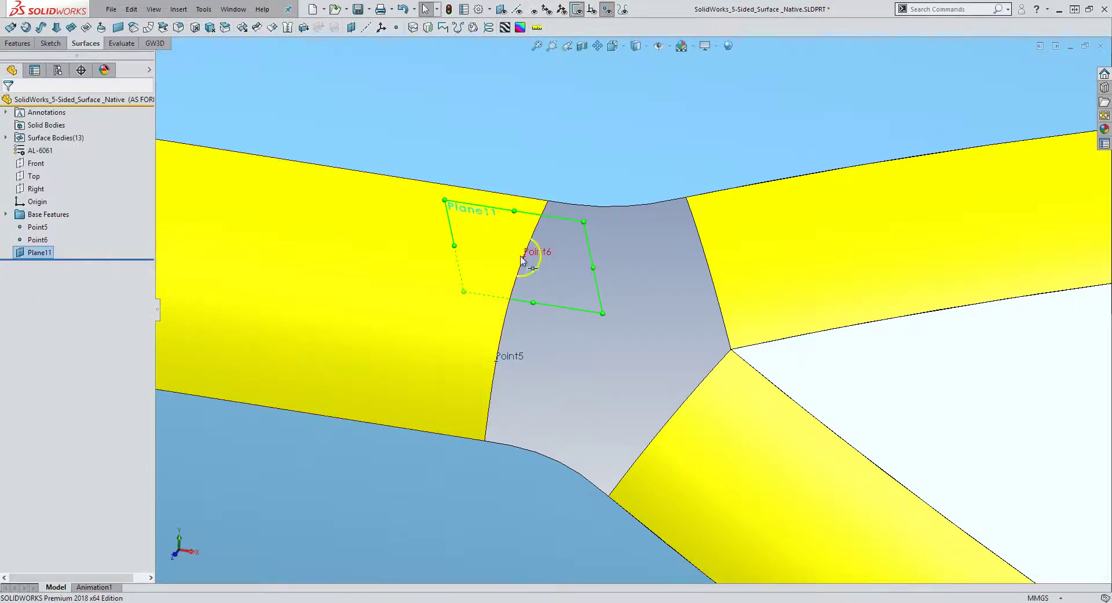
# Step: Create a second reference plane through Point5, perpendicular to the same curved end edge of the yellow blend
pyautogui.click(352, 28)
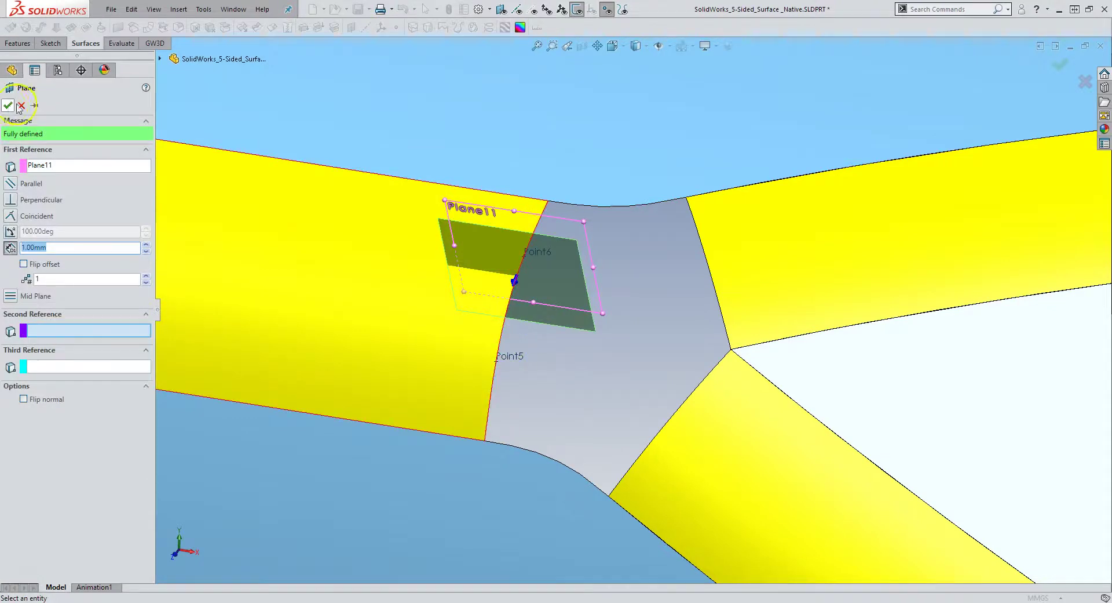
pyautogui.click(20, 106)
pyautogui.click(350, 27)
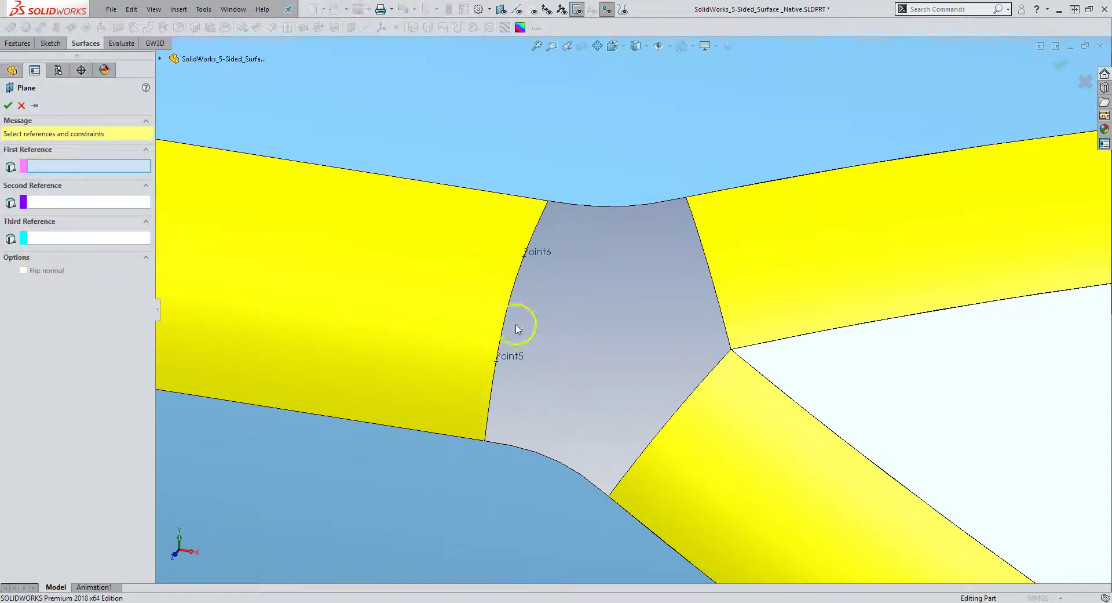
pyautogui.click(500, 360)
pyautogui.click(504, 328)
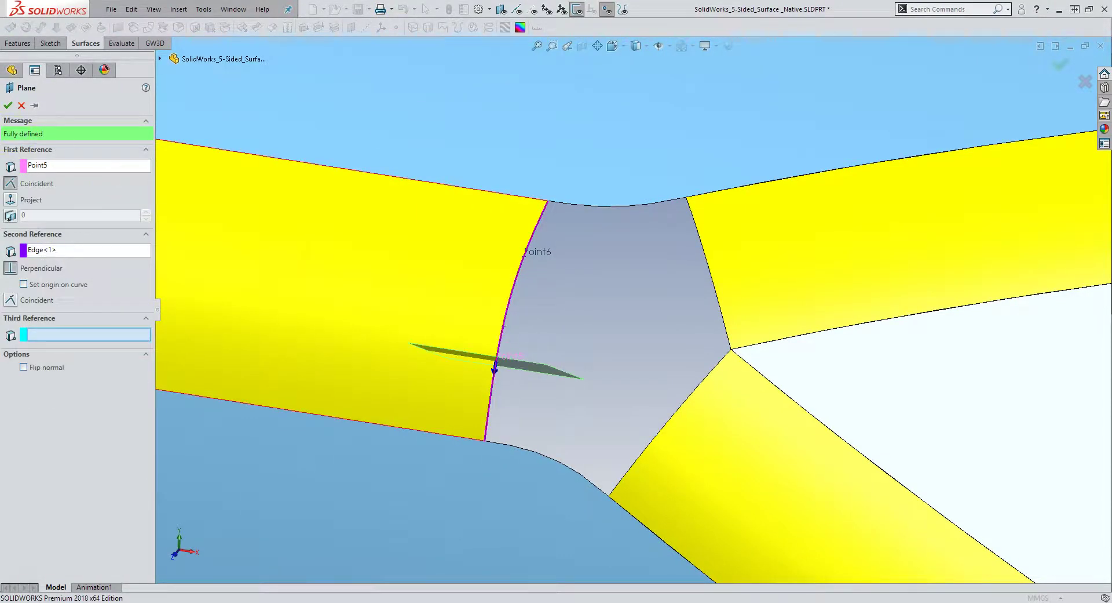
pyautogui.click(8, 106)
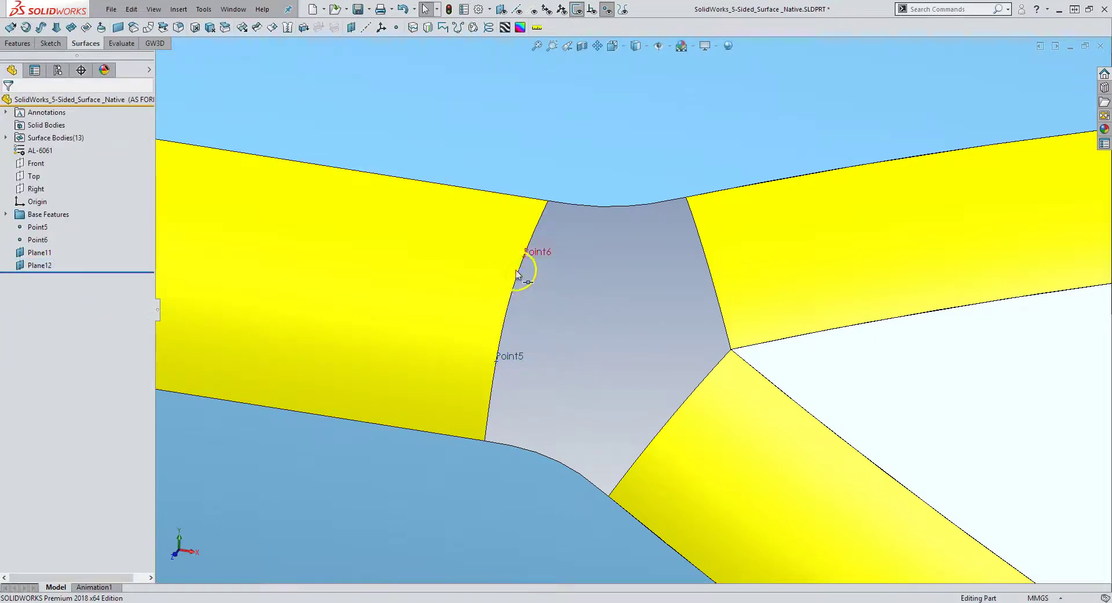
# Step: Sketch on the plane through Point6 and generate its intersection curve with the long yellow blend face
pyautogui.click(34, 253)
pyautogui.click(48, 233)
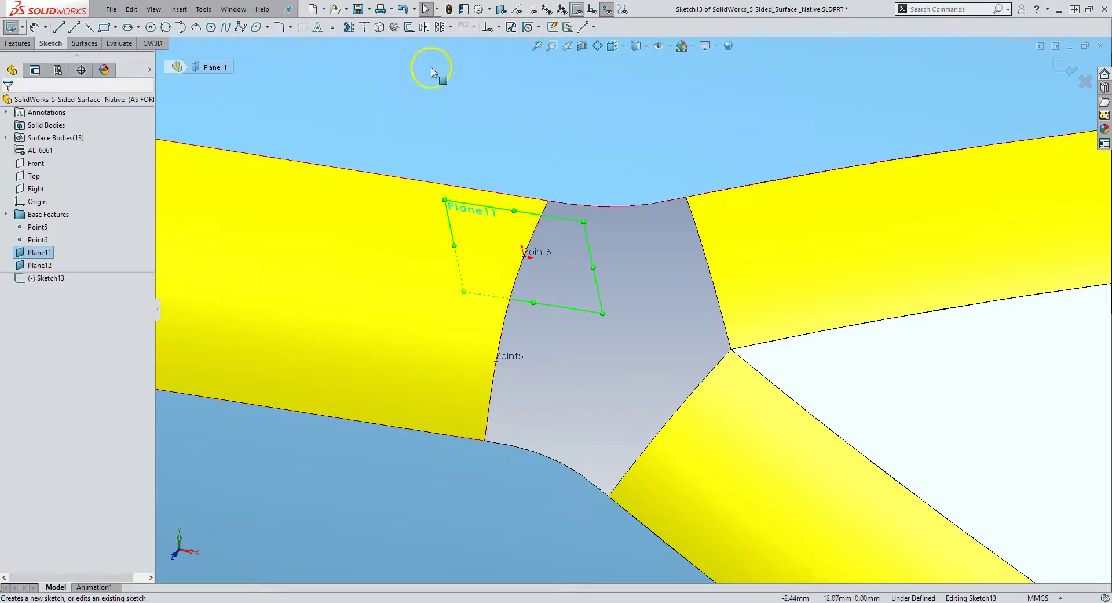
pyautogui.click(393, 28)
pyautogui.click(345, 217)
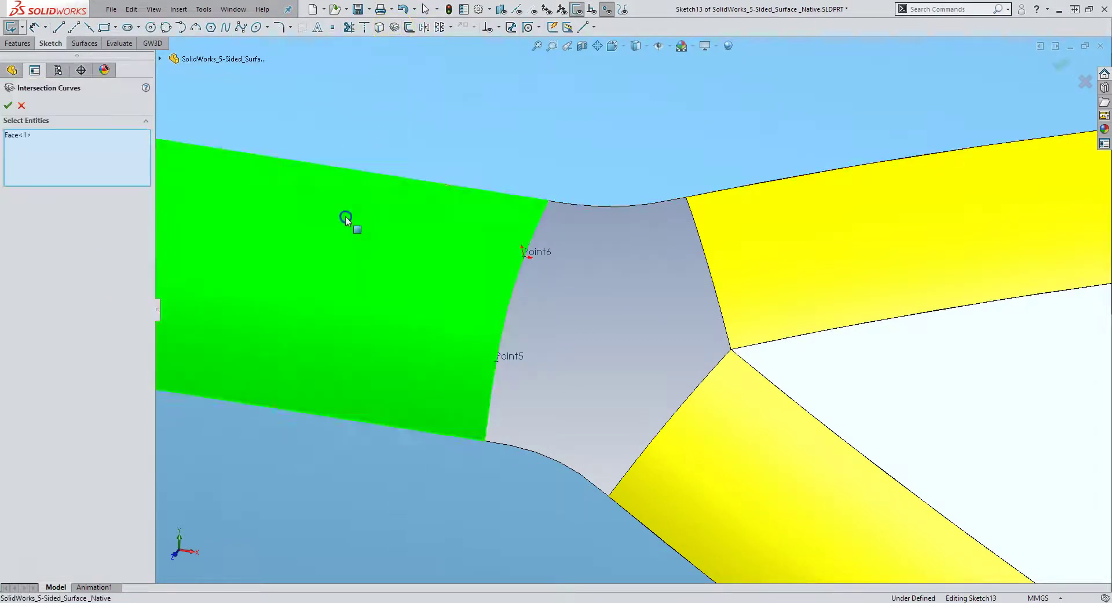
pyautogui.click(12, 106)
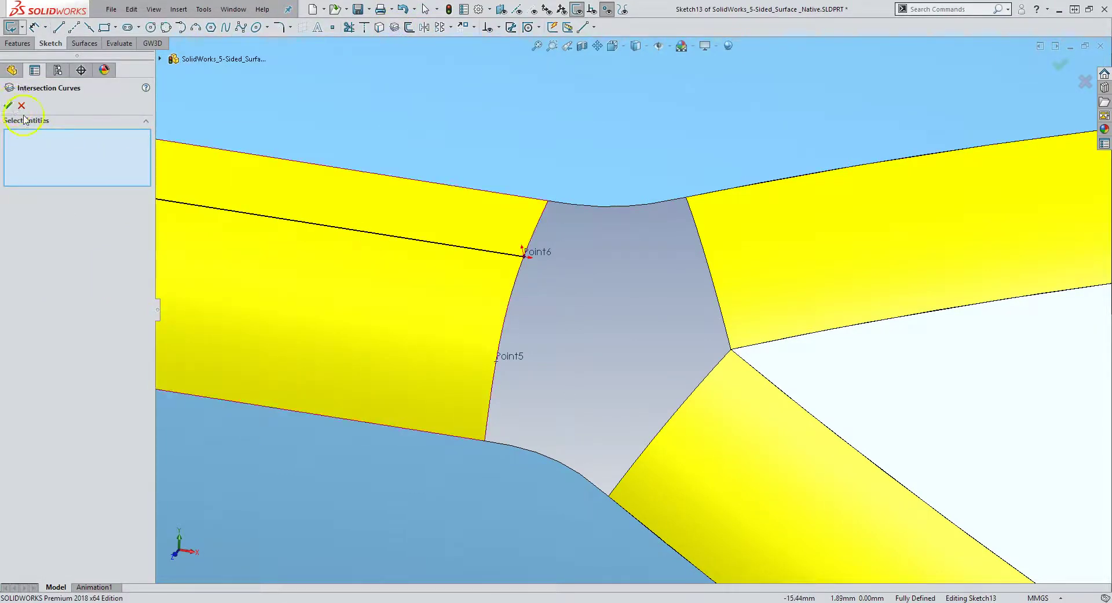
pyautogui.click(11, 107)
# Step: Convert the intersection line ending at Point6 to construction geometry and finish the sketch
pyautogui.click(419, 239)
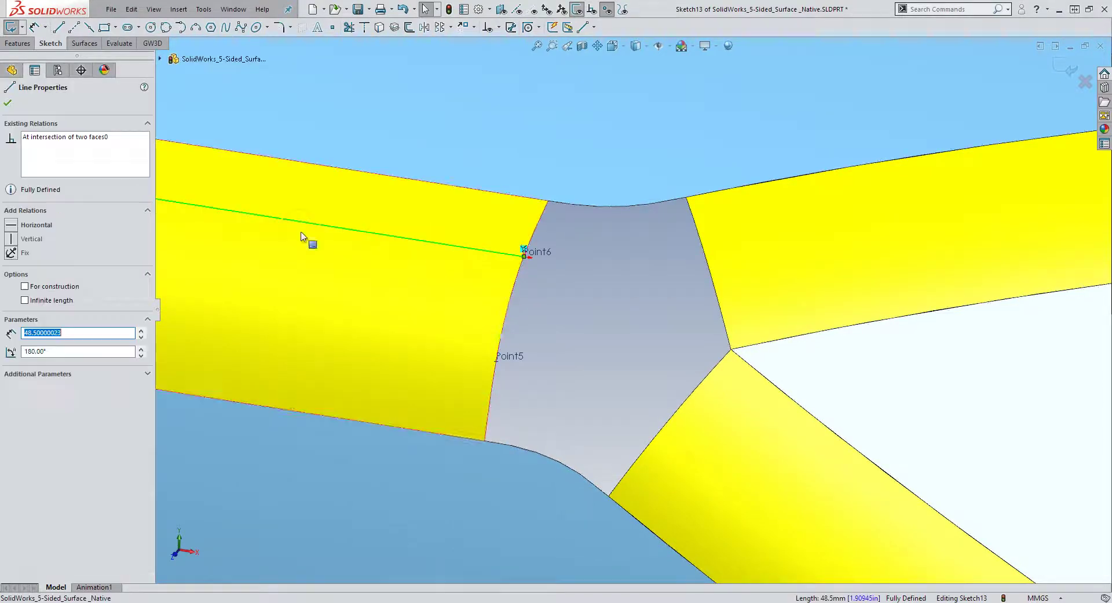
pyautogui.click(58, 287)
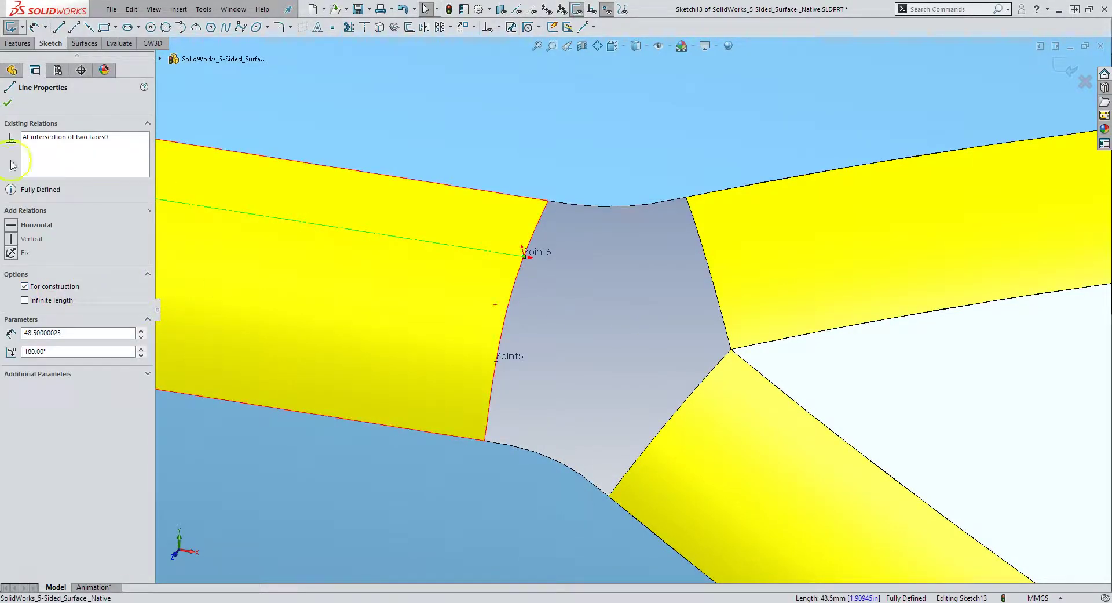
pyautogui.click(6, 107)
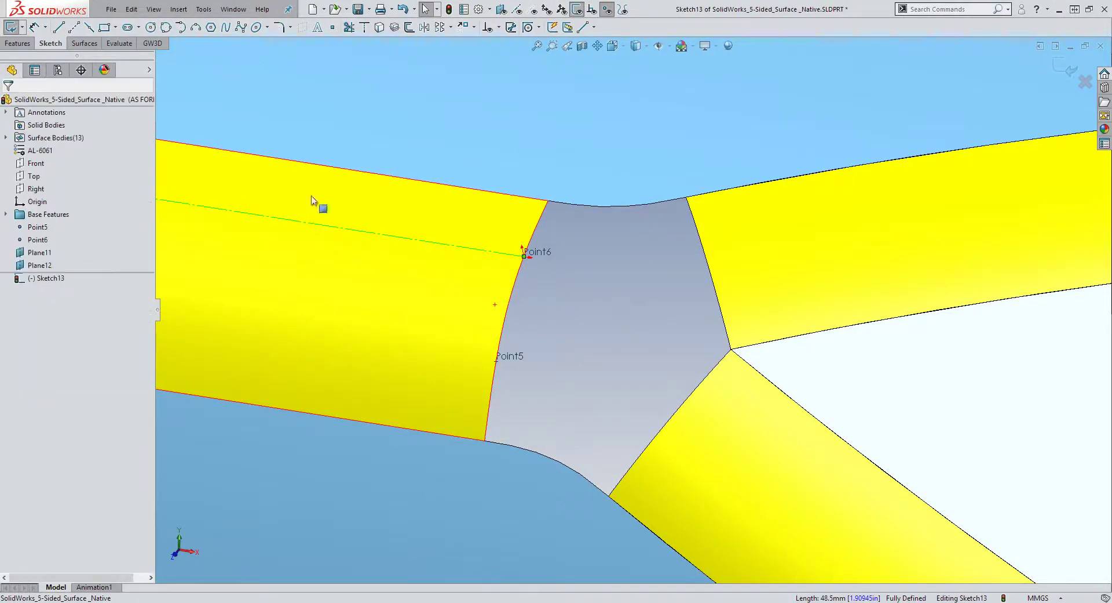
pyautogui.click(520, 257)
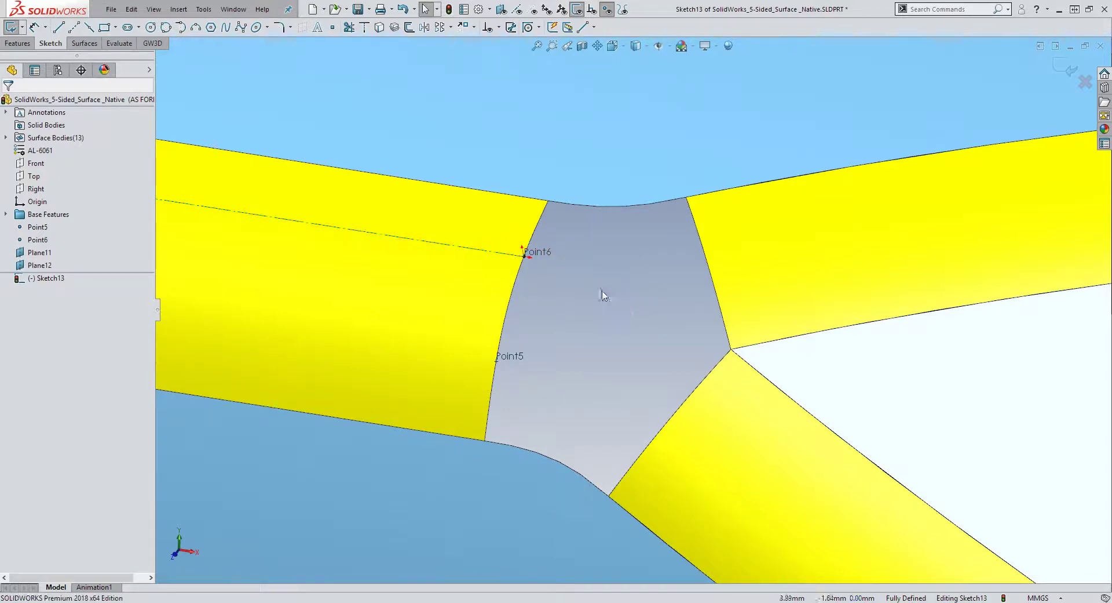
pyautogui.click(1065, 67)
pyautogui.click(595, 251)
pyautogui.click(658, 322)
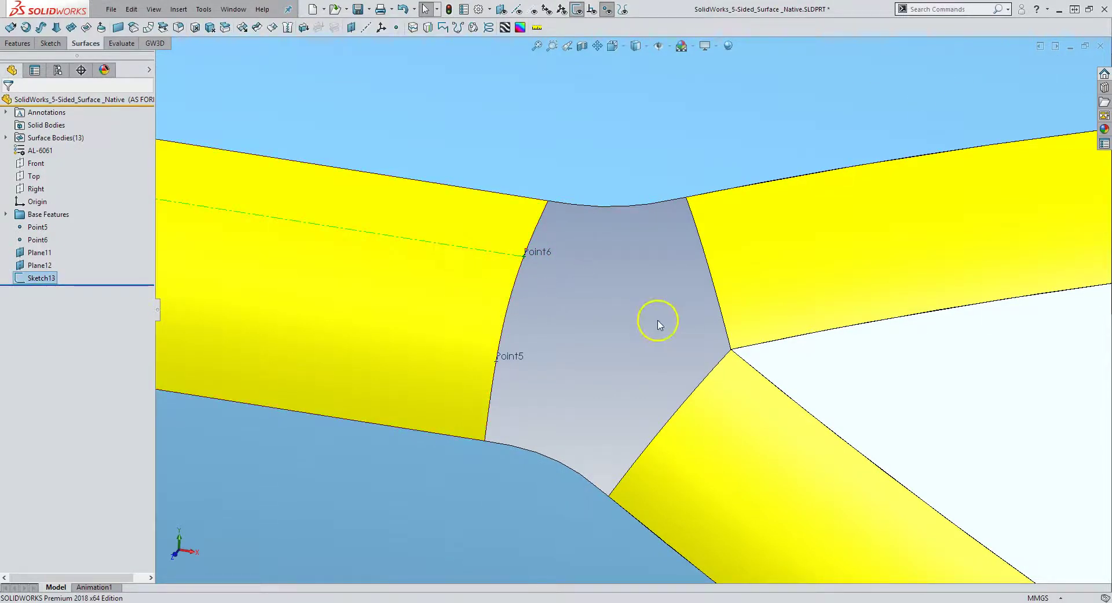
# Step: Sketch on the plane through Point5 and generate its intersection curve with the long yellow blend face
pyautogui.click(27, 266)
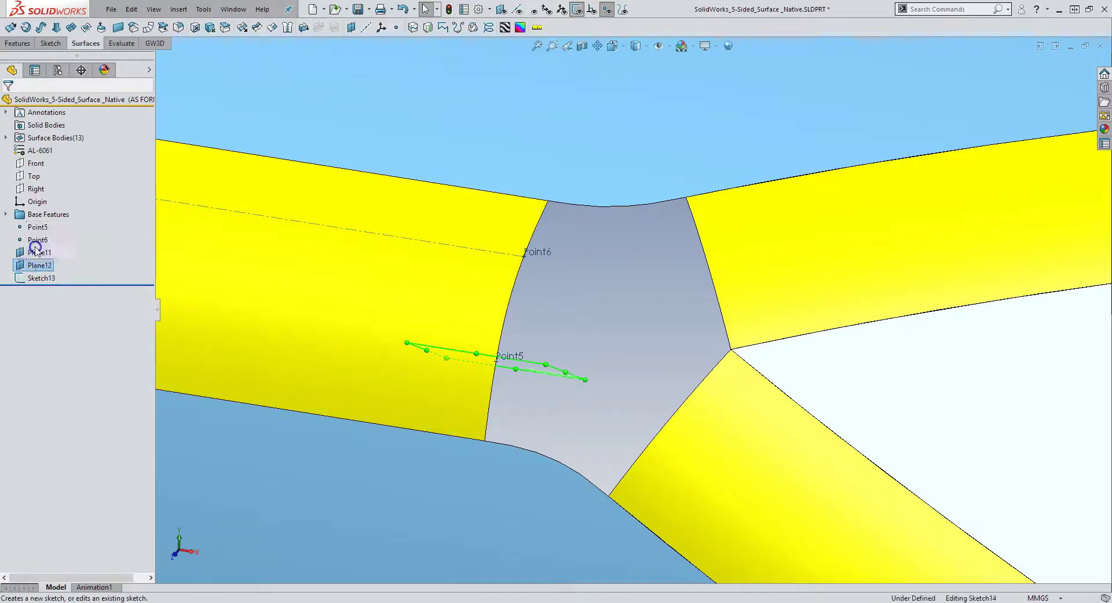
pyautogui.click(28, 257)
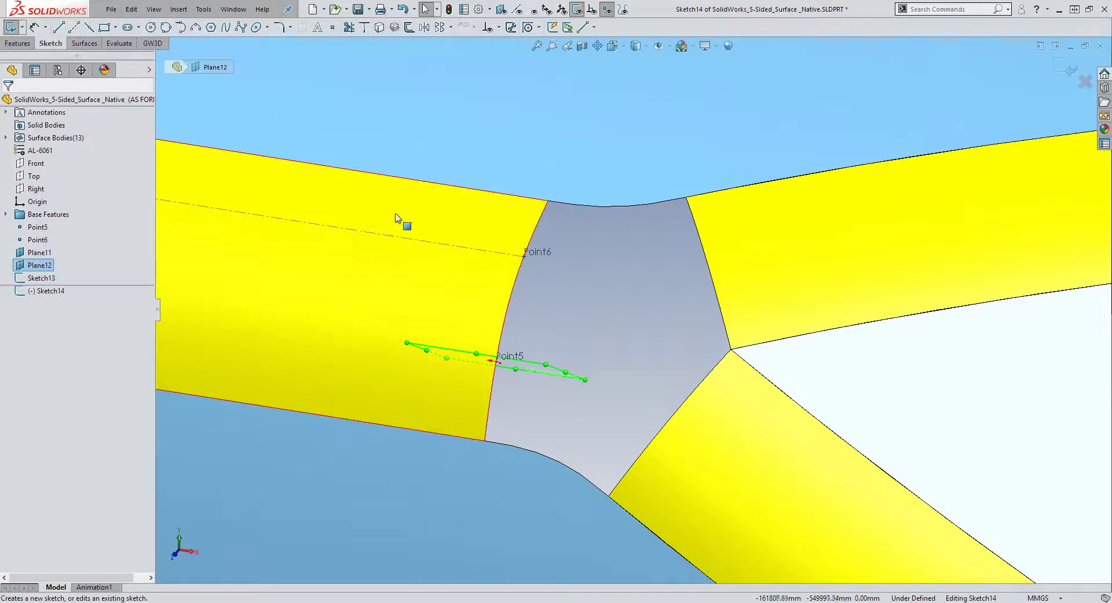
pyautogui.click(394, 27)
pyautogui.click(234, 264)
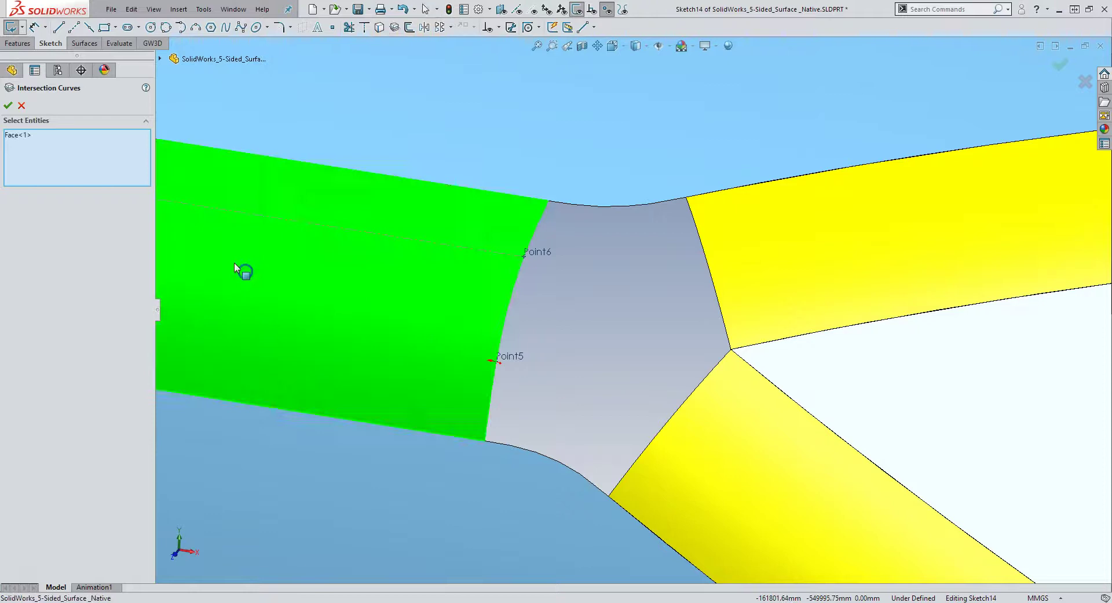
pyautogui.click(9, 105)
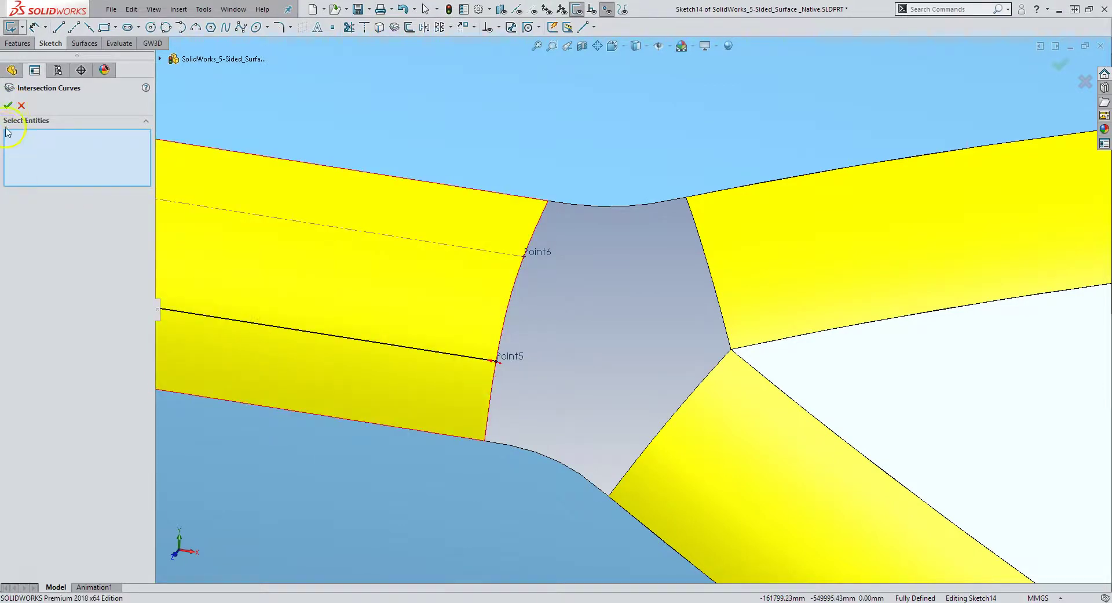
pyautogui.click(8, 105)
# Step: Convert the intersection line ending at Point5 to construction geometry and finish the sketch
pyautogui.click(233, 320)
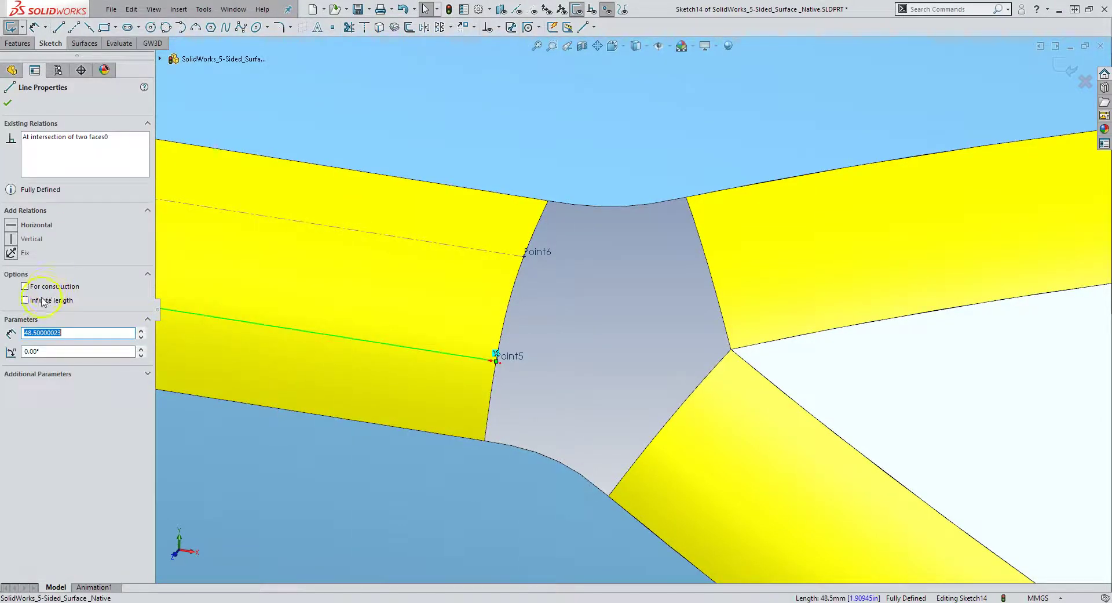
pyautogui.click(44, 286)
pyautogui.click(7, 103)
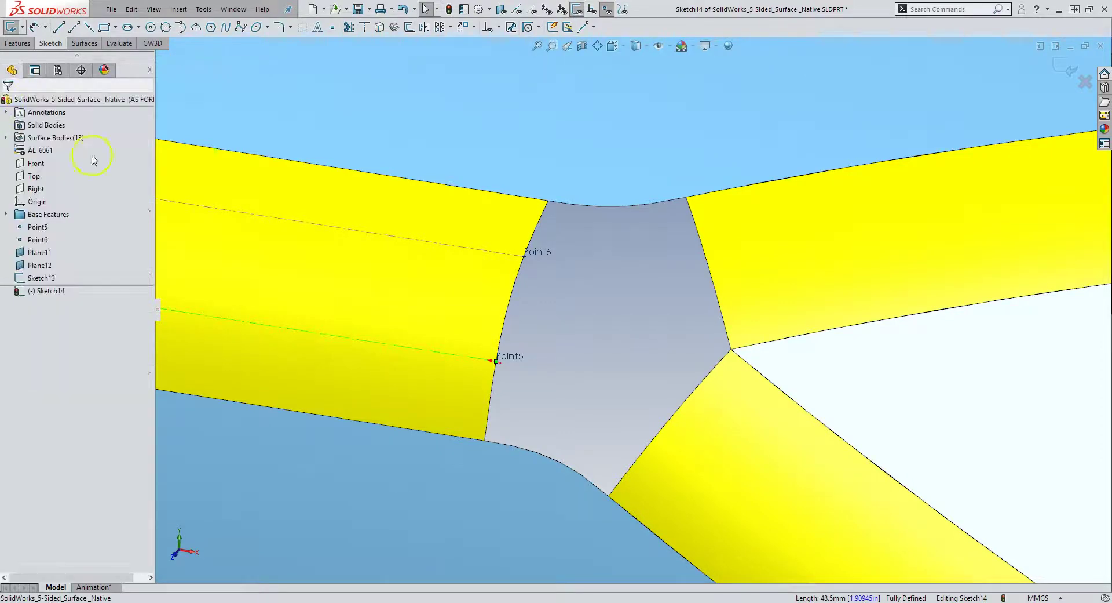
pyautogui.scroll(3, 596, 380)
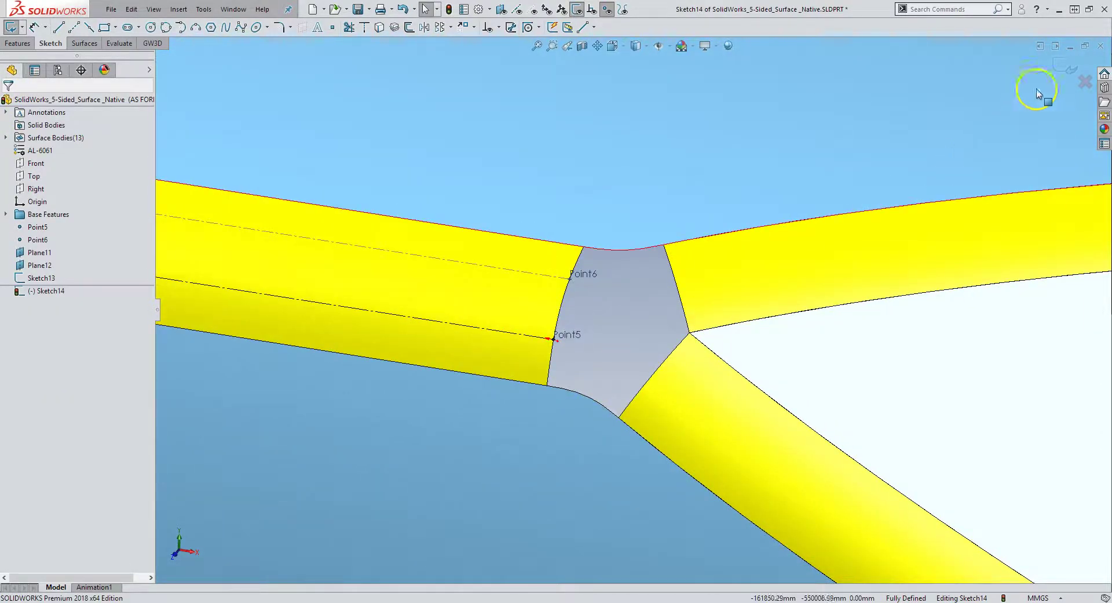
pyautogui.click(1068, 69)
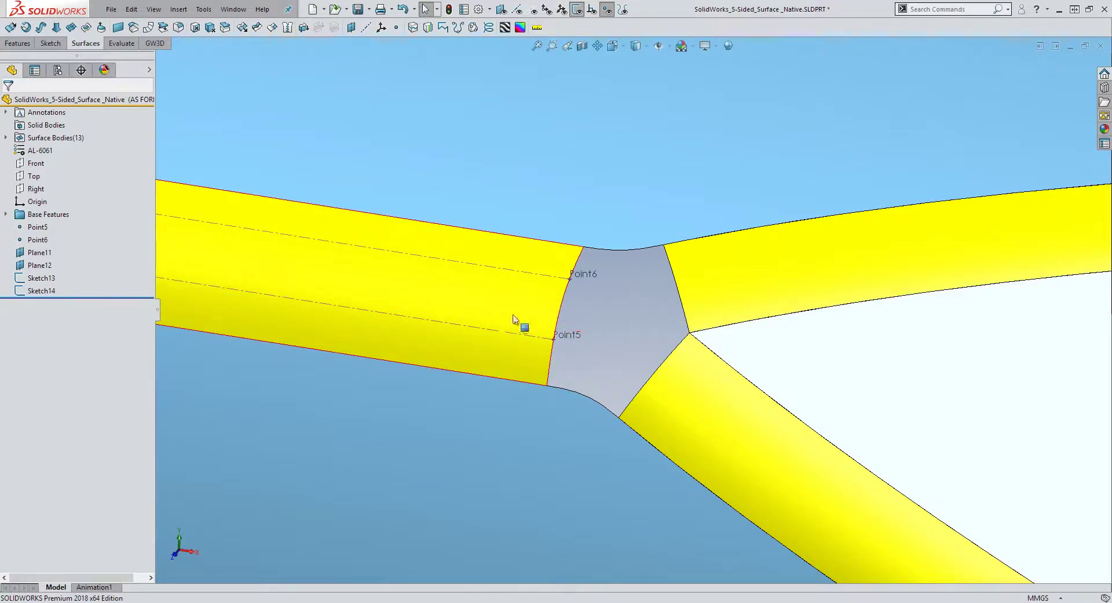
# Step: In a new 3D sketch, draw a degree 3 B-spline style spline from the corner where the two shorter blends meet to Point6
pyautogui.click(179, 12)
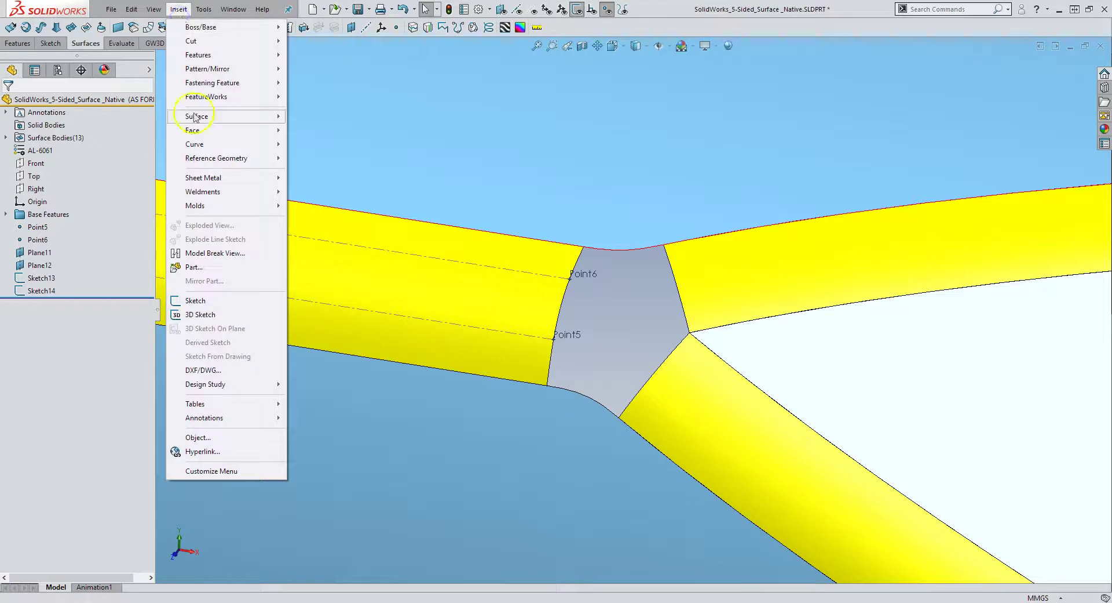
pyautogui.click(208, 314)
pyautogui.click(241, 27)
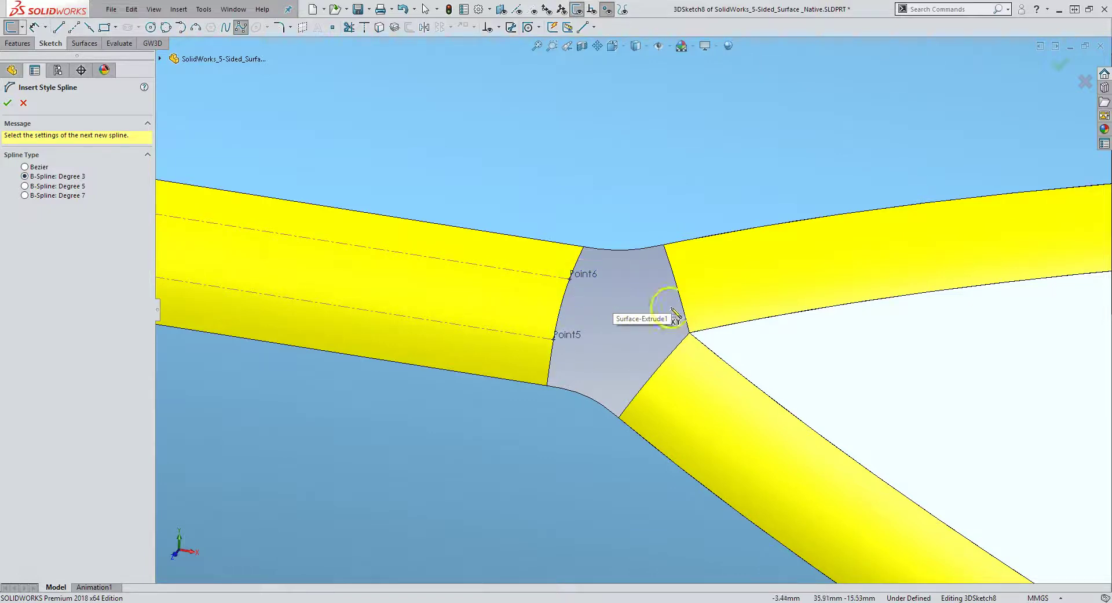
pyautogui.scroll(-1, 635, 304)
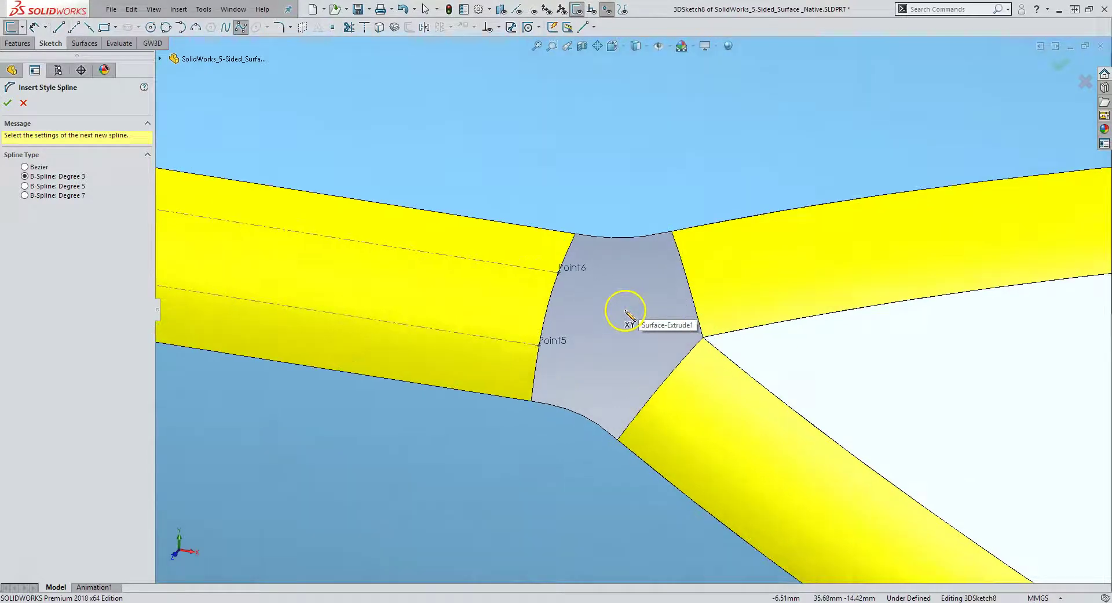
pyautogui.click(704, 337)
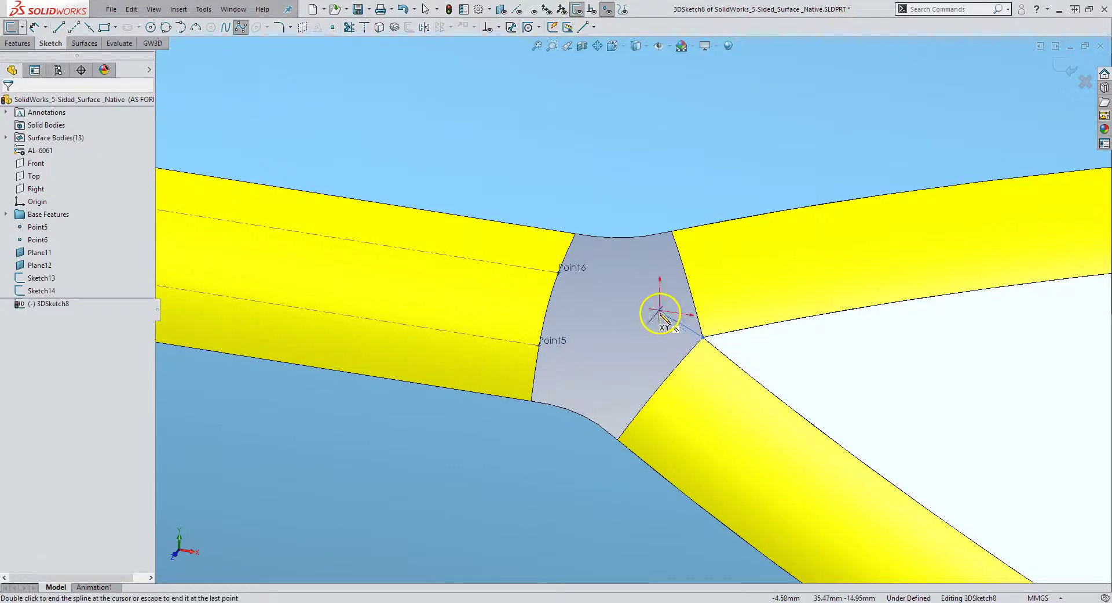
pyautogui.click(658, 312)
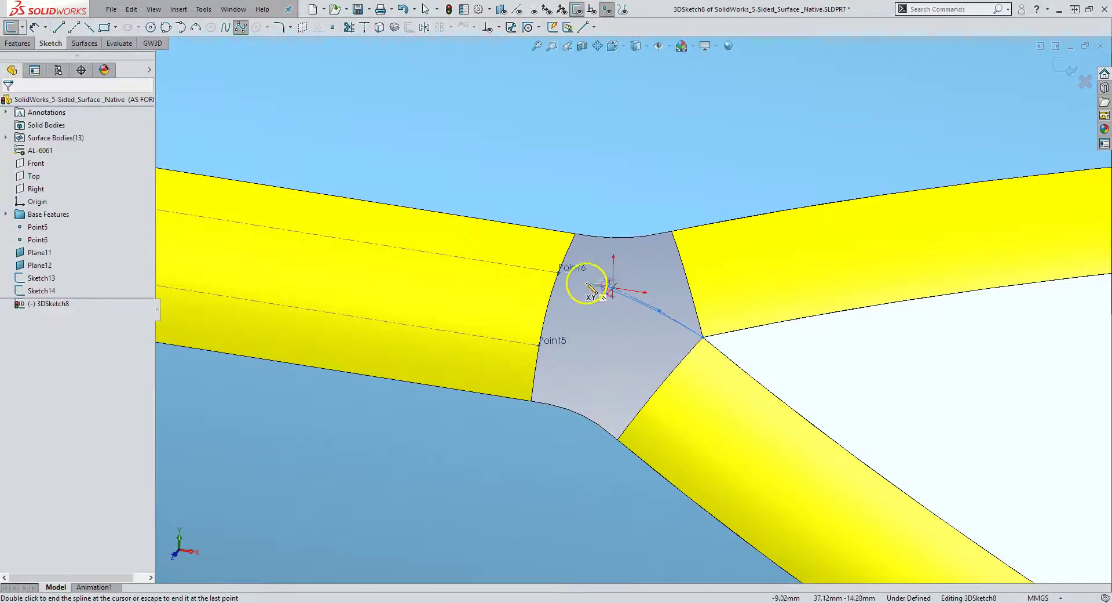
pyautogui.doubleClick(559, 273)
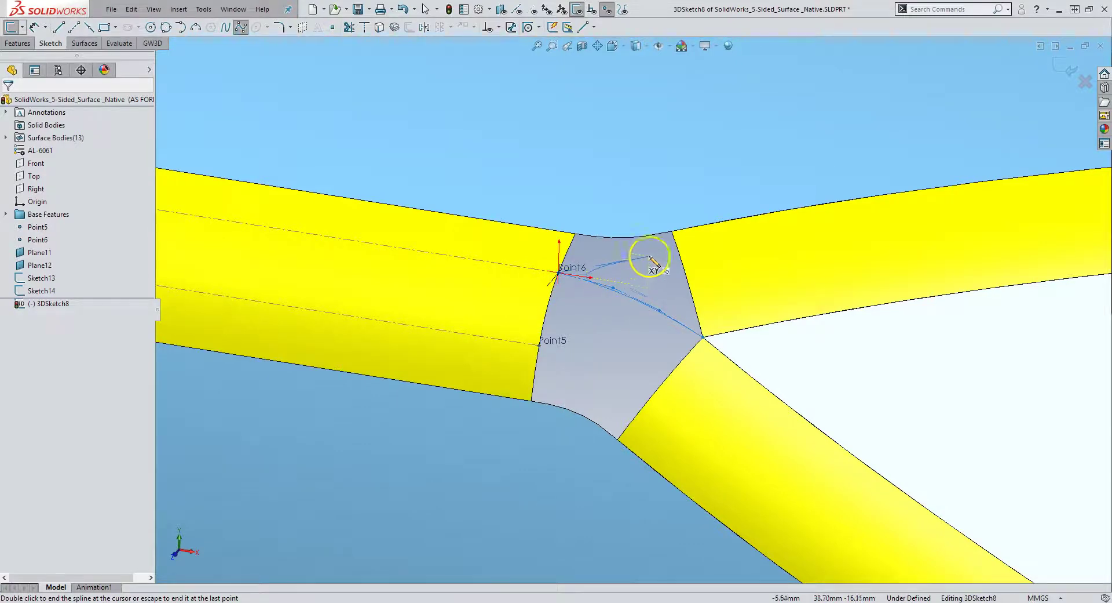
# Step: Make the style spline's control leg at Point6 collinear with the construction line on the long blend
pyautogui.scroll(-2, 613, 278)
pyautogui.scroll(-1, 612, 278)
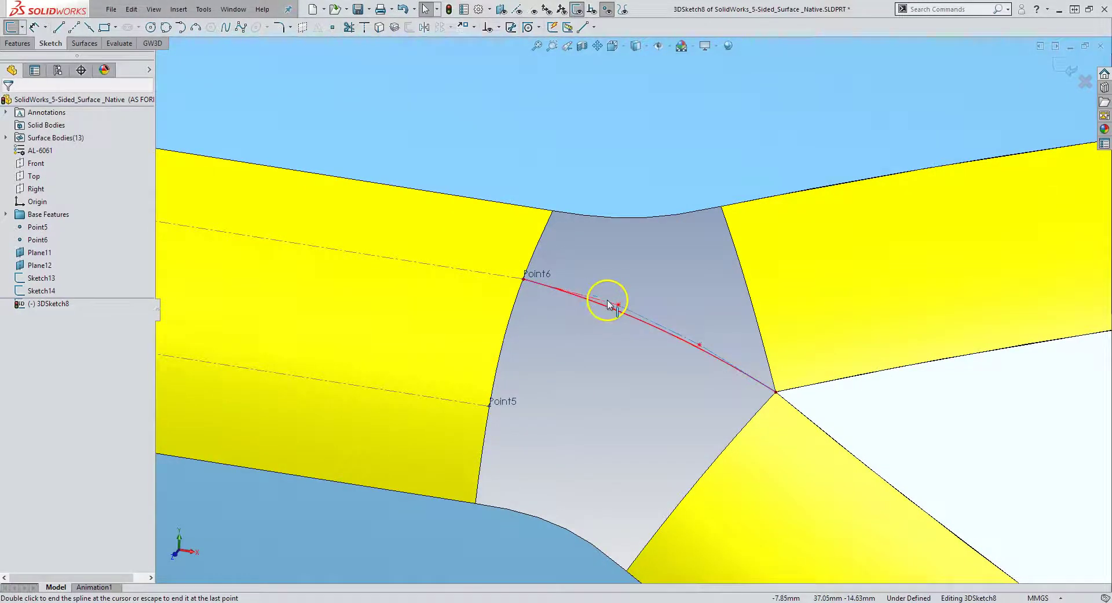
pyautogui.click(607, 302)
pyautogui.keyDown('ctrl'); pyautogui.click(510, 277); pyautogui.keyUp('ctrl')
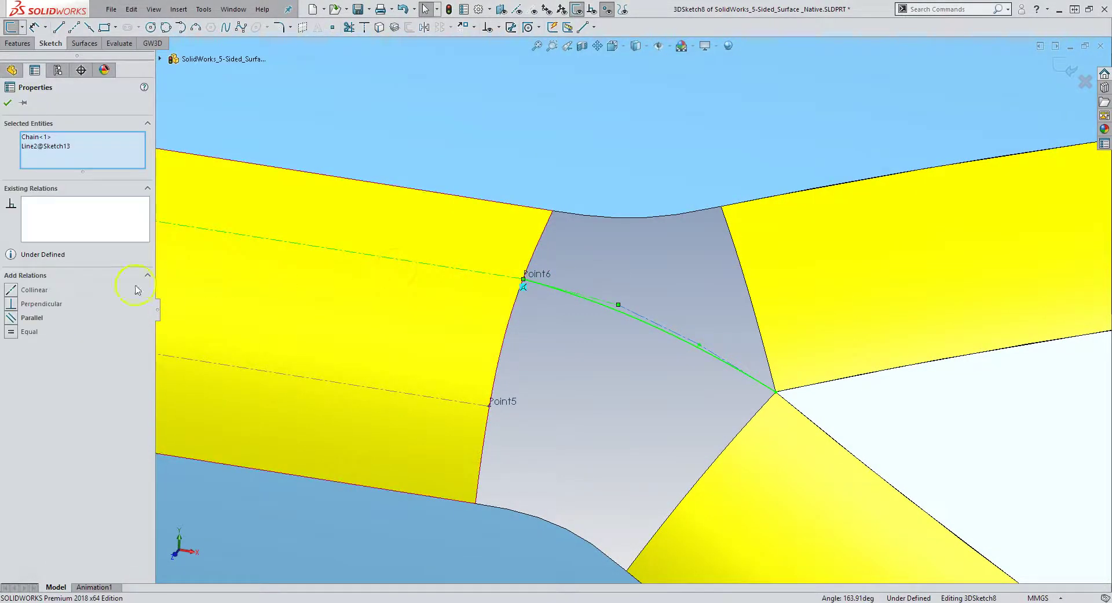
pyautogui.click(10, 295)
pyautogui.click(526, 385)
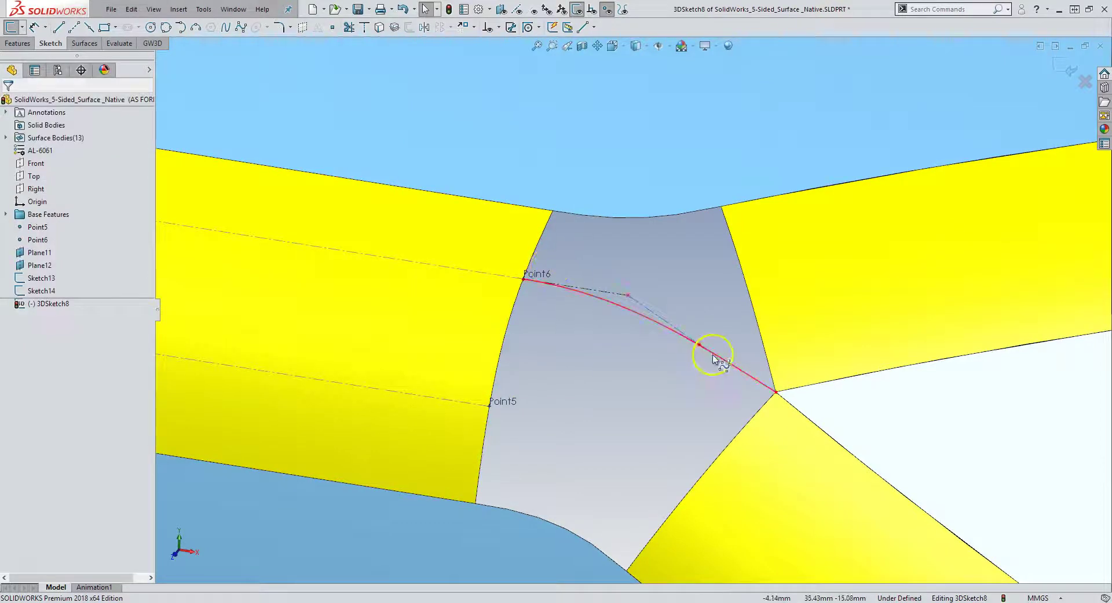
# Step: Reposition the control vertex nearest the shared corner and make the spline's end leg collinear with the lower-right blend's inner edge
pyautogui.click(713, 337)
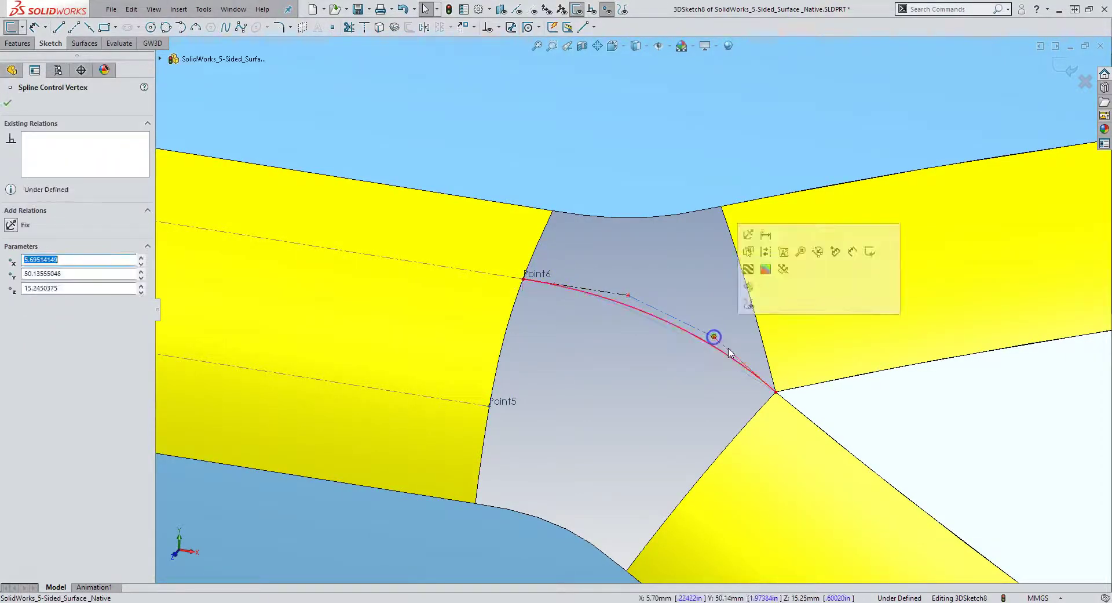
pyautogui.click(748, 364)
pyautogui.keyDown('ctrl'); pyautogui.click(783, 397); pyautogui.keyUp('ctrl')
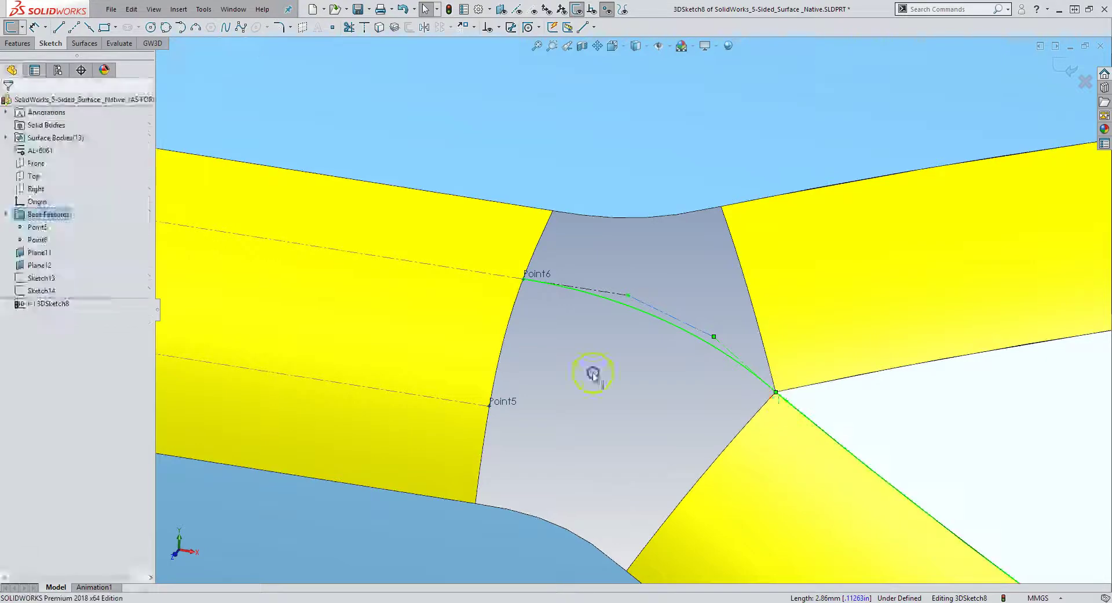
pyautogui.click(38, 294)
pyautogui.click(650, 359)
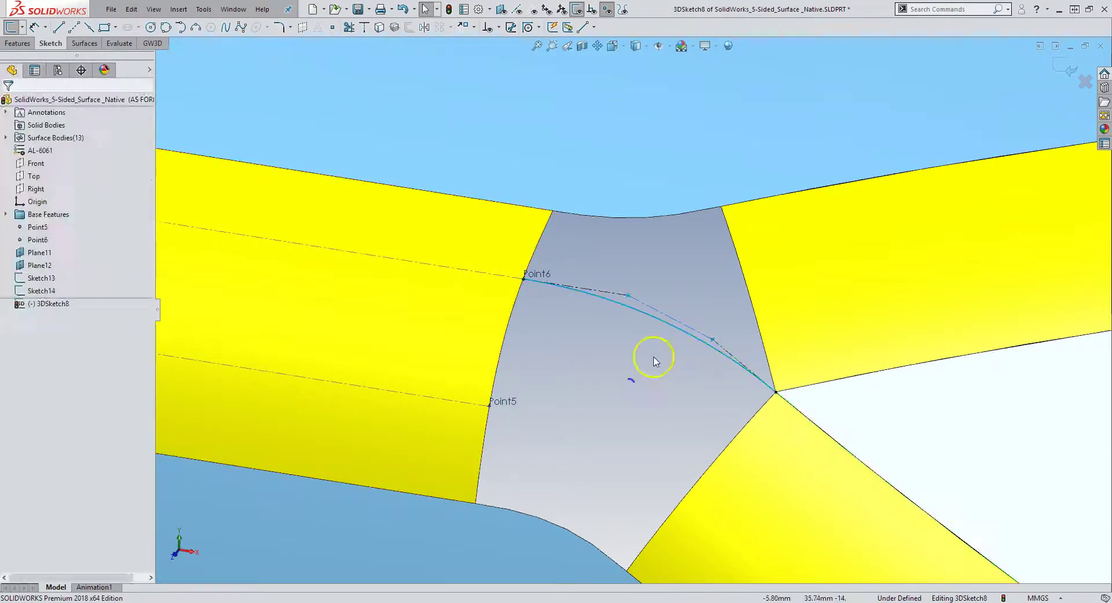
# Step: Shift the spline's two inner control vertices along their constrained legs to test the remaining freedom
pyautogui.moveTo(598, 289); pyautogui.dragTo(626, 295)
pyautogui.click(722, 347)
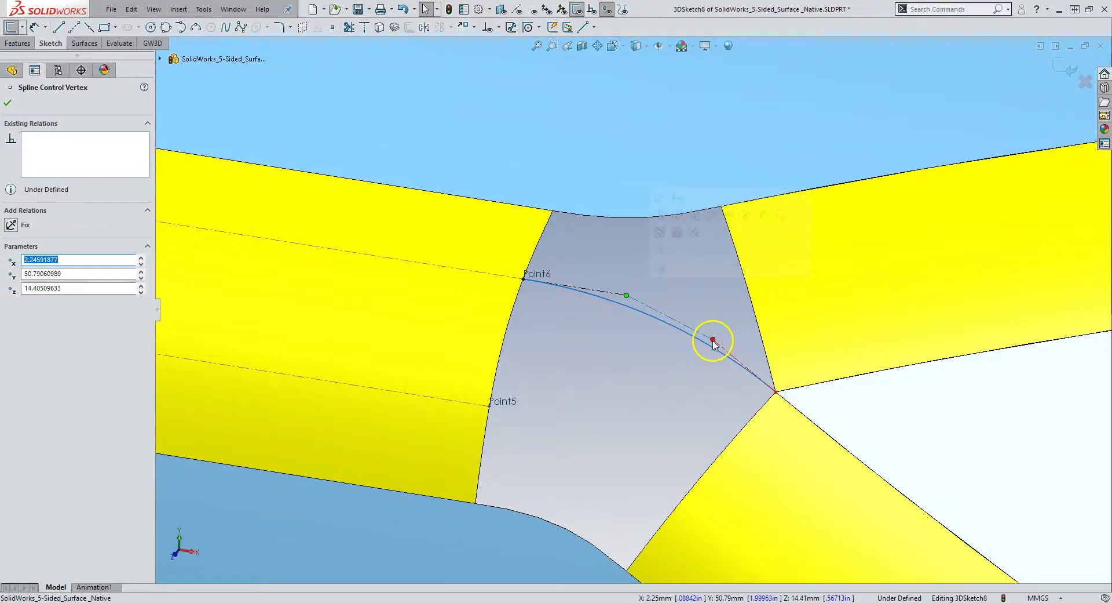
pyautogui.moveTo(714, 344); pyautogui.dragTo(682, 320)
pyautogui.press('Escape')
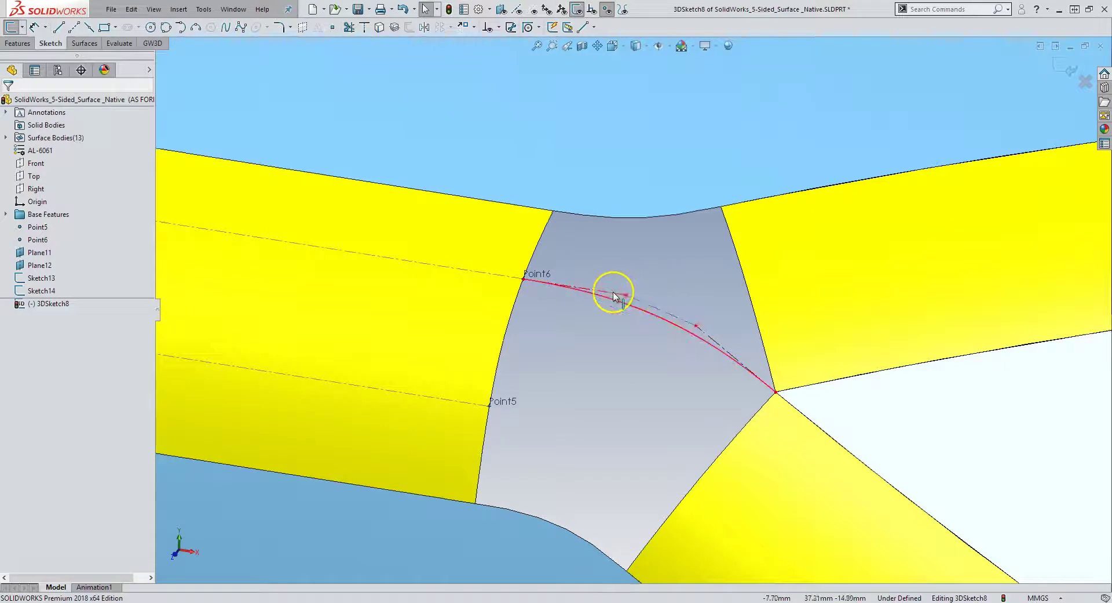
# Step: Make the three control polygon legs of the Point6 spline equal in length and finish the 3D sketch
pyautogui.click(689, 321)
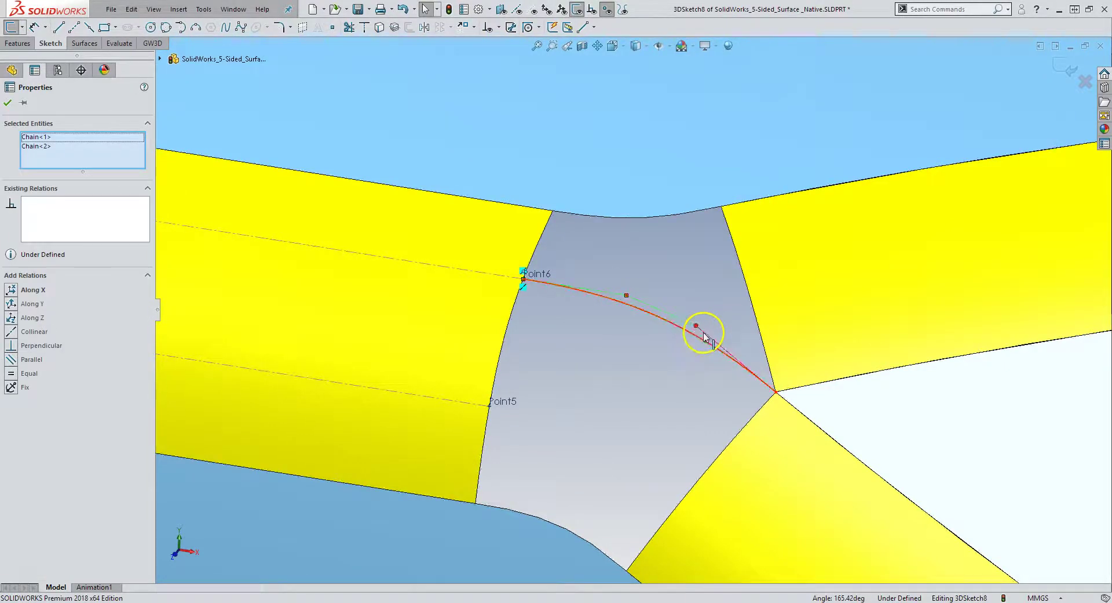
pyautogui.keyDown('ctrl'); pyautogui.click(706, 337); pyautogui.keyUp('ctrl')
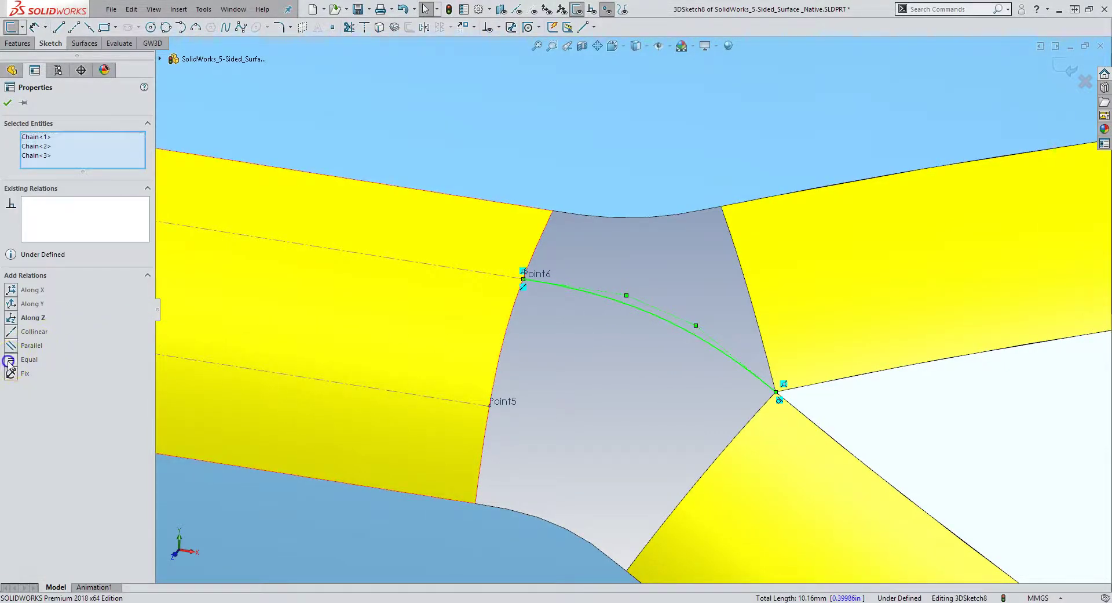
pyautogui.click(9, 359)
pyautogui.click(641, 398)
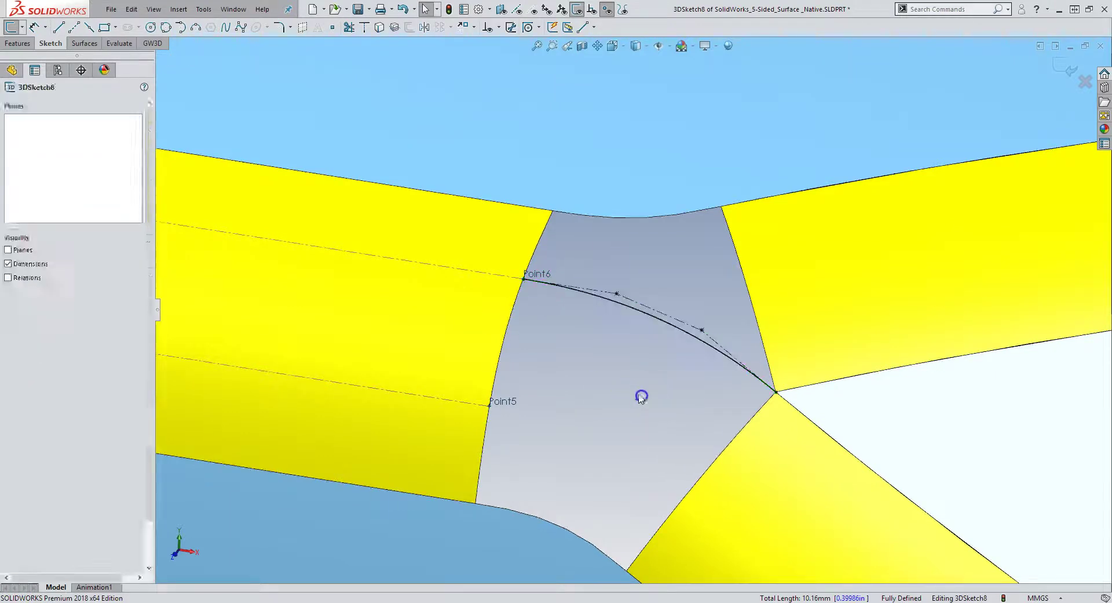
pyautogui.moveTo(641, 398); pyautogui.dragTo(666, 328, button='middle')
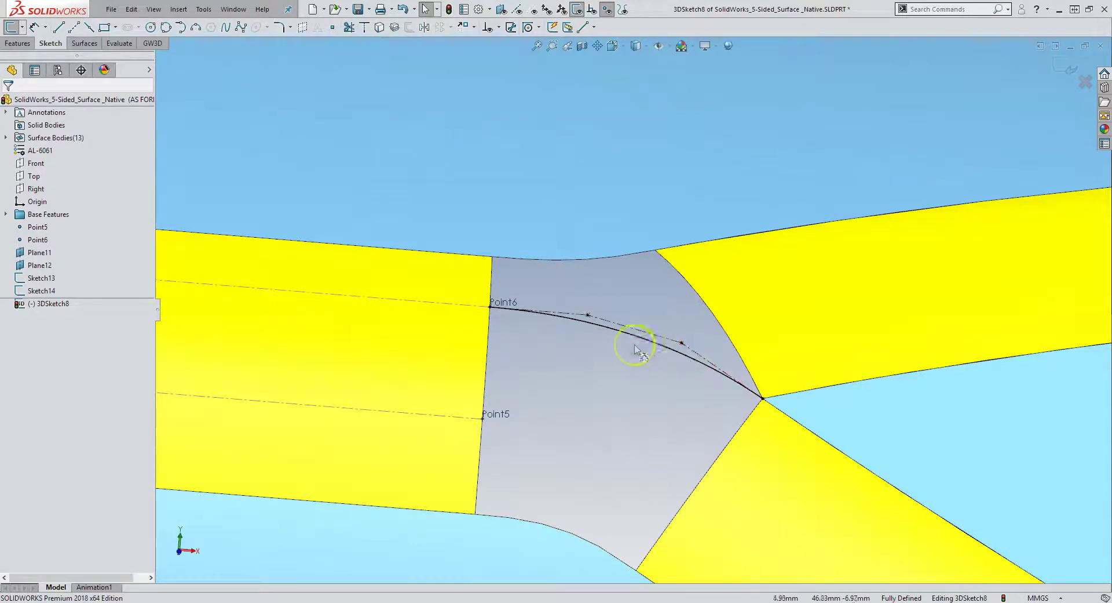
pyautogui.click(1072, 68)
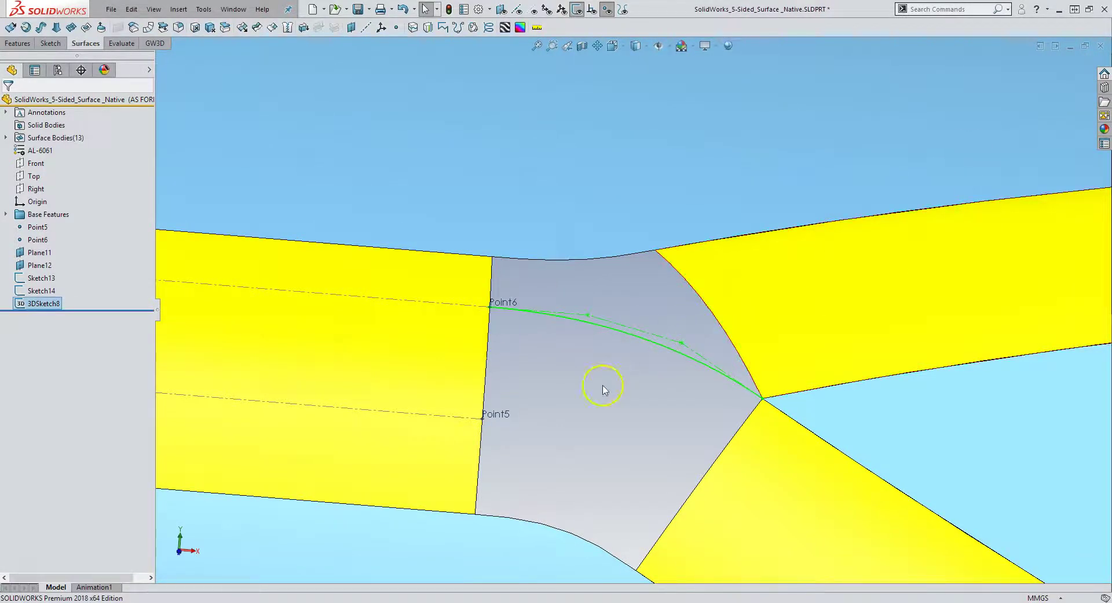
# Step: In another 3D sketch, draw a degree 3 B-spline style spline from Point5 to the corner shared by the two shorter blends
pyautogui.click(178, 10)
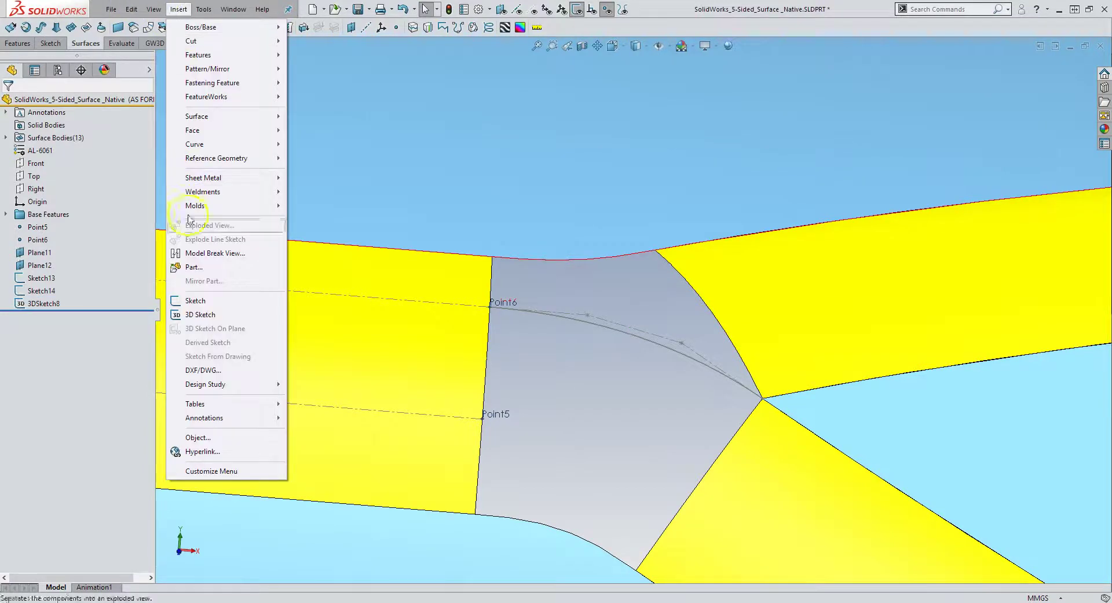
pyautogui.click(197, 315)
pyautogui.click(241, 27)
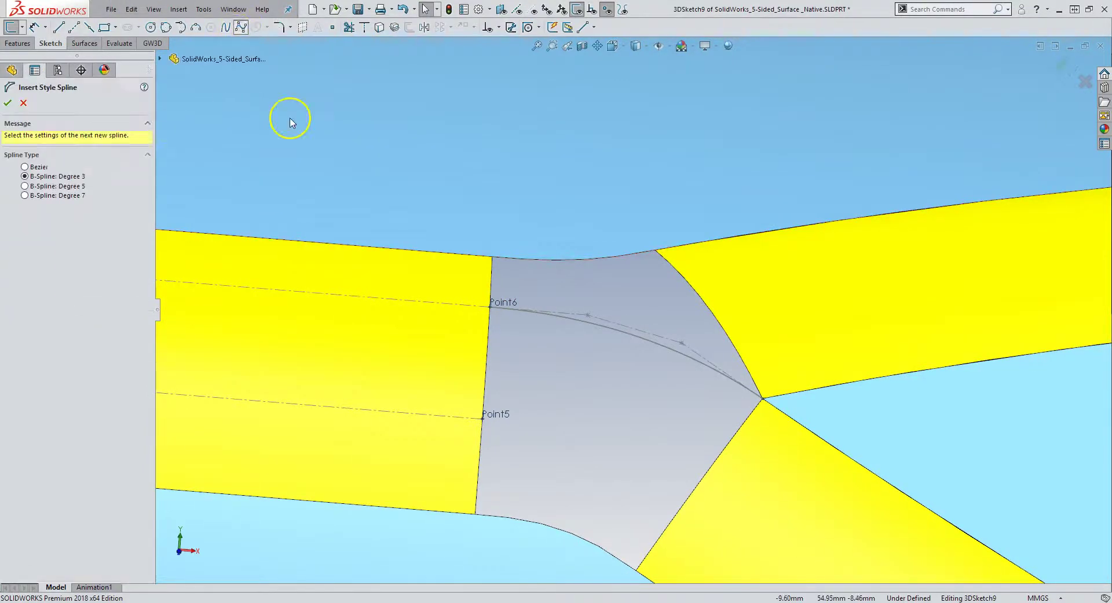
pyautogui.click(482, 418)
pyautogui.click(574, 433)
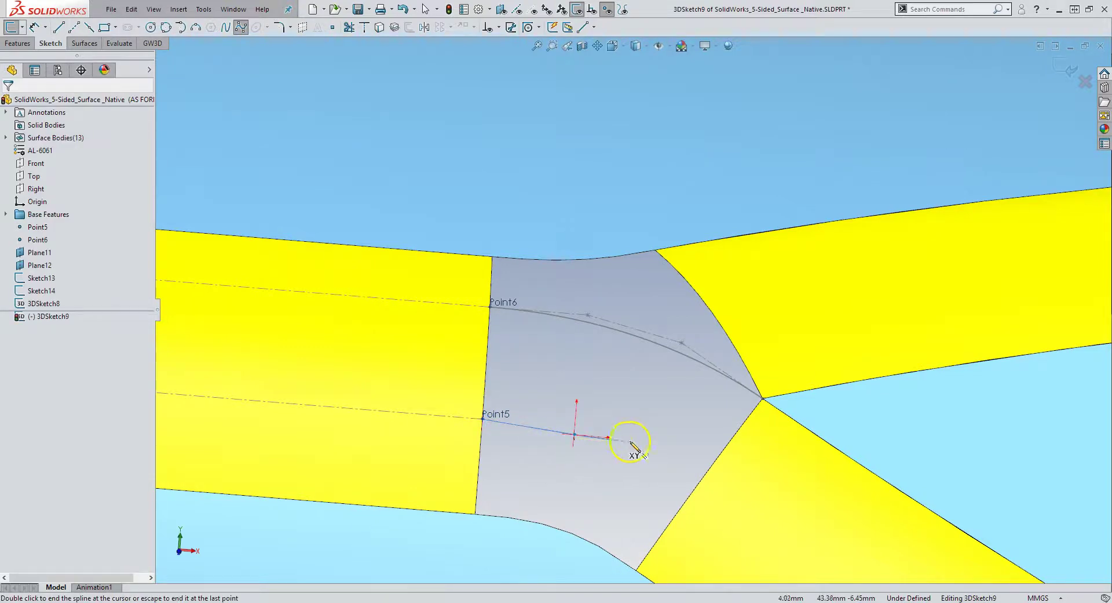
pyautogui.doubleClick(764, 400)
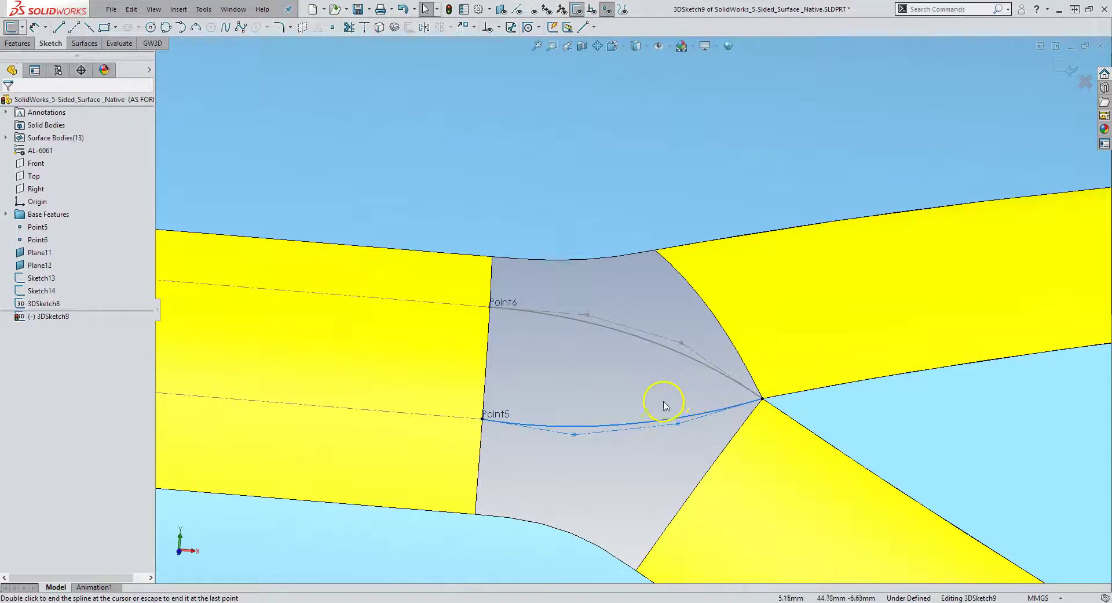
# Step: Make the second spline's control leg at the shared corner collinear with the upper-right blend's inner edge
pyautogui.click(690, 422)
pyautogui.keyDown('ctrl'); pyautogui.click(779, 396); pyautogui.keyUp('ctrl')
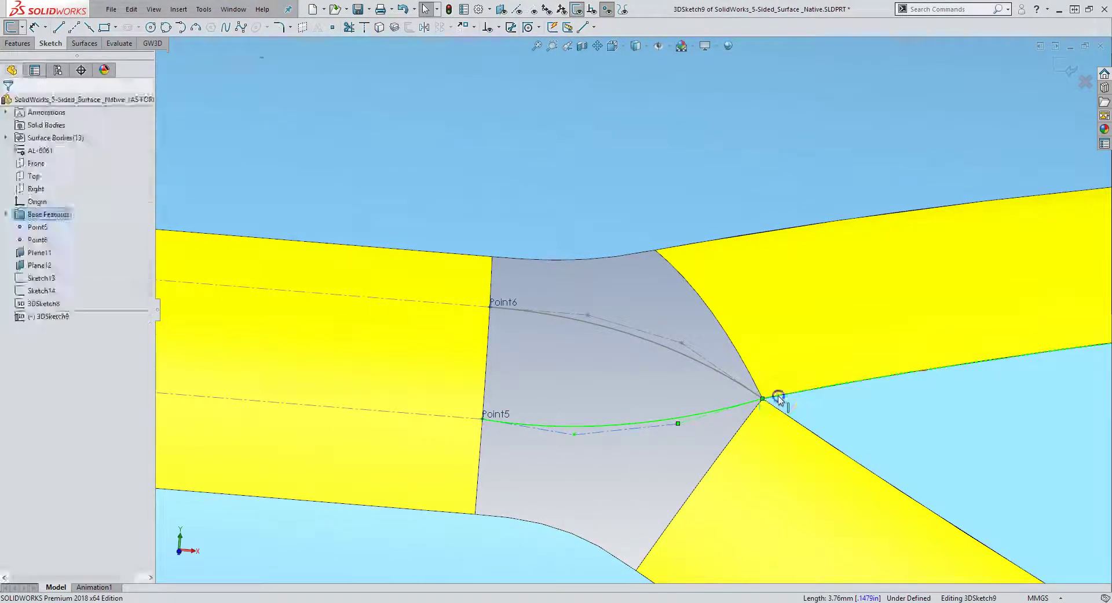
pyautogui.click(23, 291)
pyautogui.press('Escape')
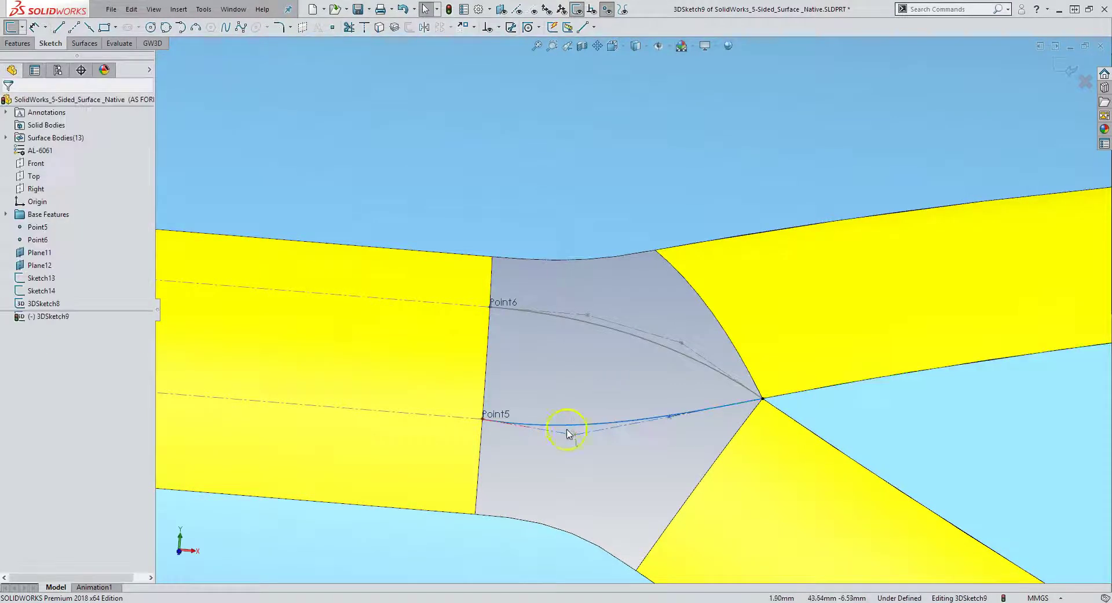
# Step: Make the second spline's control leg at Point5 collinear with the construction line ending at Point5
pyautogui.click(559, 434)
pyautogui.keyDown('ctrl'); pyautogui.click(191, 394); pyautogui.keyUp('ctrl')
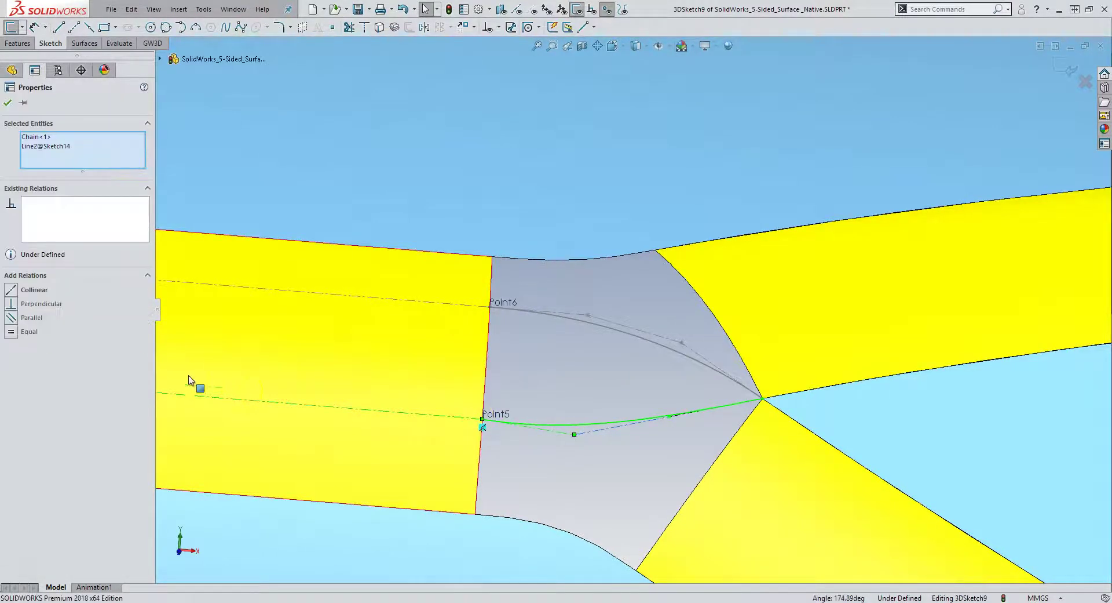
pyautogui.click(10, 290)
pyautogui.press('Escape')
pyautogui.scroll(-5, 608, 423)
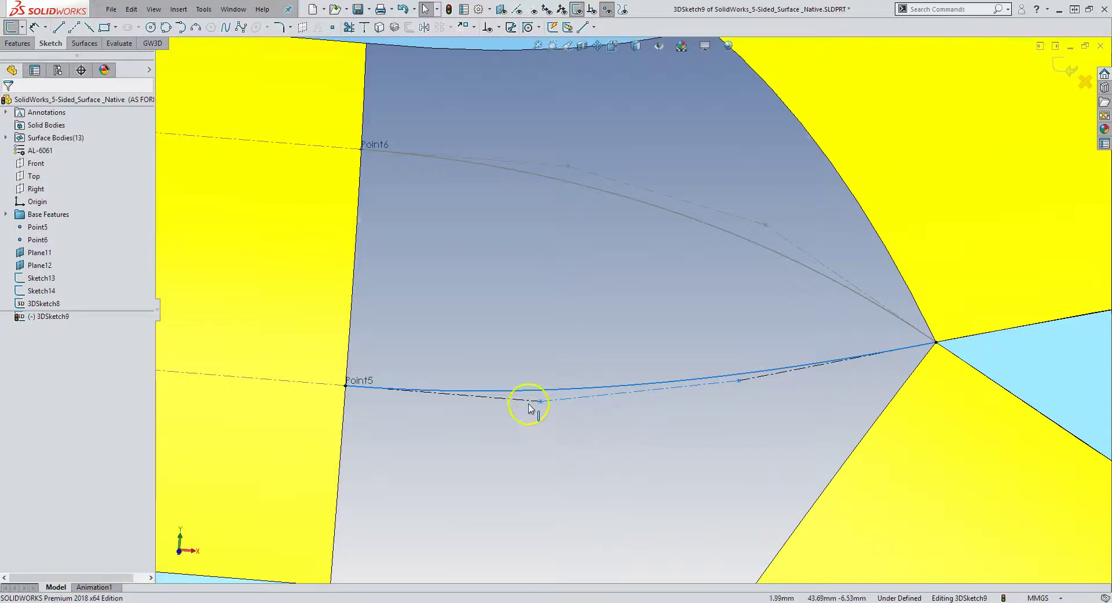
# Step: Make the three control polygon legs of the Point5 spline equal in length and finish the 3D sketch
pyautogui.click(547, 404)
pyautogui.keyDown('ctrl'); pyautogui.click(748, 394); pyautogui.keyUp('ctrl')
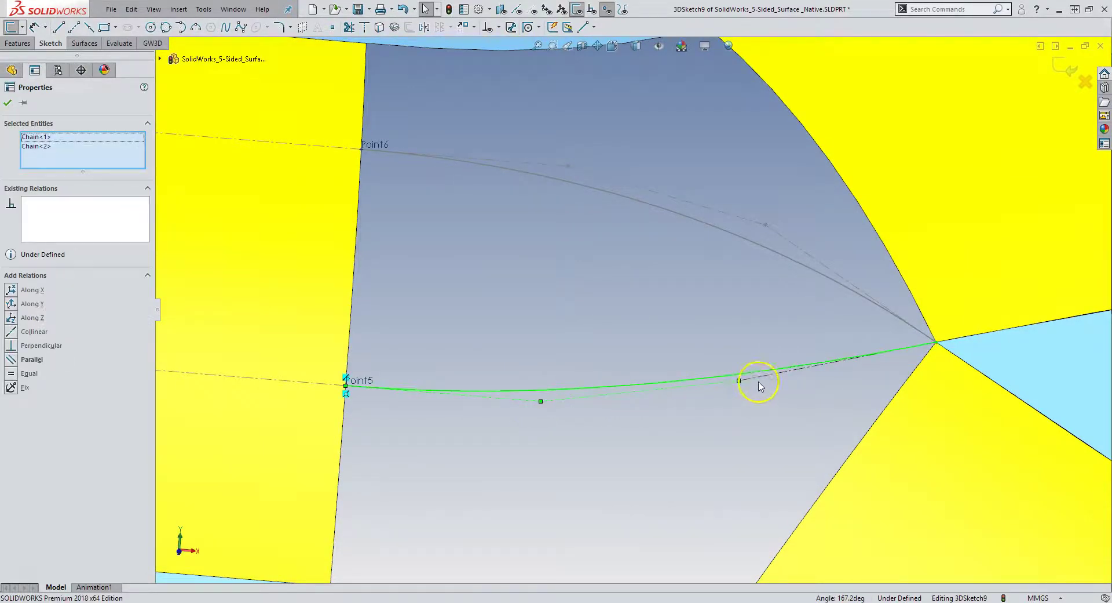
pyautogui.keyDown('ctrl'); pyautogui.click(541, 406); pyautogui.keyUp('ctrl')
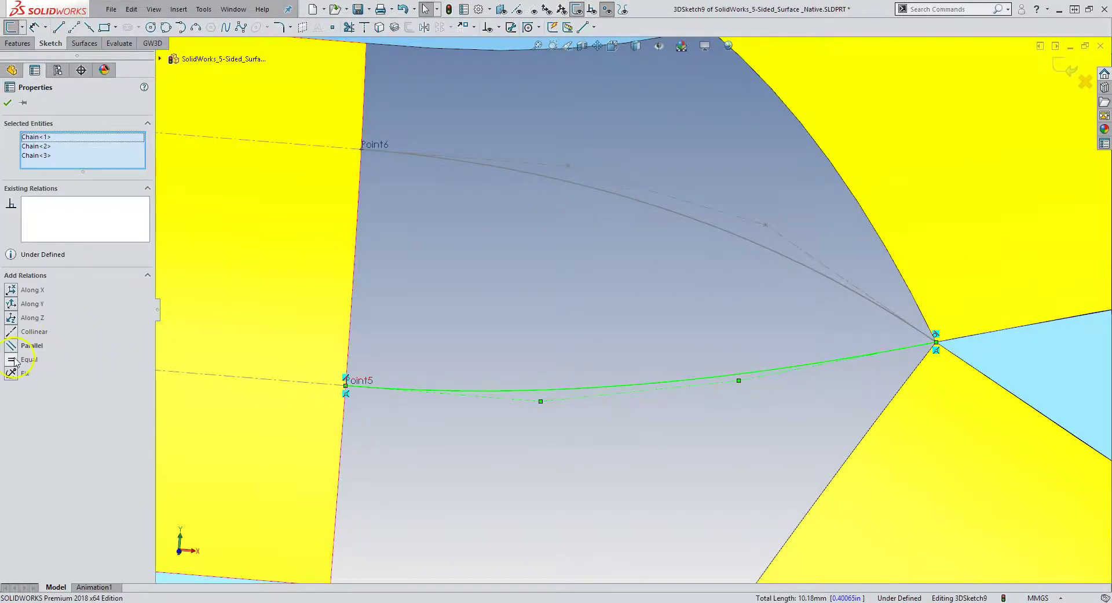
pyautogui.click(13, 359)
pyautogui.click(665, 451)
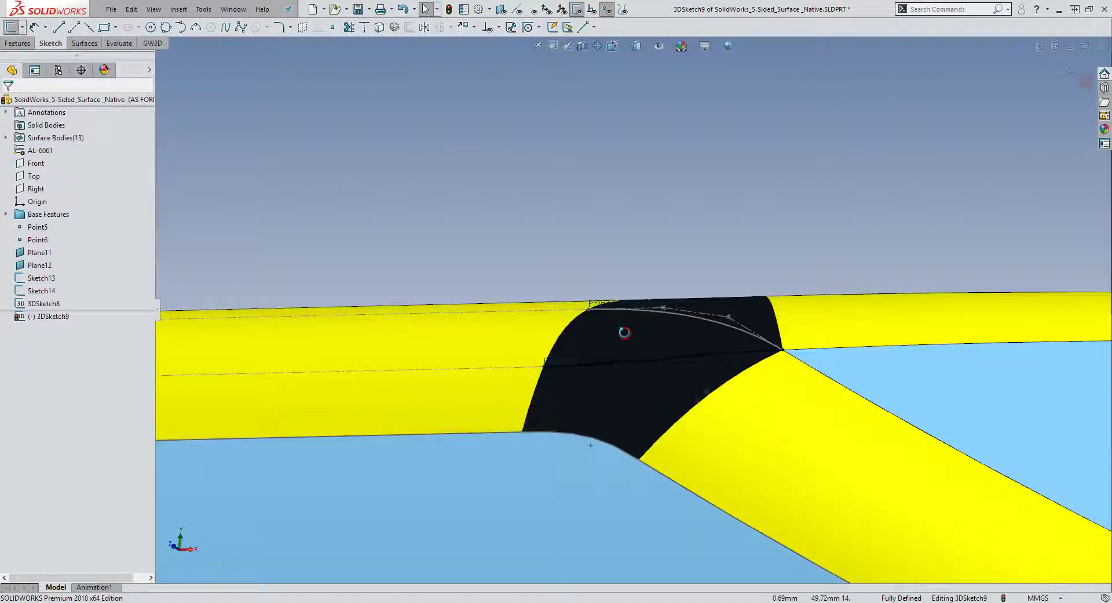
pyautogui.click(1069, 67)
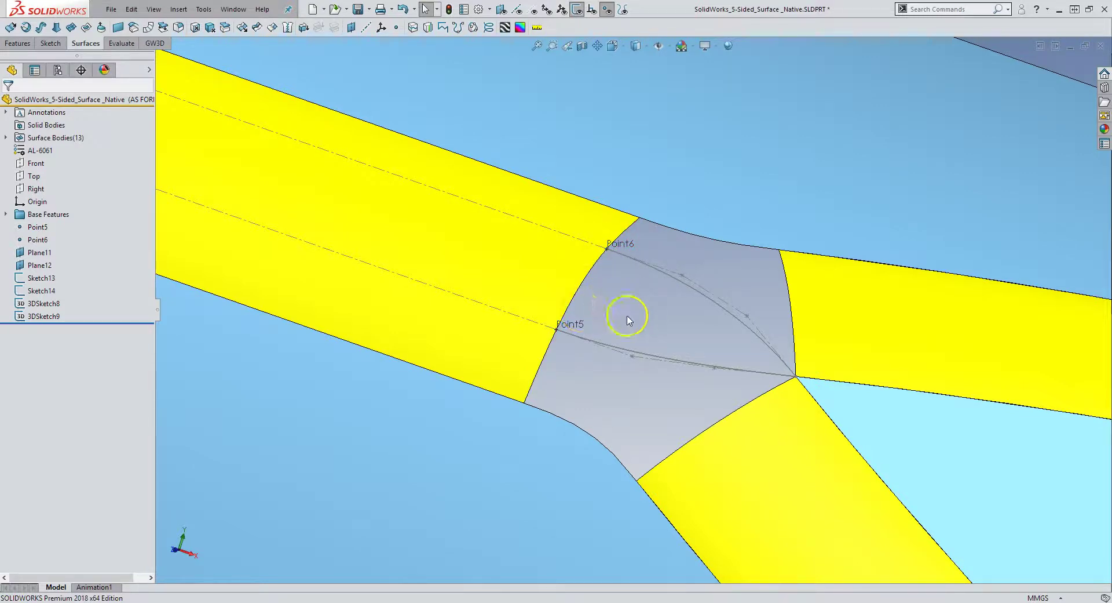
# Step: In a new 3D sketch, convert the large blend's edge running through Point5 and Point6 into a sketch curve
pyautogui.scroll(-1, 671, 315)
pyautogui.moveTo(650, 322); pyautogui.dragTo(624, 319, button='middle')
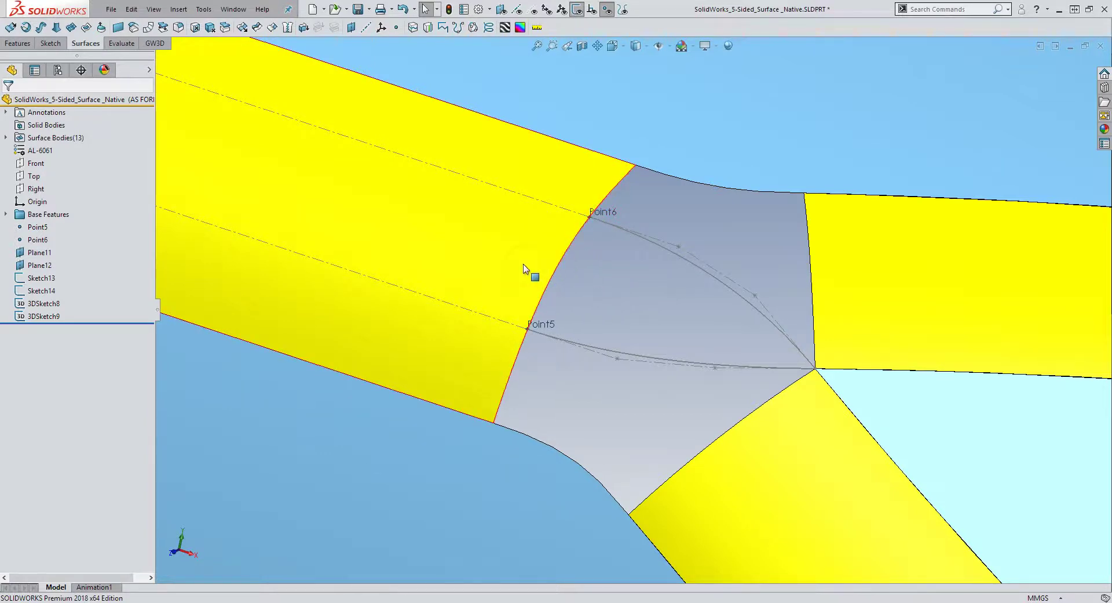
pyautogui.click(559, 258)
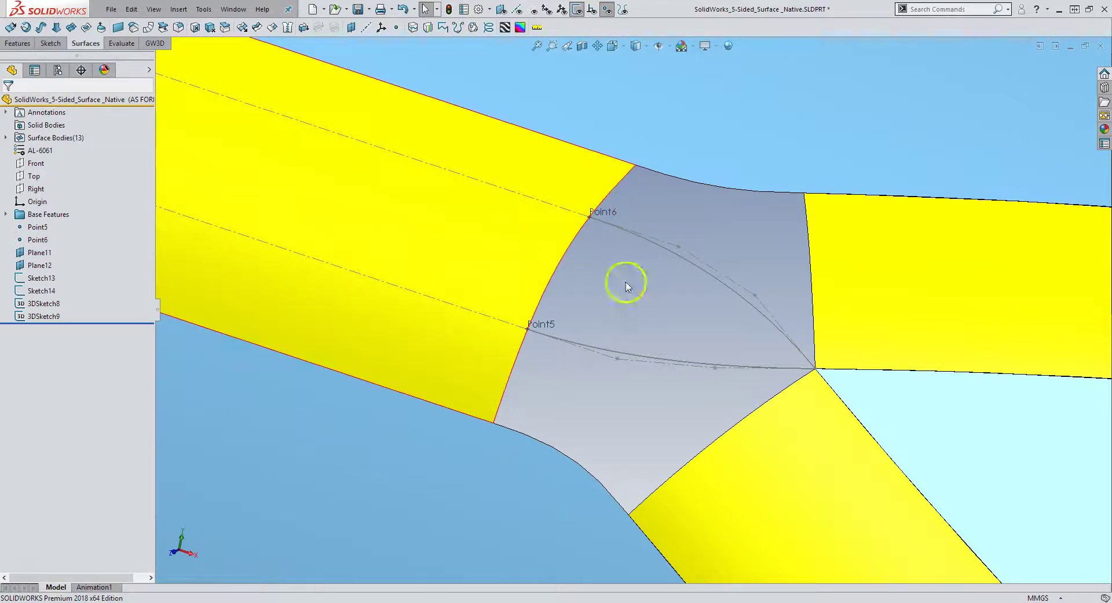
pyautogui.click(205, 9)
pyautogui.moveTo(179, 9)
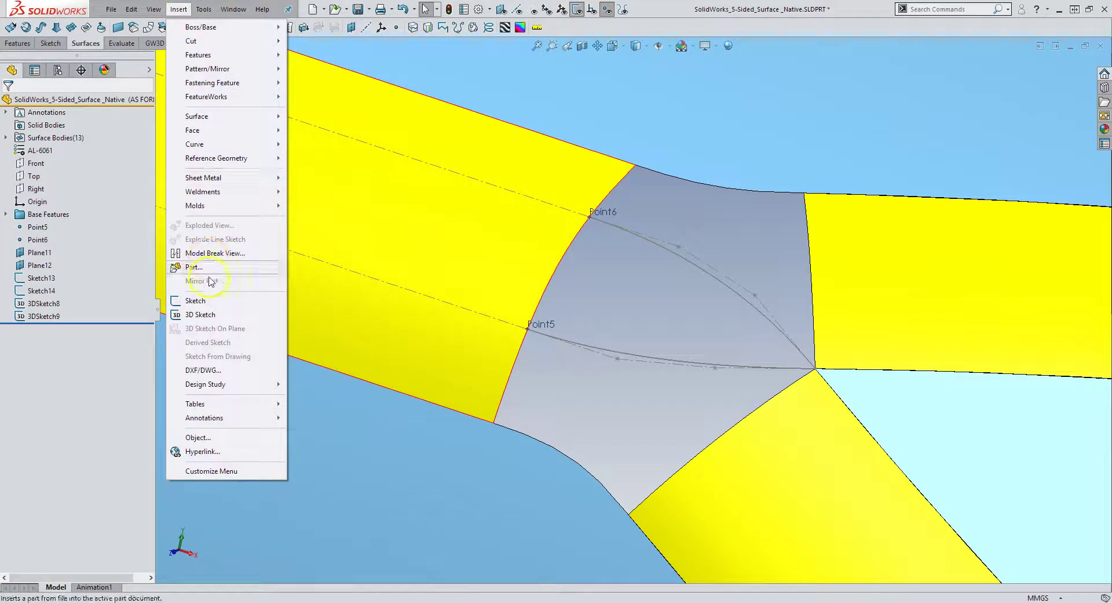
pyautogui.click(217, 317)
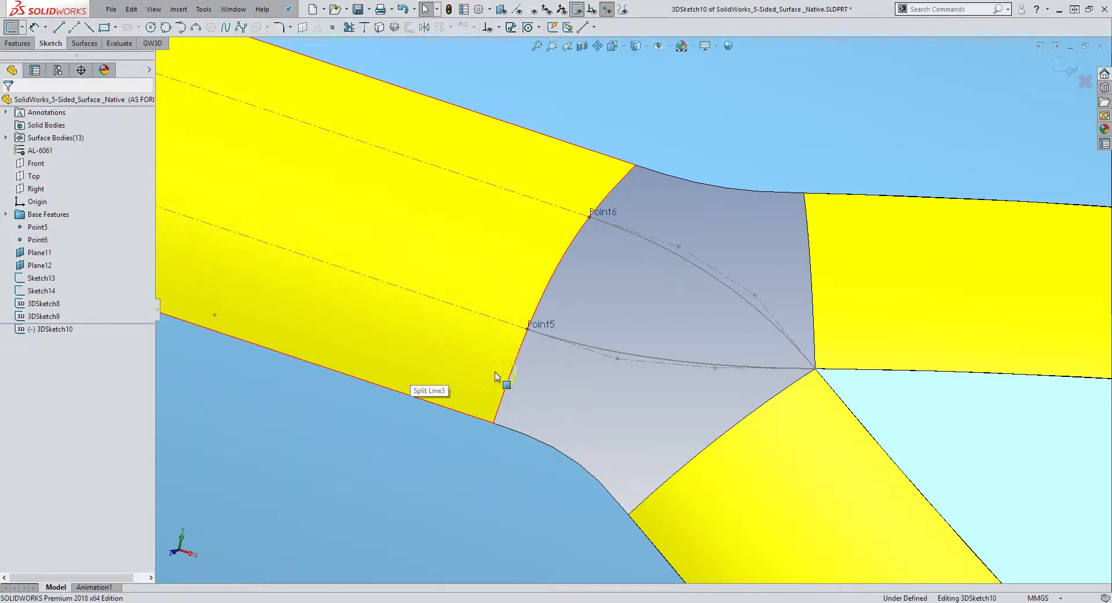
pyautogui.click(510, 376)
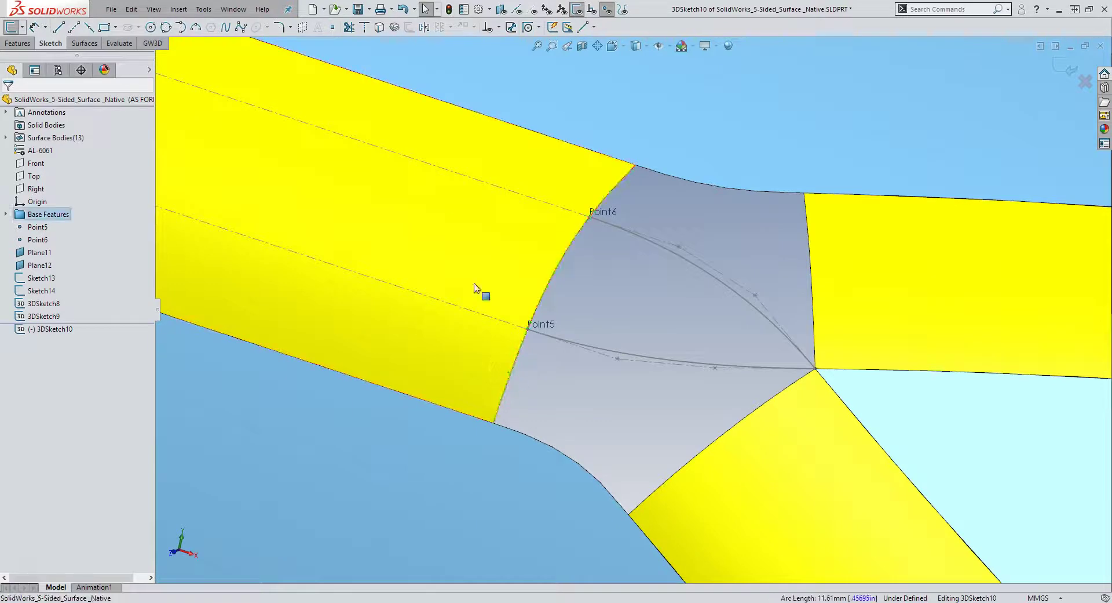
pyautogui.click(380, 29)
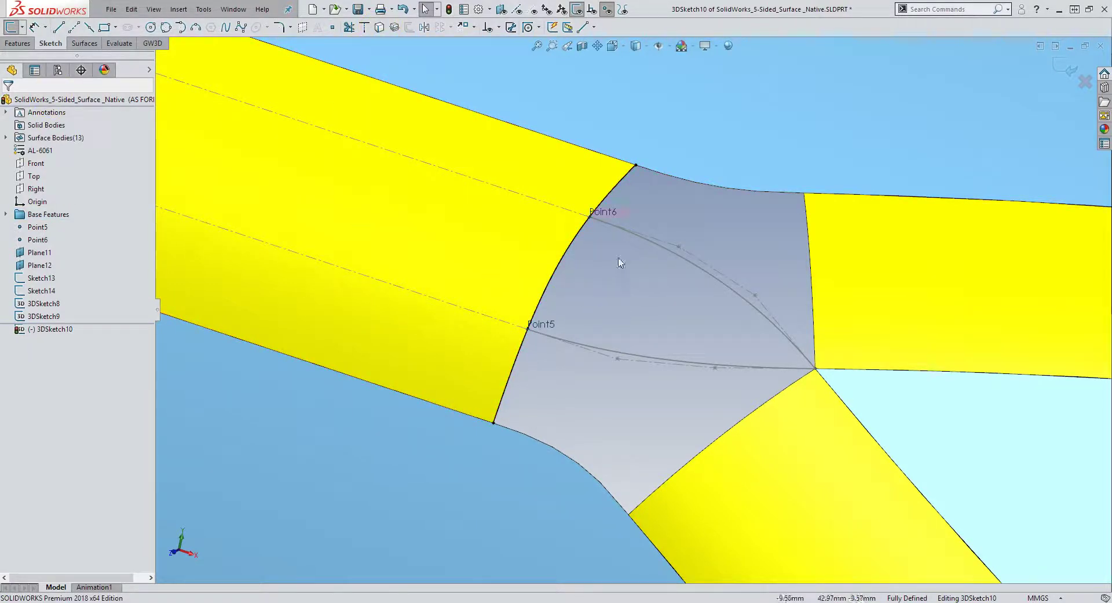
# Step: Shorten the converted curve by moving its upper endpoint to Point6, and finish the 3D sketch
pyautogui.moveTo(636, 166); pyautogui.dragTo(593, 217)
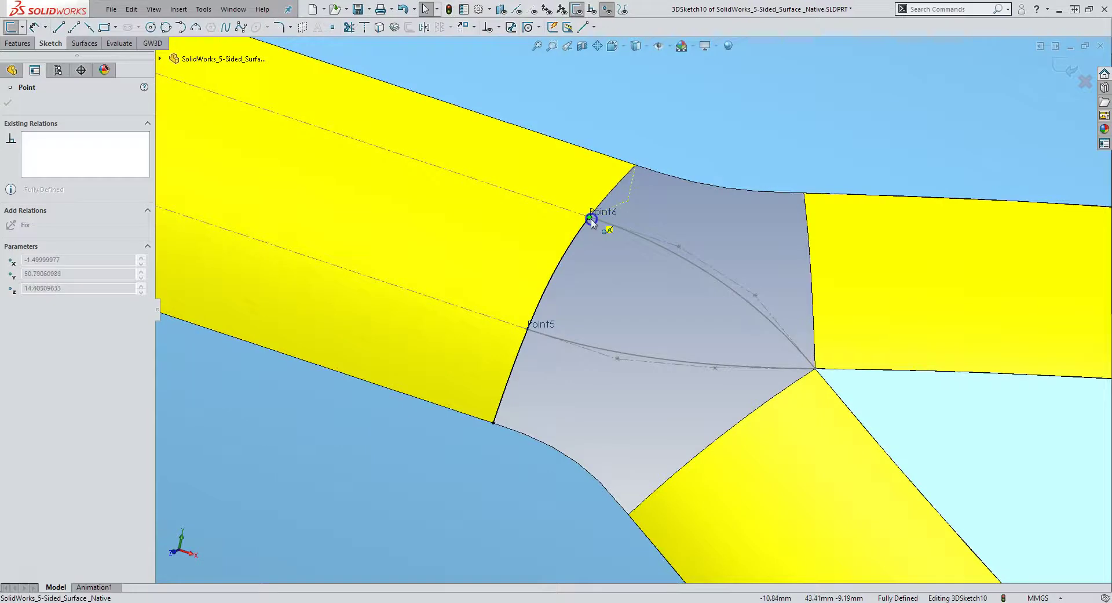
pyautogui.click(635, 283)
pyautogui.click(1050, 71)
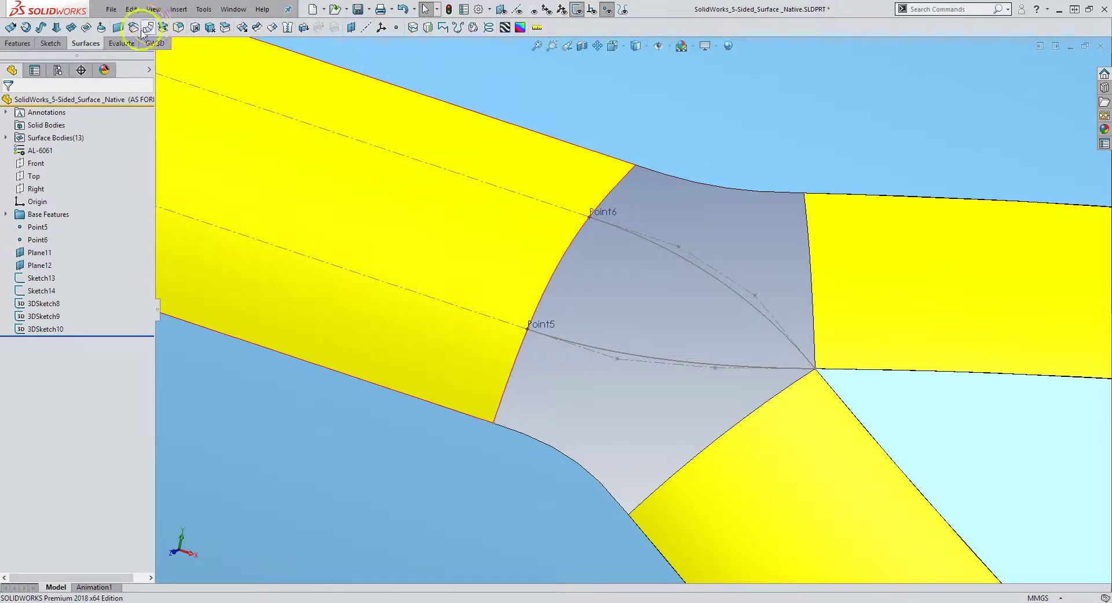
# Step: Start a Boundary Surface with the shortened curve and the lower blend's edge as Direction 1, and the Point6 spline and lower gap edge as Direction 2
pyautogui.click(72, 28)
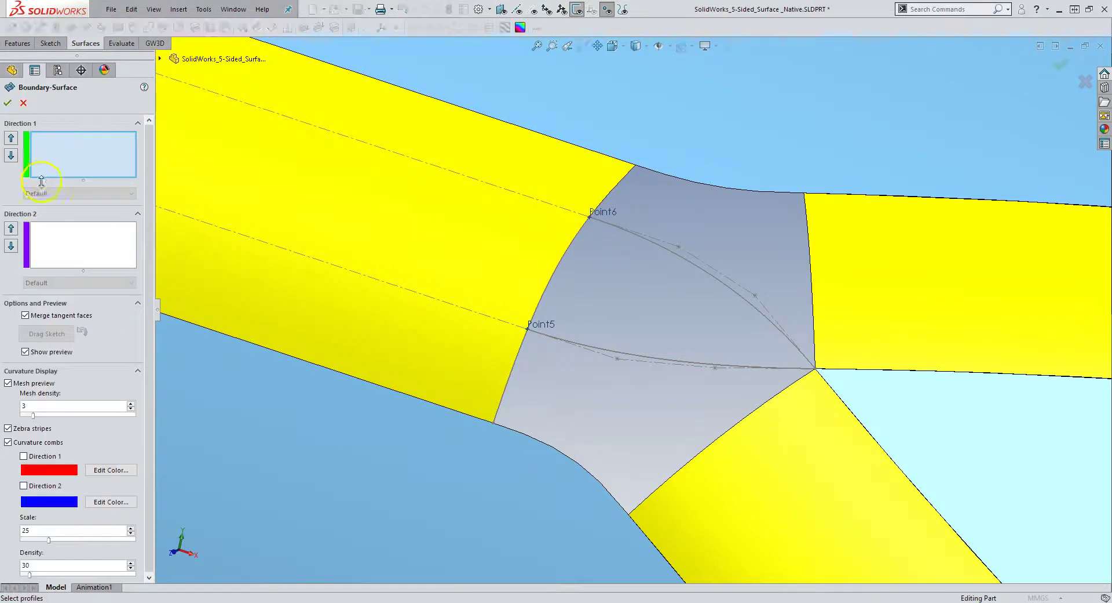
pyautogui.click(568, 248)
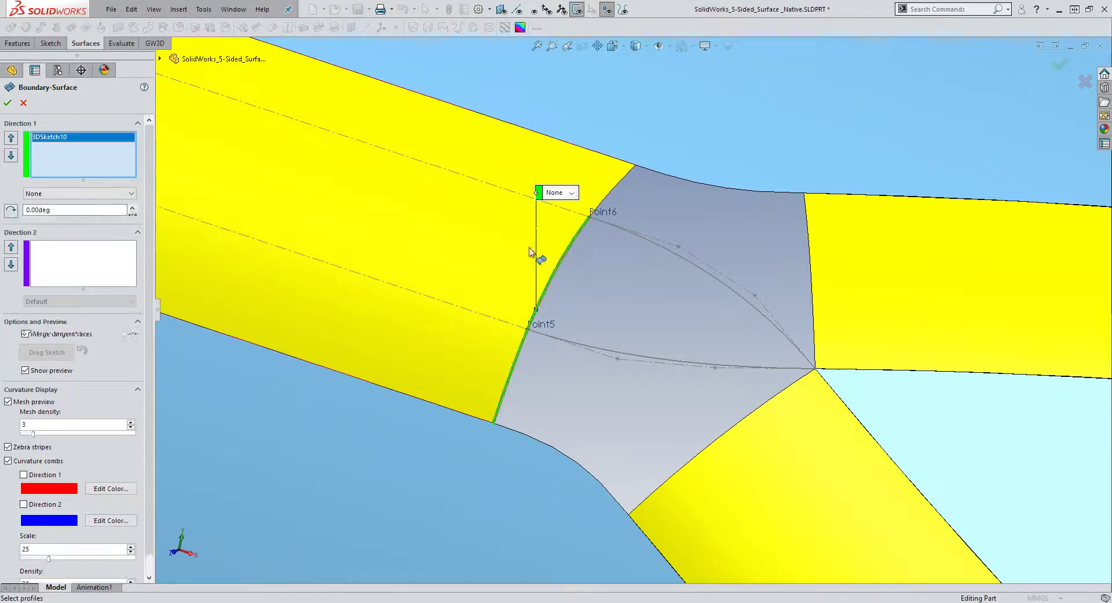
pyautogui.click(776, 396)
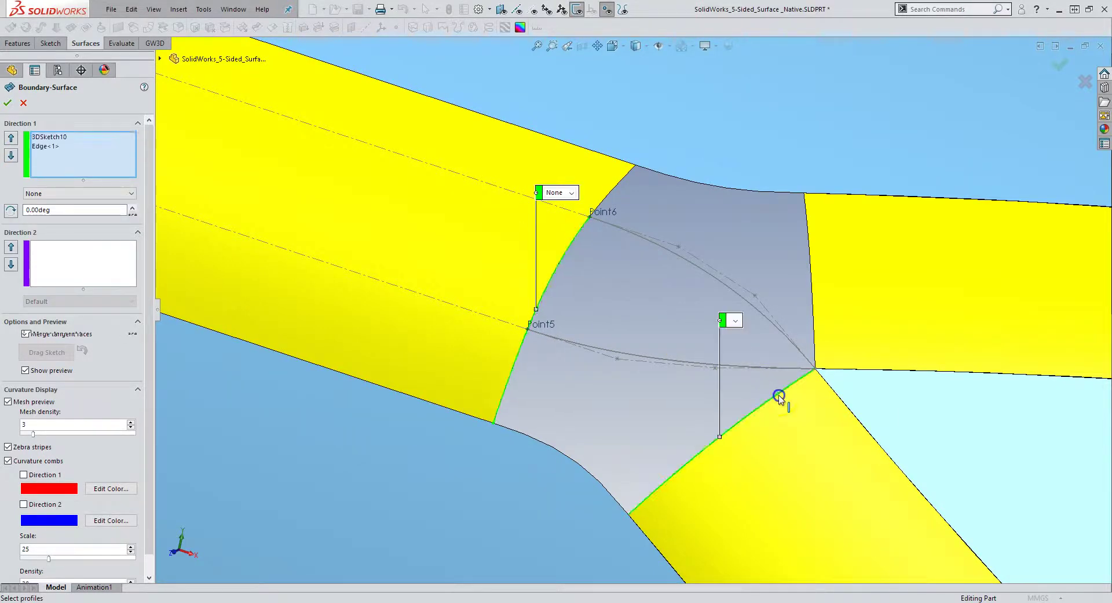
pyautogui.click(81, 263)
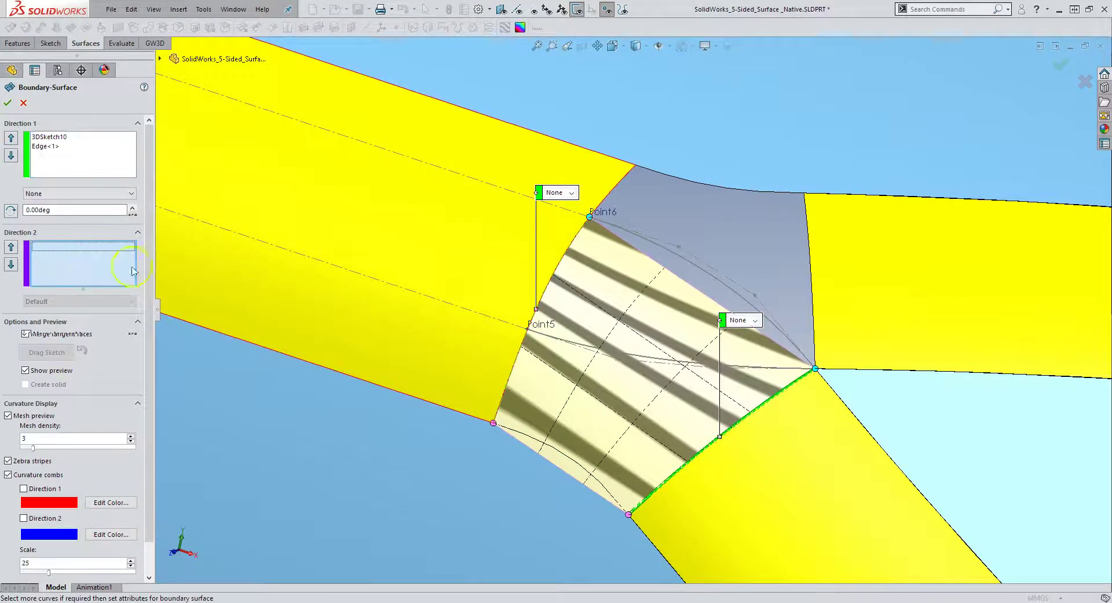
pyautogui.click(675, 251)
pyautogui.click(548, 443)
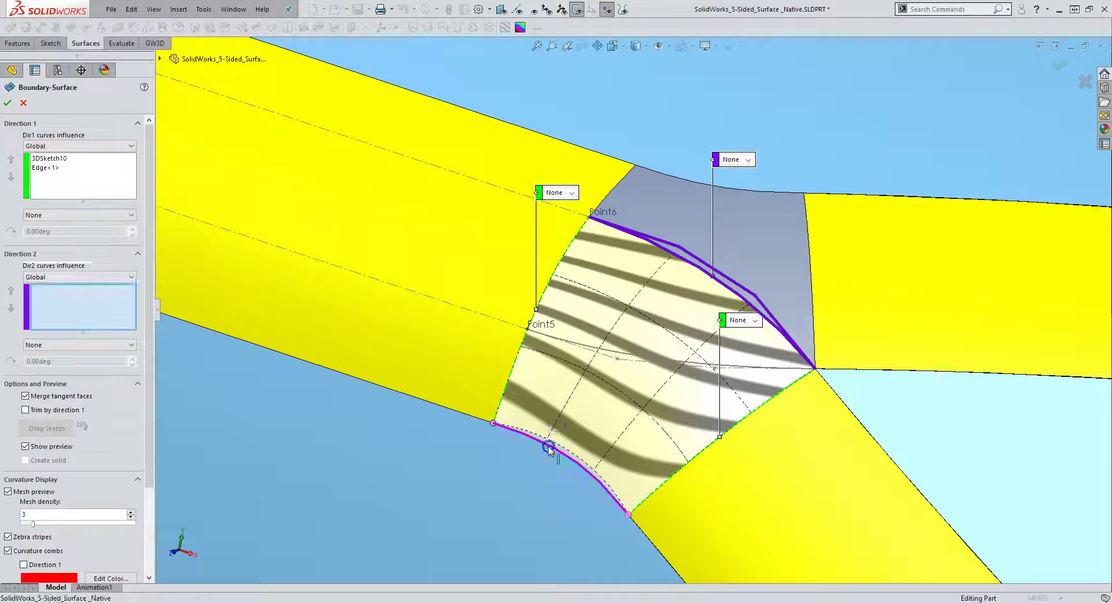
# Step: Set Tangency To Face on both Direction 1 curves and the lower gap edge, leaving the Point6 spline at None, and create the boundary surface
pyautogui.click(742, 320)
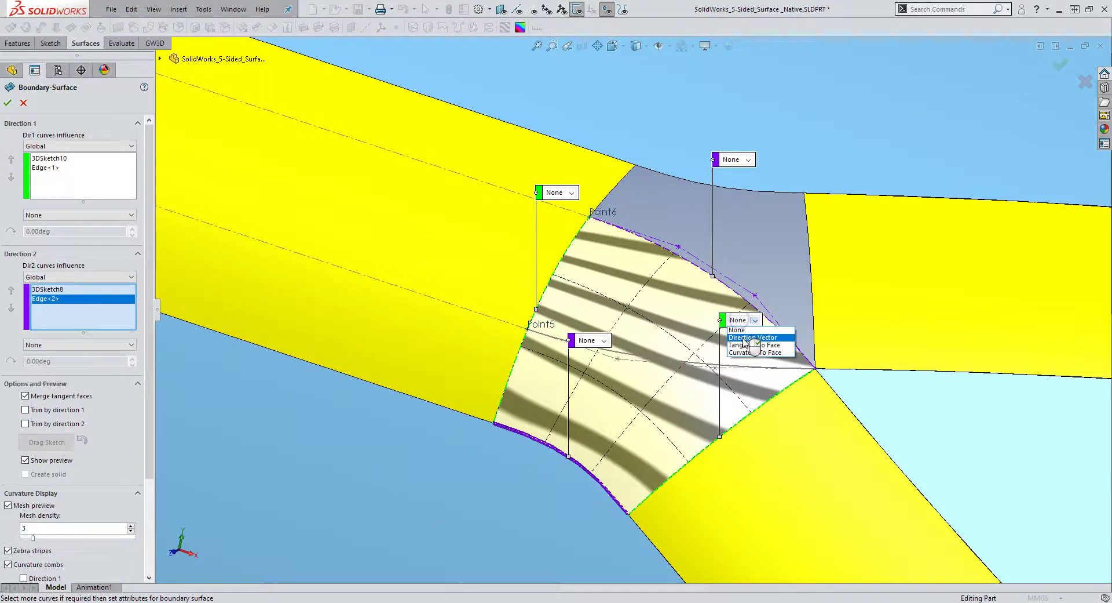
pyautogui.click(743, 346)
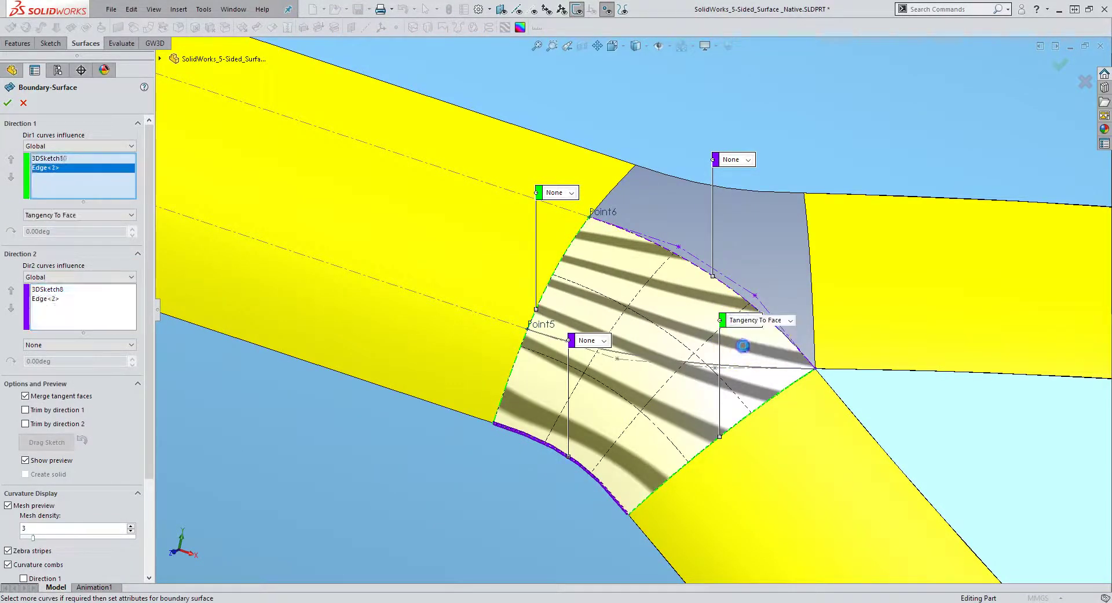
pyautogui.click(587, 342)
pyautogui.click(591, 366)
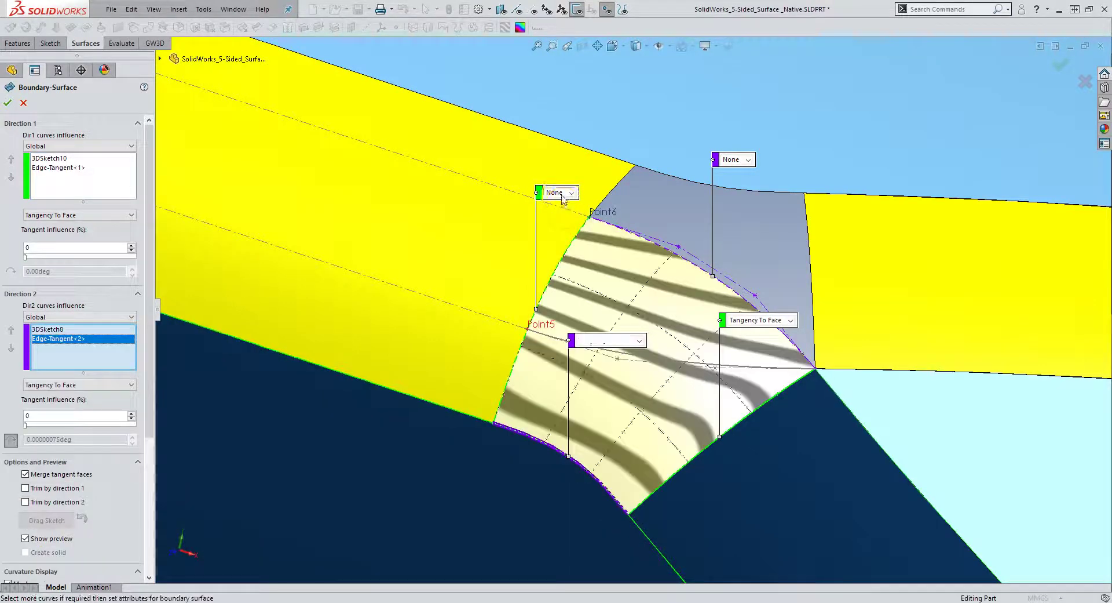
pyautogui.click(557, 191)
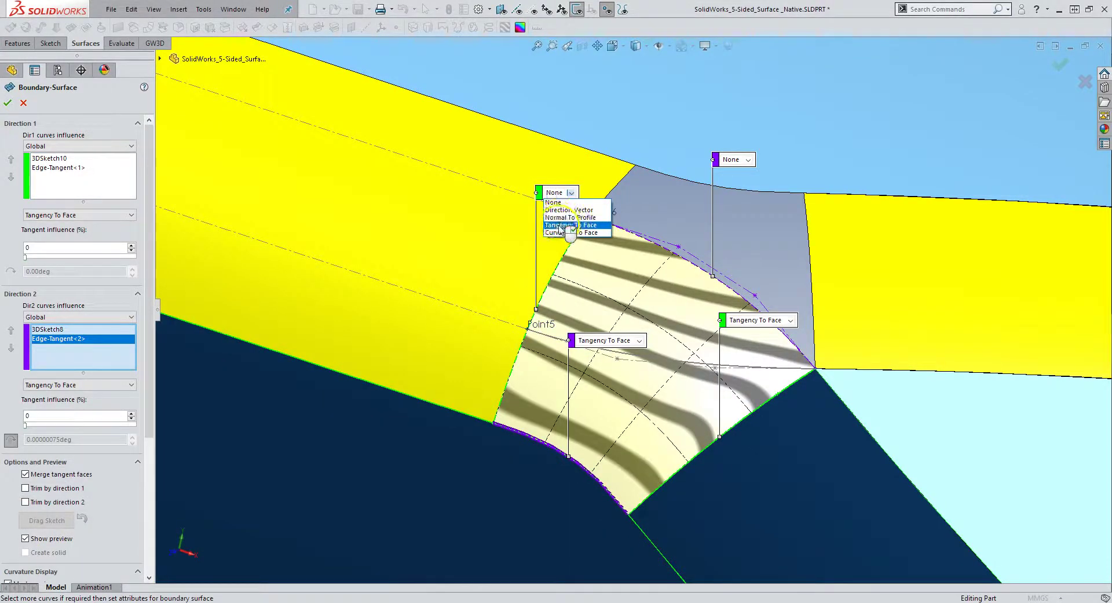
pyautogui.click(558, 225)
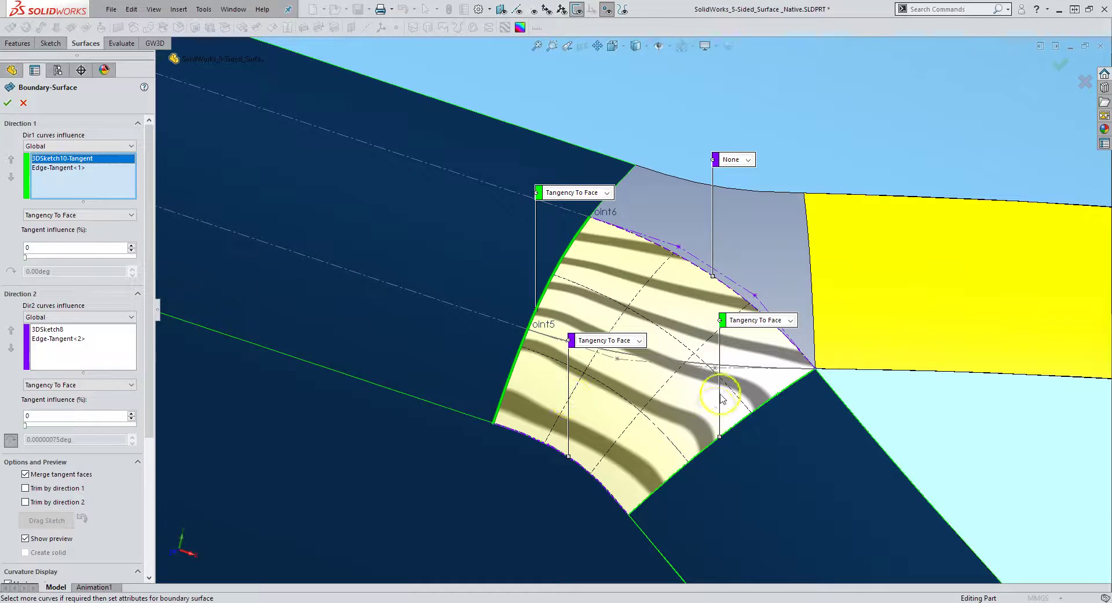
pyautogui.click(1061, 64)
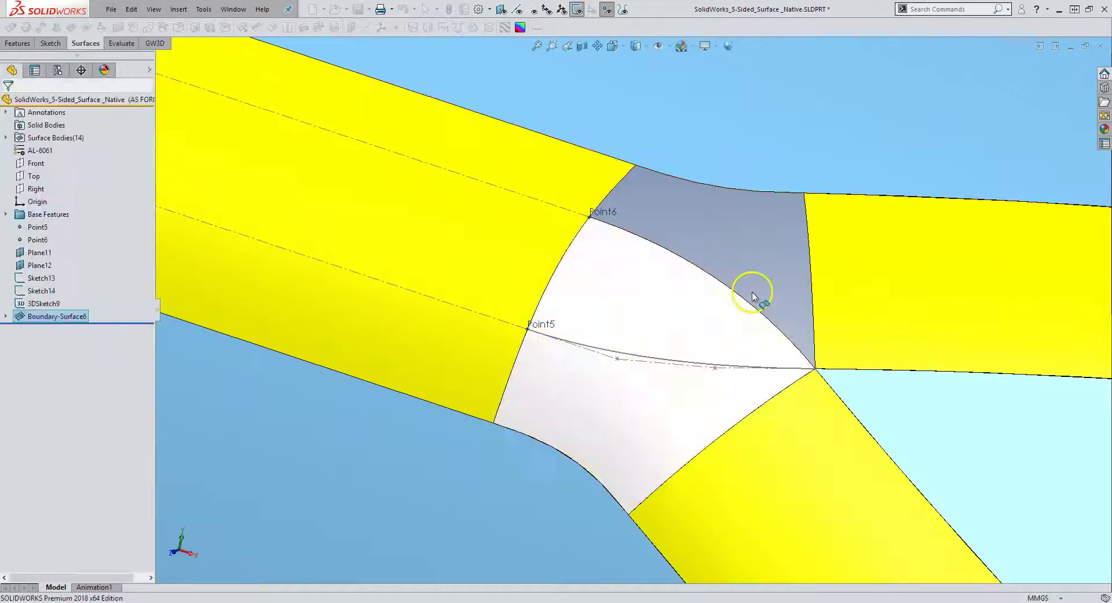
# Step: Display zebra stripes across the new boundary surface and the adjacent blends
pyautogui.moveTo(492, 184); pyautogui.dragTo(381, 194, button='right')
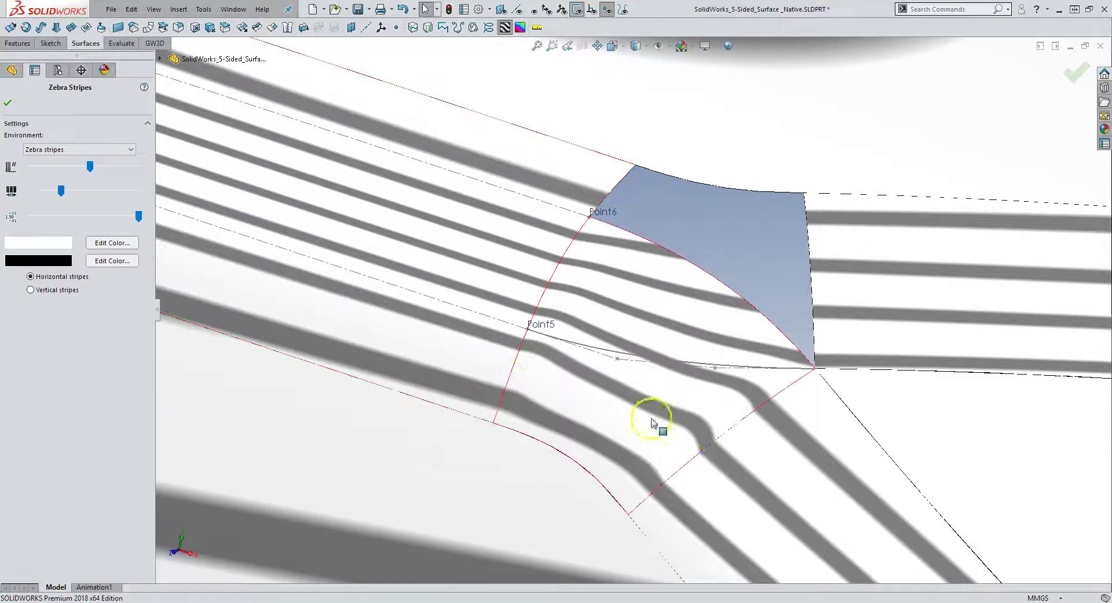
pyautogui.click(8, 102)
# Step: Edit the boundary surface to raise the tangent influence at the shortened Direction 1 curve to about 74% and accept it
pyautogui.click(626, 289)
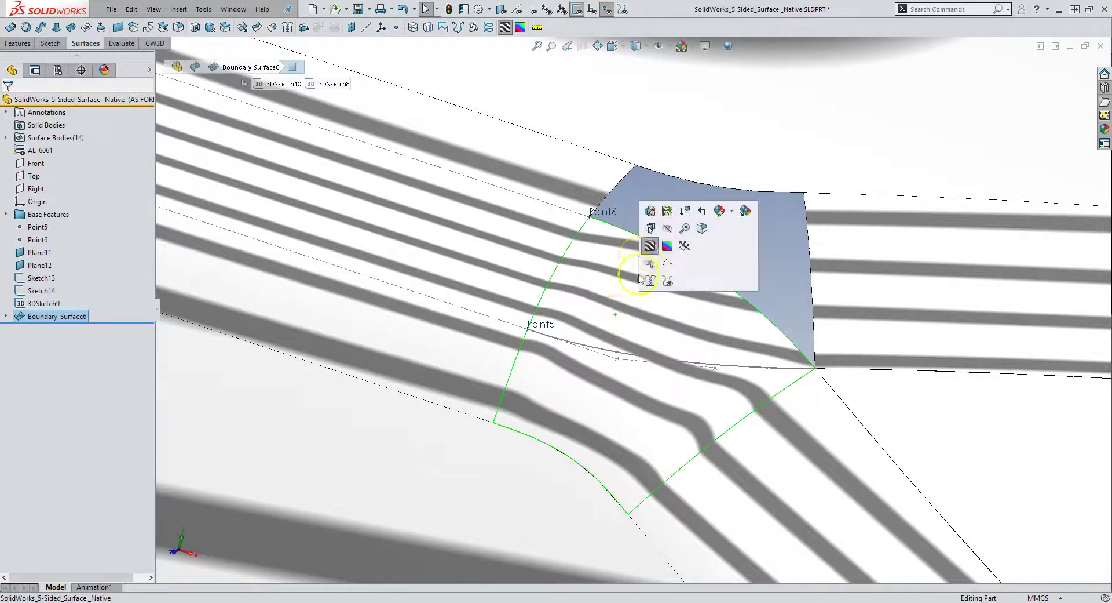
pyautogui.click(652, 212)
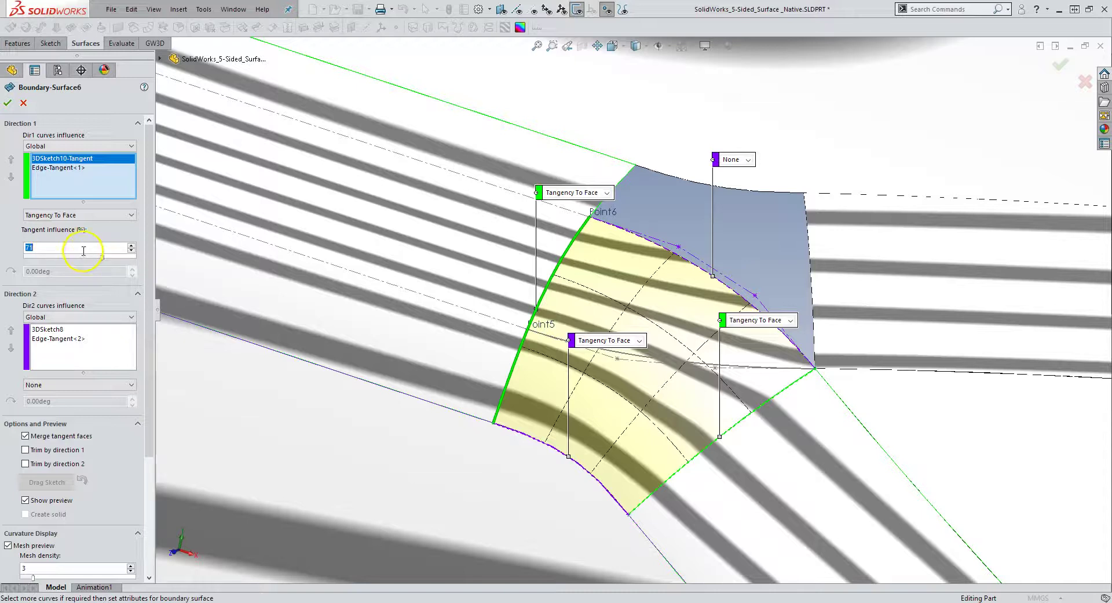
pyautogui.click(130, 245)
pyautogui.click(131, 246)
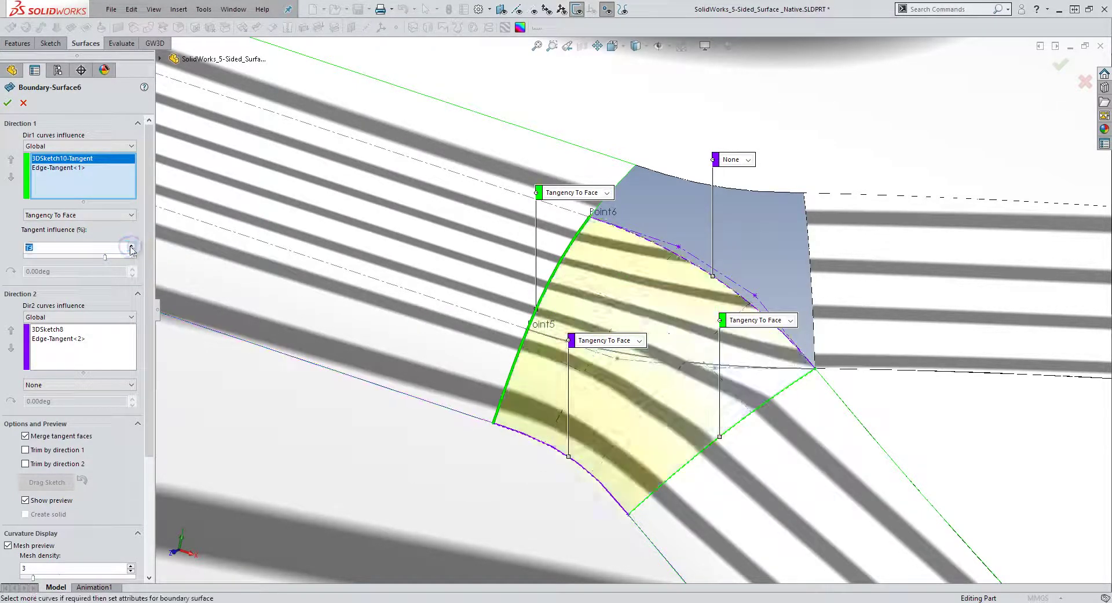
pyautogui.click(131, 245)
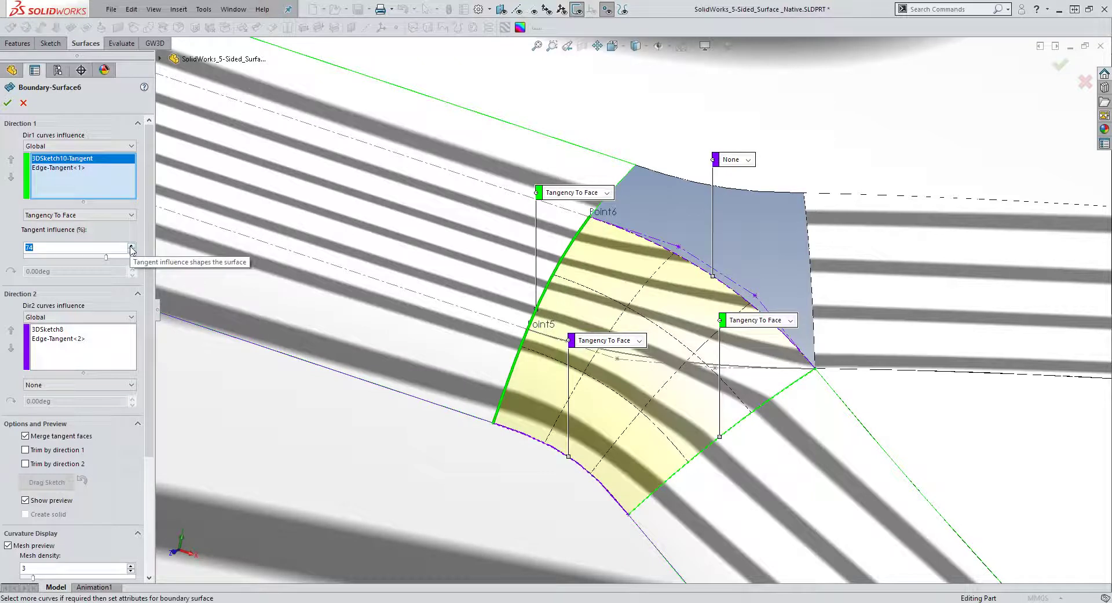
pyautogui.click(130, 246)
pyautogui.click(9, 104)
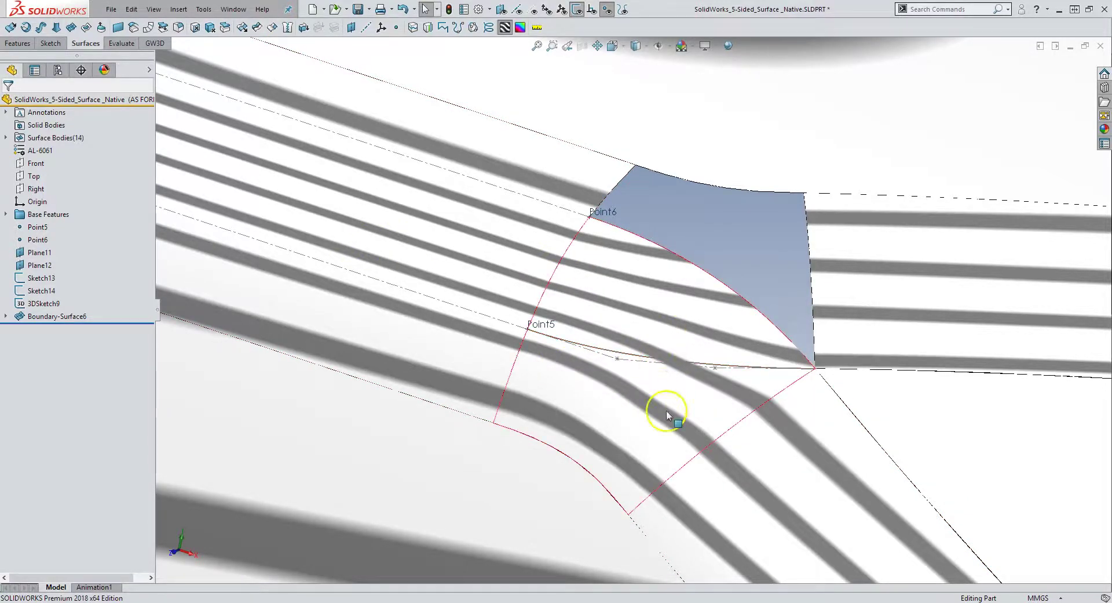
pyautogui.click(258, 27)
pyautogui.scroll(-10, 663, 322)
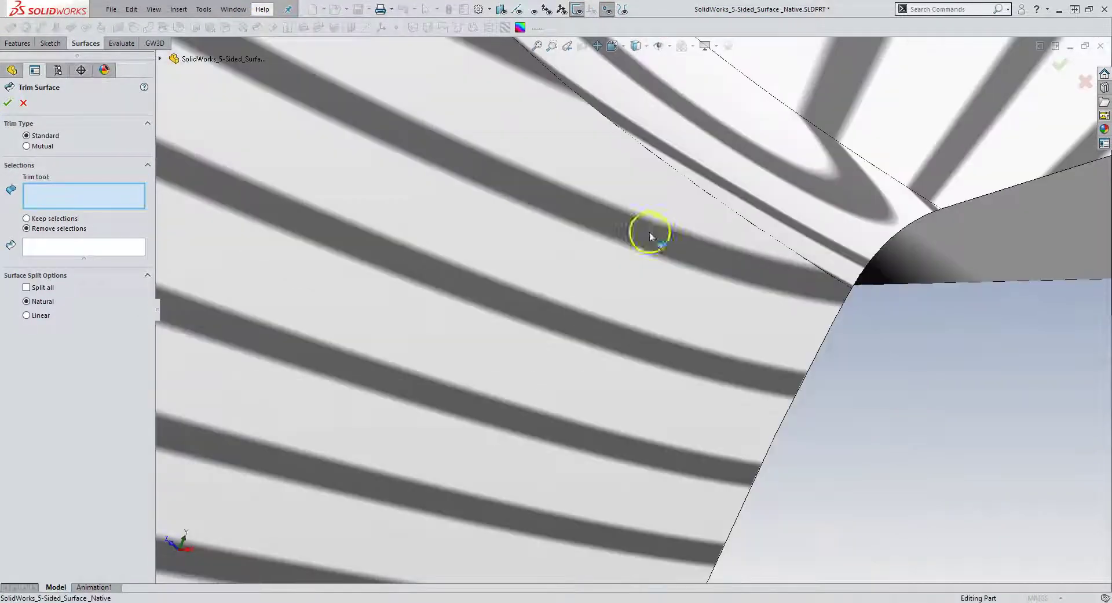
pyautogui.click(22, 102)
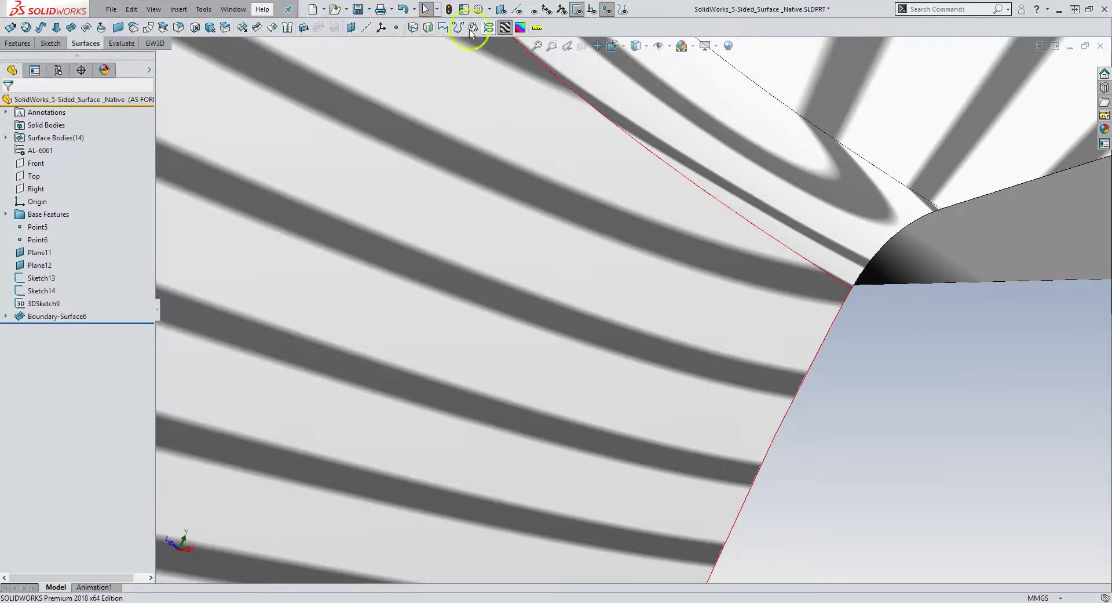
# Step: Turn off the zebra stripe display and inspect the boundary surface's shape
pyautogui.click(505, 27)
pyautogui.scroll(3, 643, 243)
pyautogui.scroll(3, 608, 191)
pyautogui.scroll(-3, 566, 303)
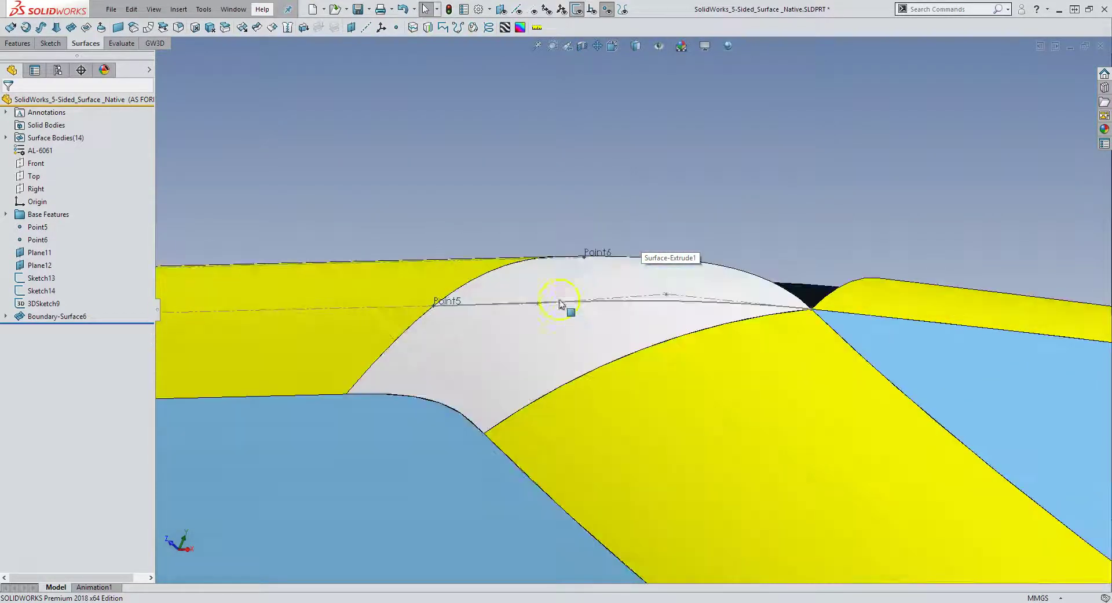
pyautogui.moveTo(566, 303); pyautogui.dragTo(591, 404, button='middle')
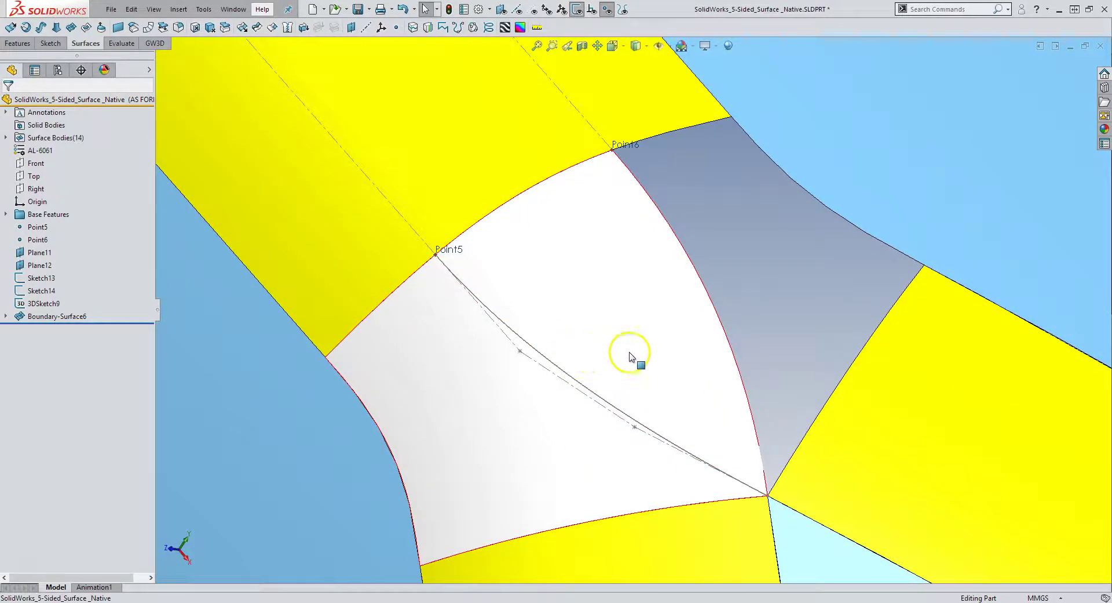
# Step: Trim the boundary surface with the Point5 spline, removing the portion between the Point5 and Point6 splines
pyautogui.click(257, 29)
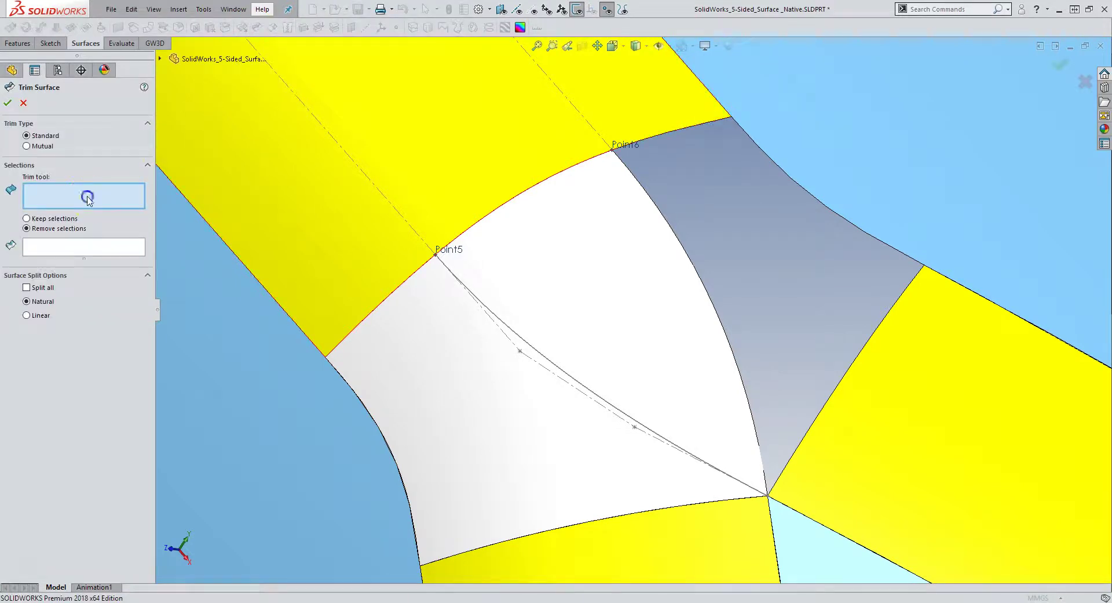
pyautogui.click(544, 356)
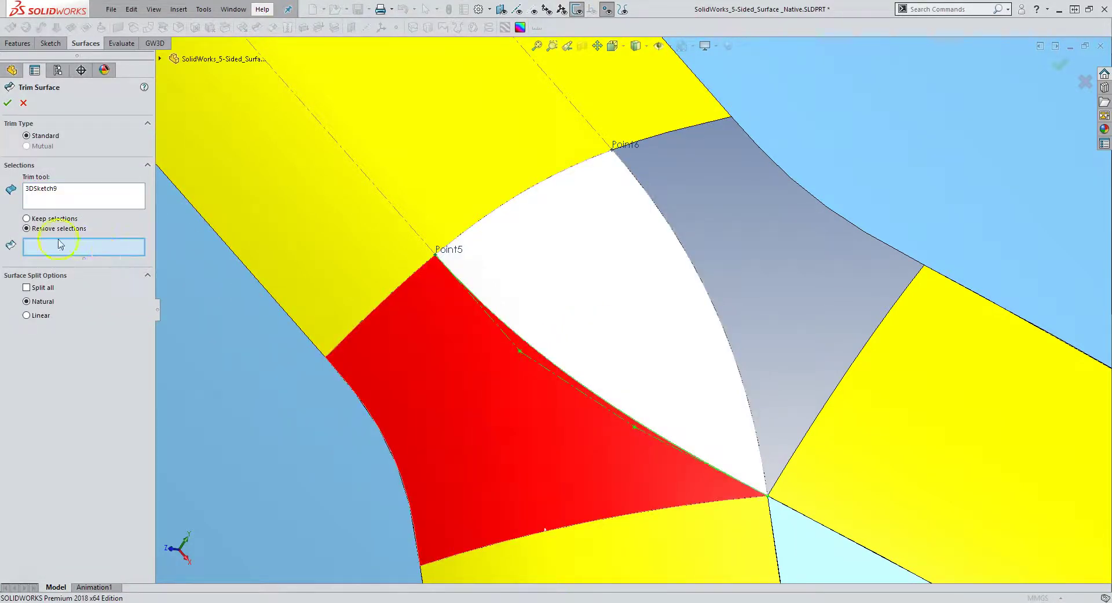
pyautogui.click(675, 325)
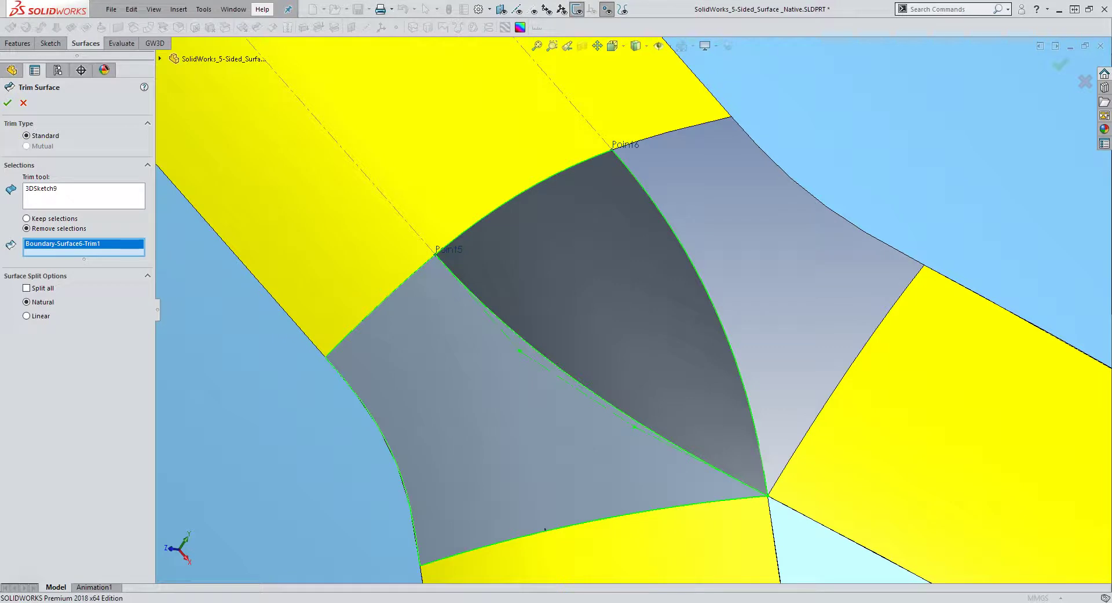
pyautogui.click(8, 102)
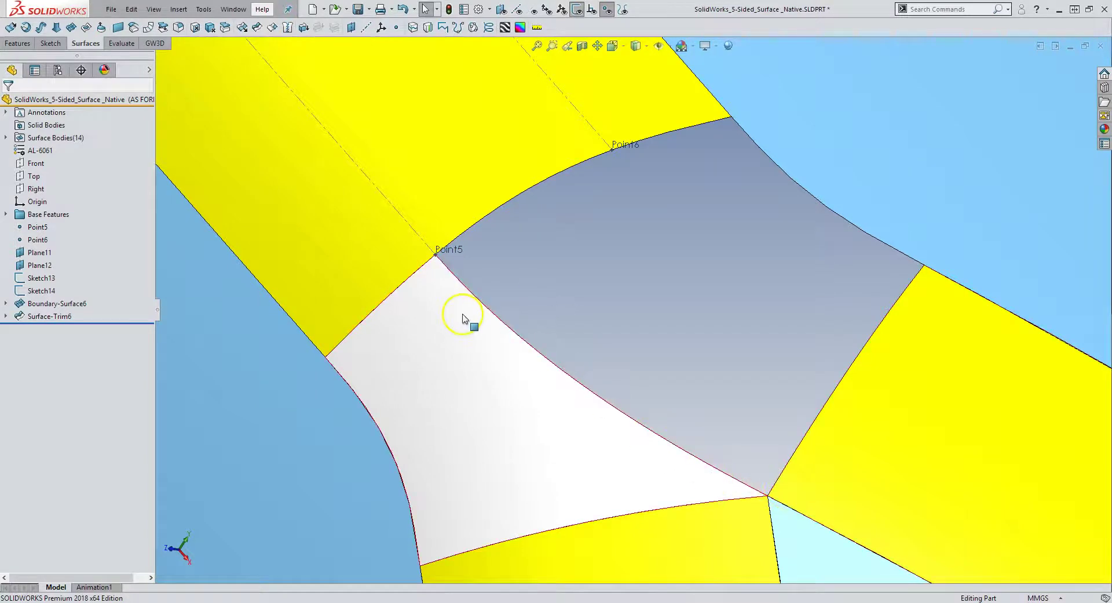
# Step: Create a 3D sketch that converts the yellow face's curved end edge and shorten the curve's lower end to Point5
pyautogui.scroll(5, 663, 341)
pyautogui.moveTo(663, 340); pyautogui.dragTo(549, 334, button='middle')
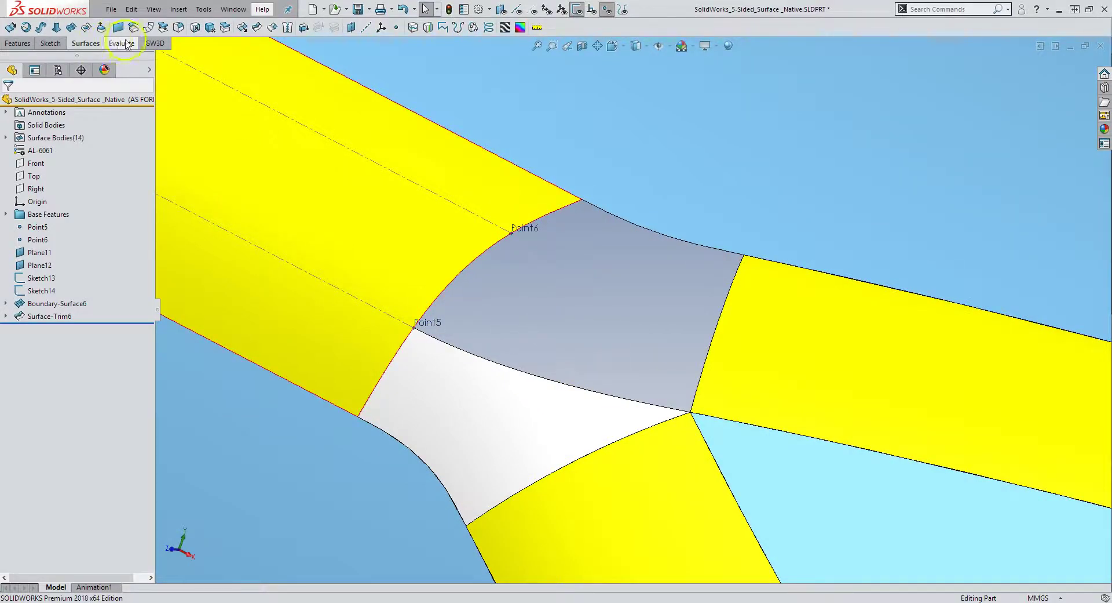
pyautogui.click(178, 9)
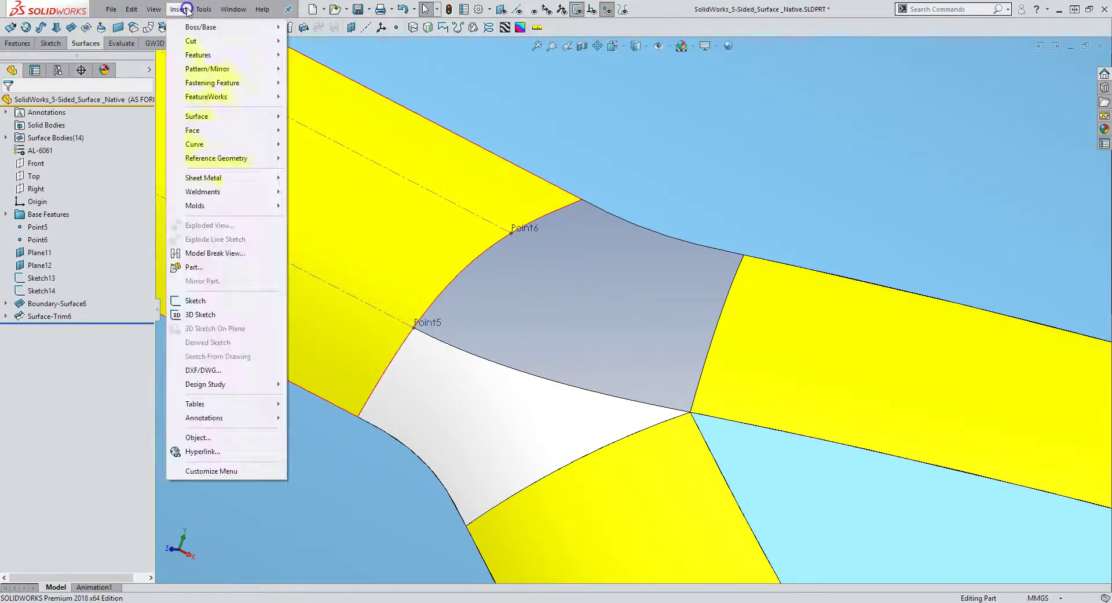
pyautogui.click(202, 316)
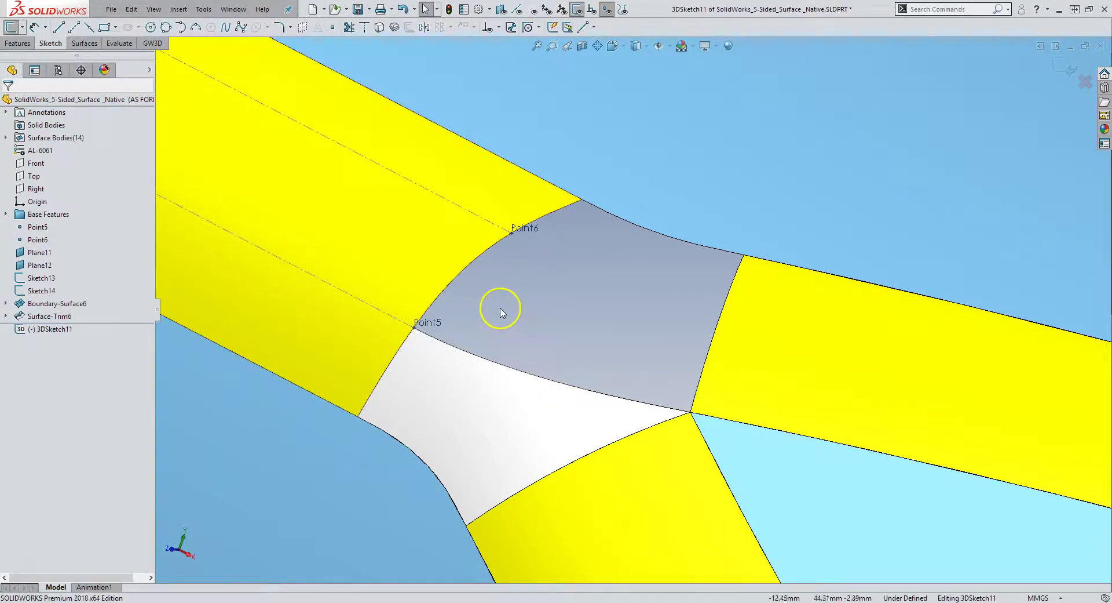
pyautogui.click(472, 258)
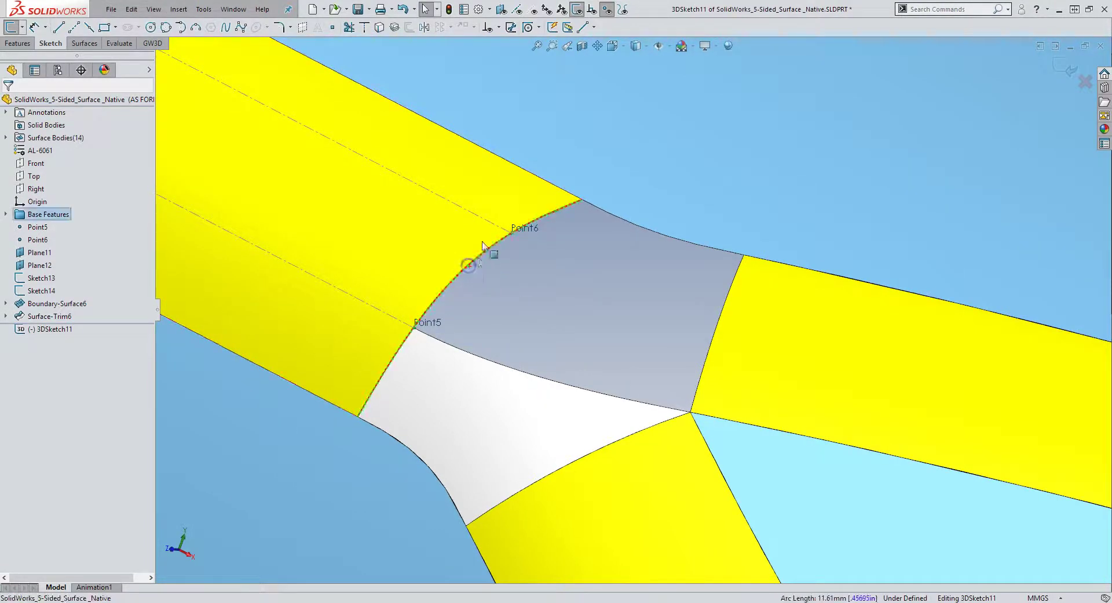
pyautogui.click(378, 28)
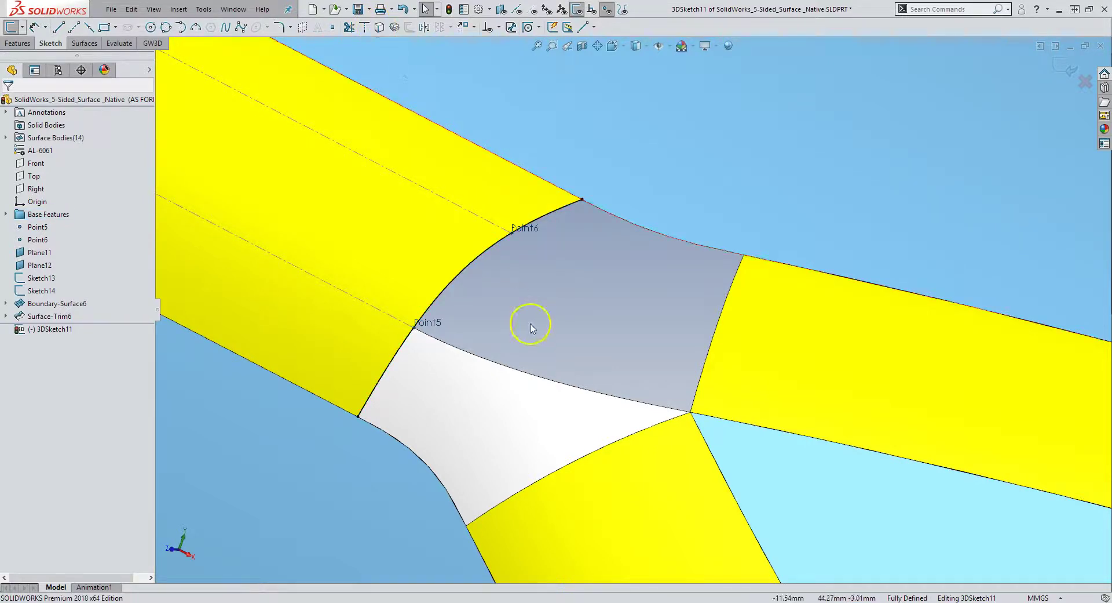
pyautogui.click(358, 416)
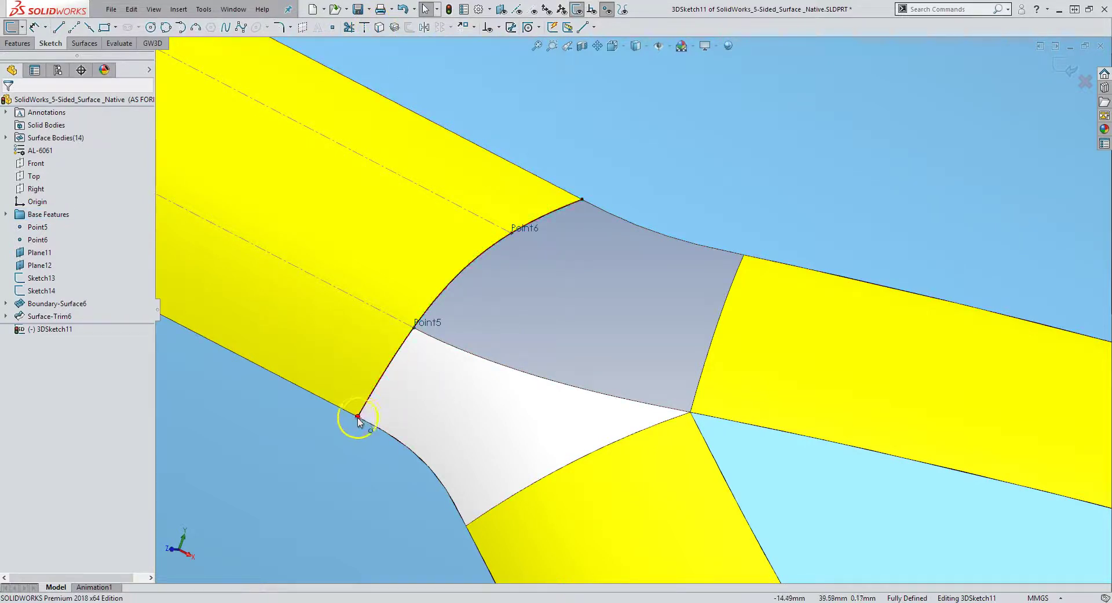
pyautogui.click(422, 337)
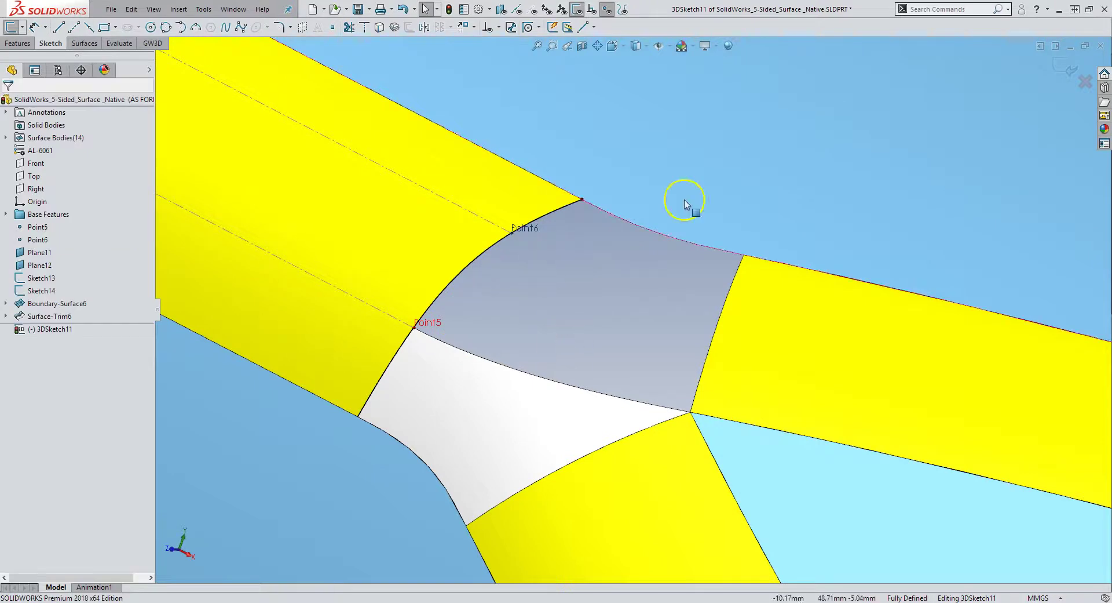
pyautogui.click(1068, 69)
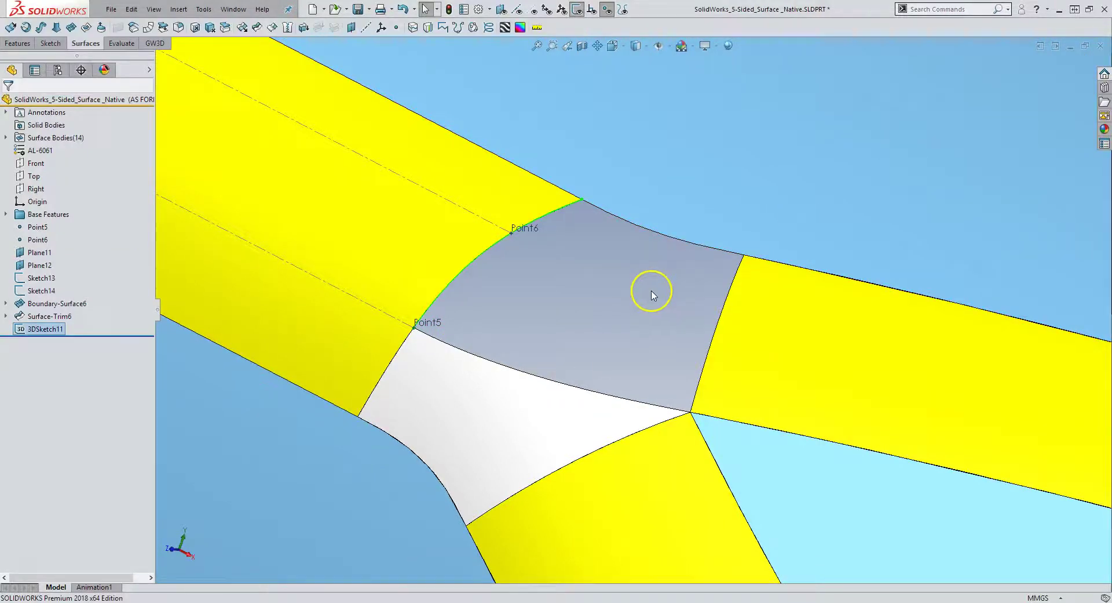
# Step: Start a boundary surface with the shortened 3D sketch curve and the opposite yellow face's end edge as Direction 1 curves
pyautogui.moveTo(542, 301); pyautogui.dragTo(556, 329, button='middle')
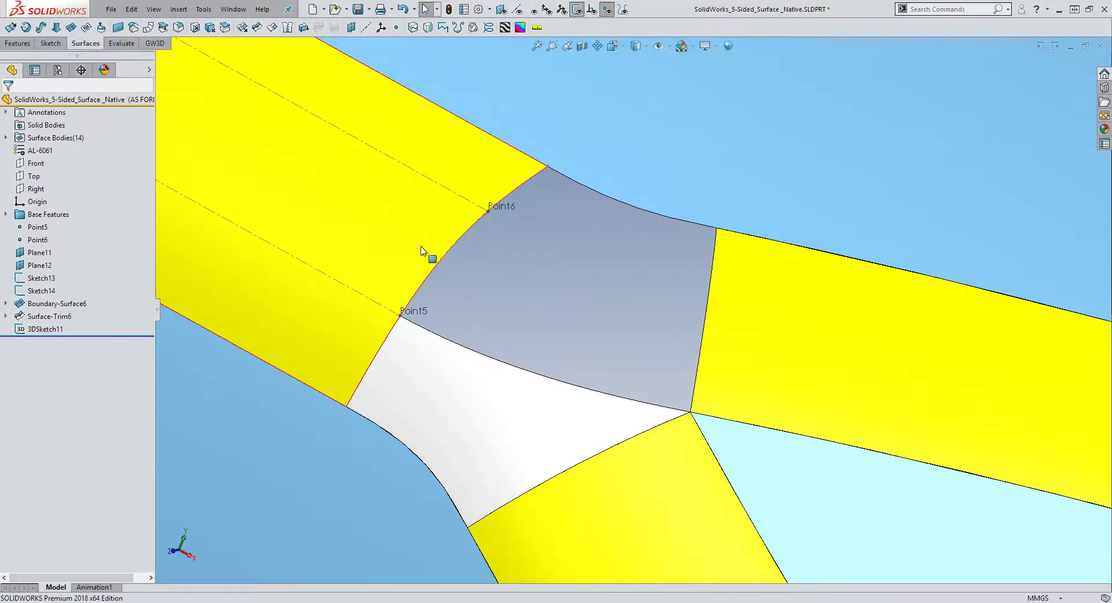
pyautogui.scroll(3, 641, 315)
pyautogui.moveTo(641, 315); pyautogui.dragTo(606, 305, button='middle')
pyautogui.scroll(-2, 614, 307)
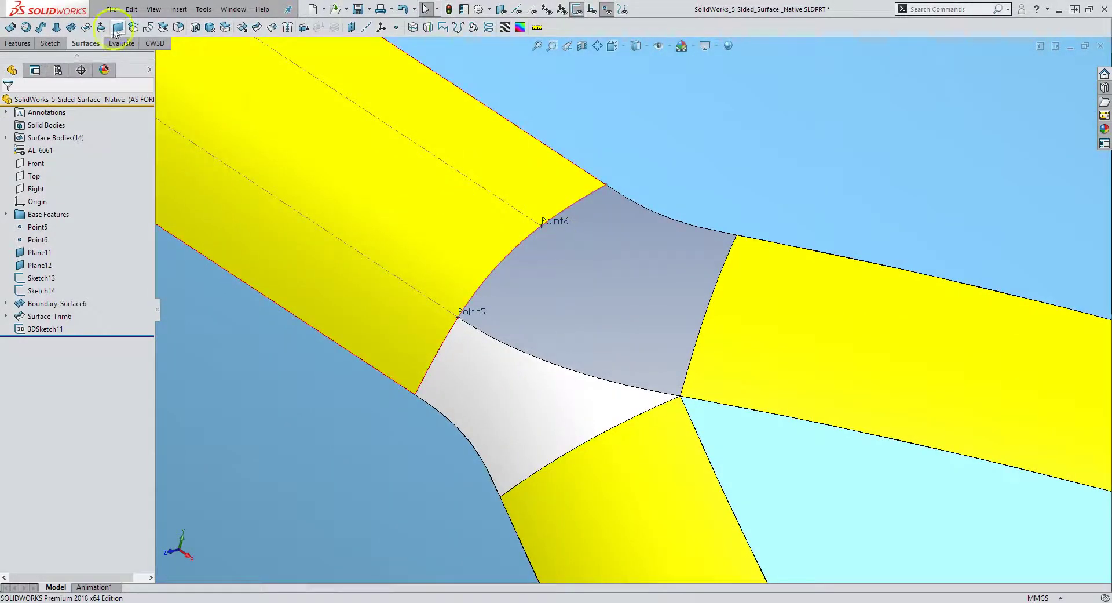
pyautogui.click(70, 28)
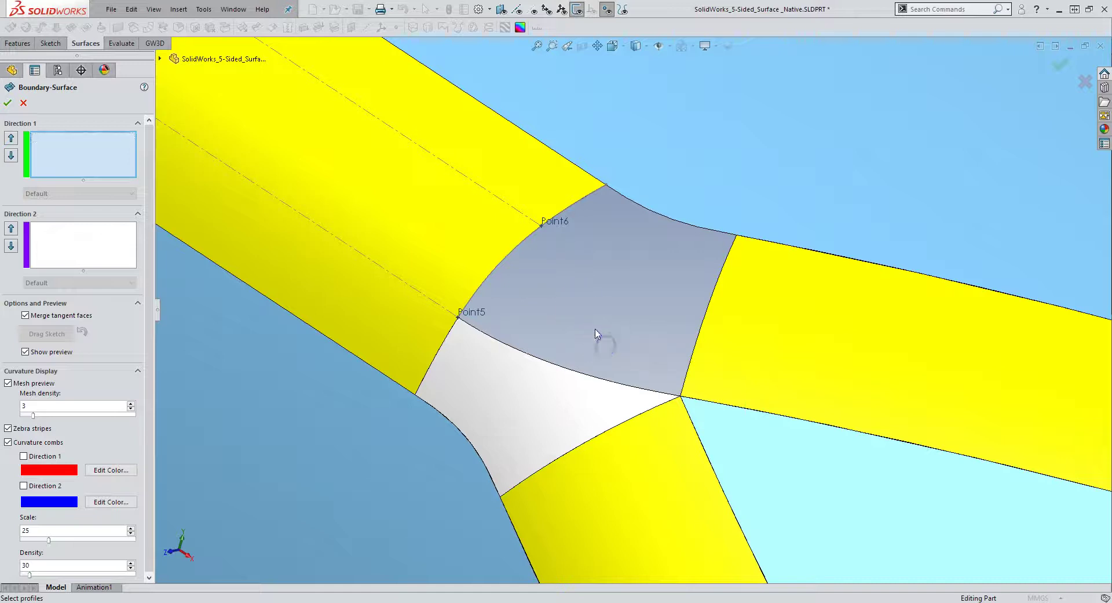
pyautogui.click(502, 264)
pyautogui.click(691, 362)
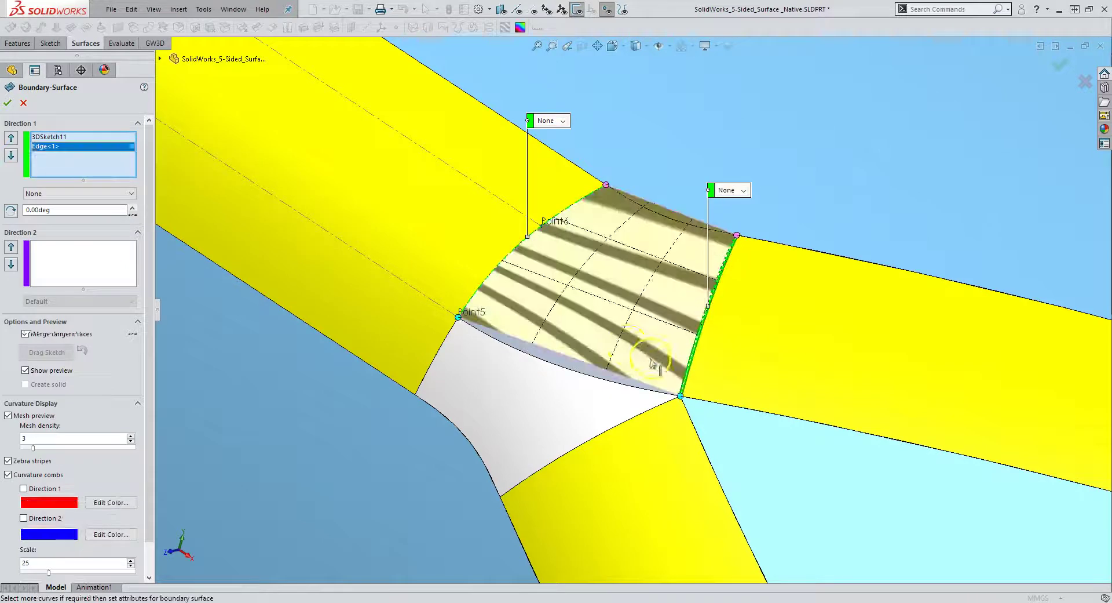
# Step: Add the trimmed surface edge and the upper gap edge as Direction 2 curves and create the surface with all conditions at None
pyautogui.click(82, 270)
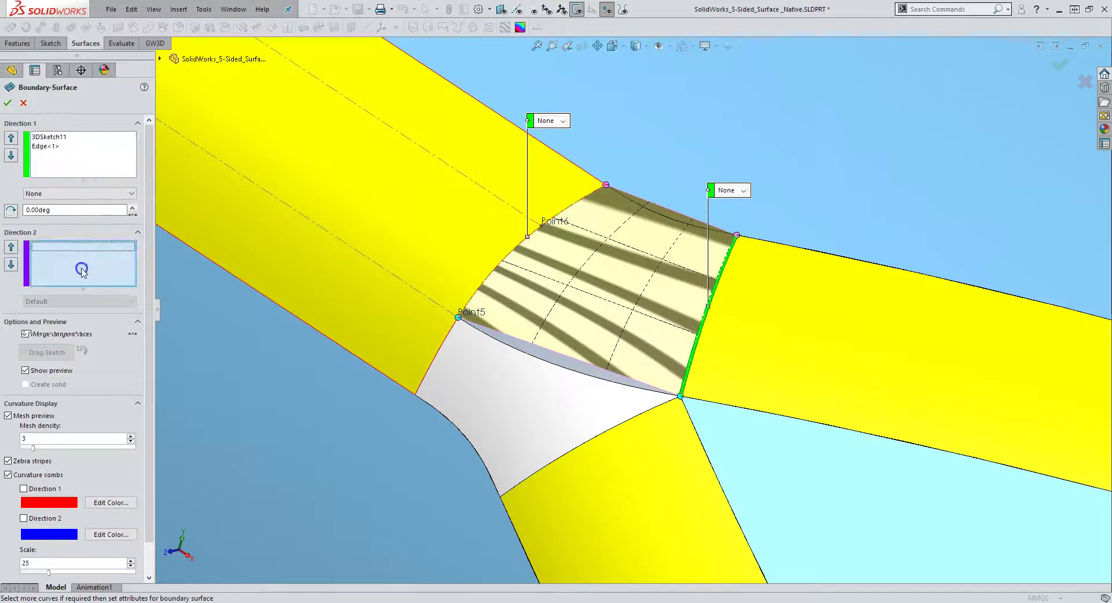
pyautogui.click(516, 352)
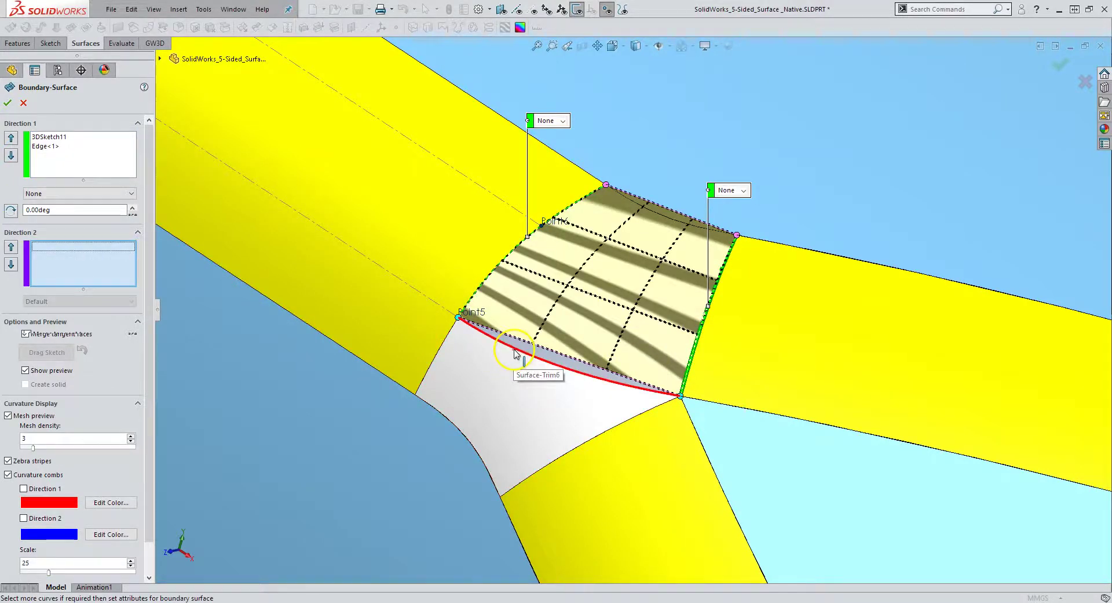
pyautogui.click(639, 212)
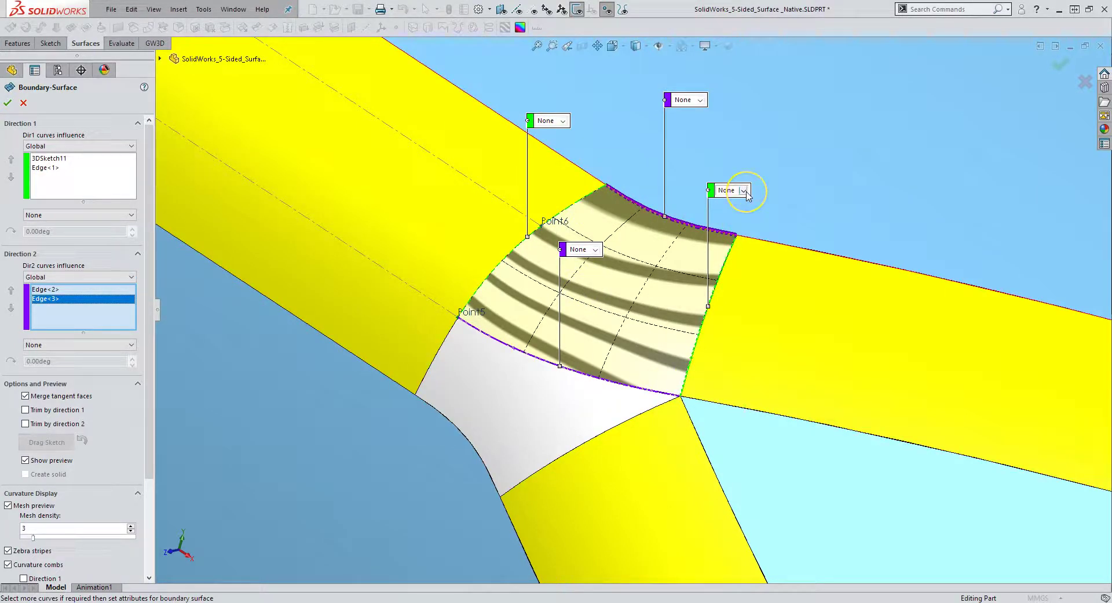
pyautogui.click(653, 259)
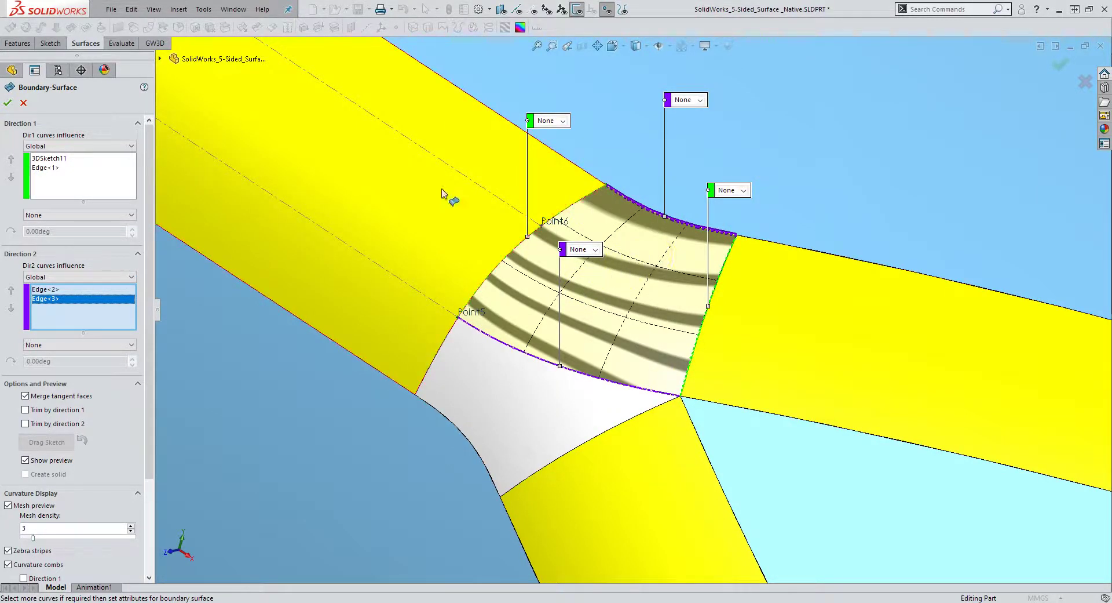
pyautogui.click(1061, 64)
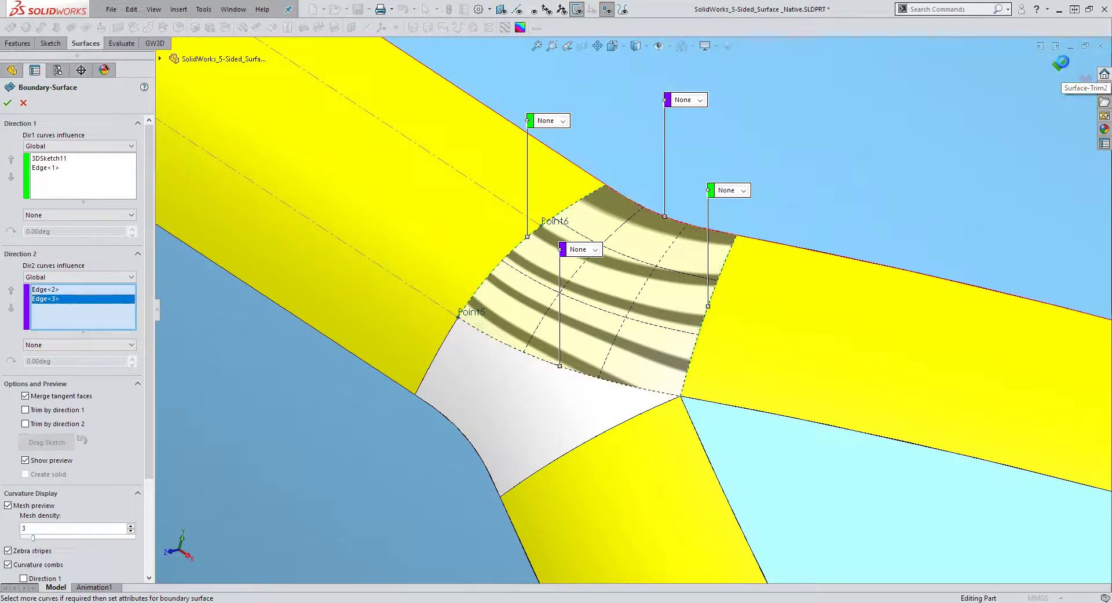
# Step: Check the continuity of the second boundary surface with its neighbours using zebra stripes, and turn the display off
pyautogui.click(556, 294)
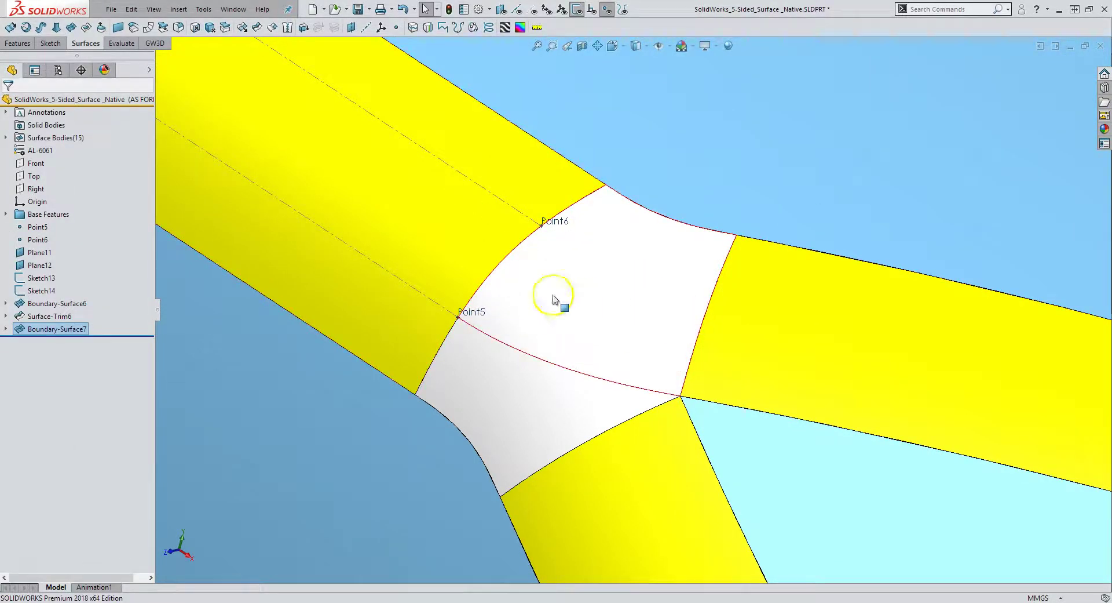
pyautogui.click(700, 313)
pyautogui.click(505, 28)
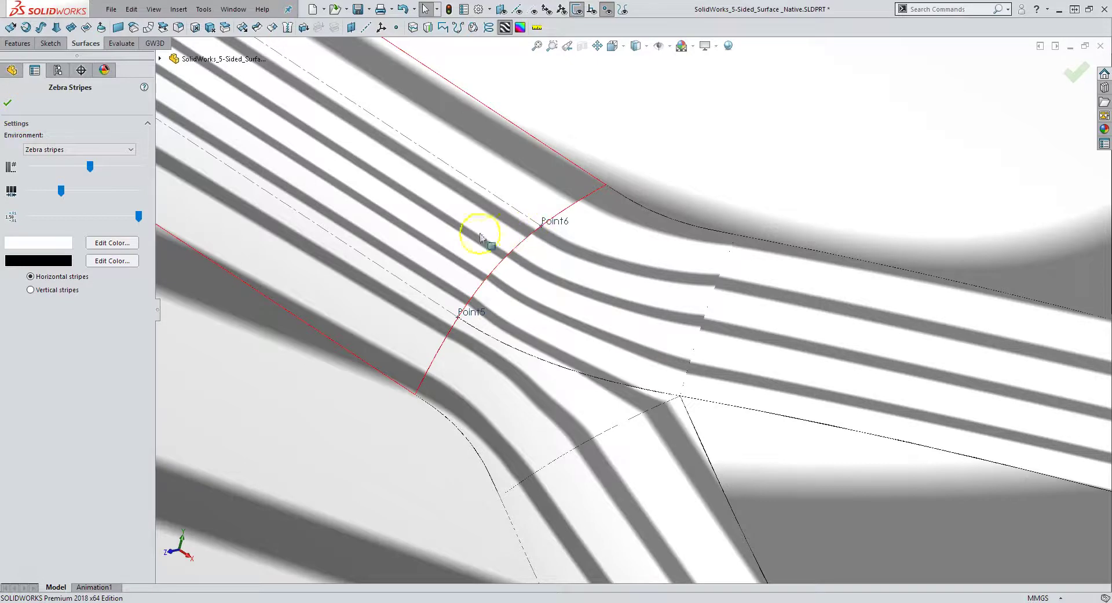
pyautogui.click(9, 105)
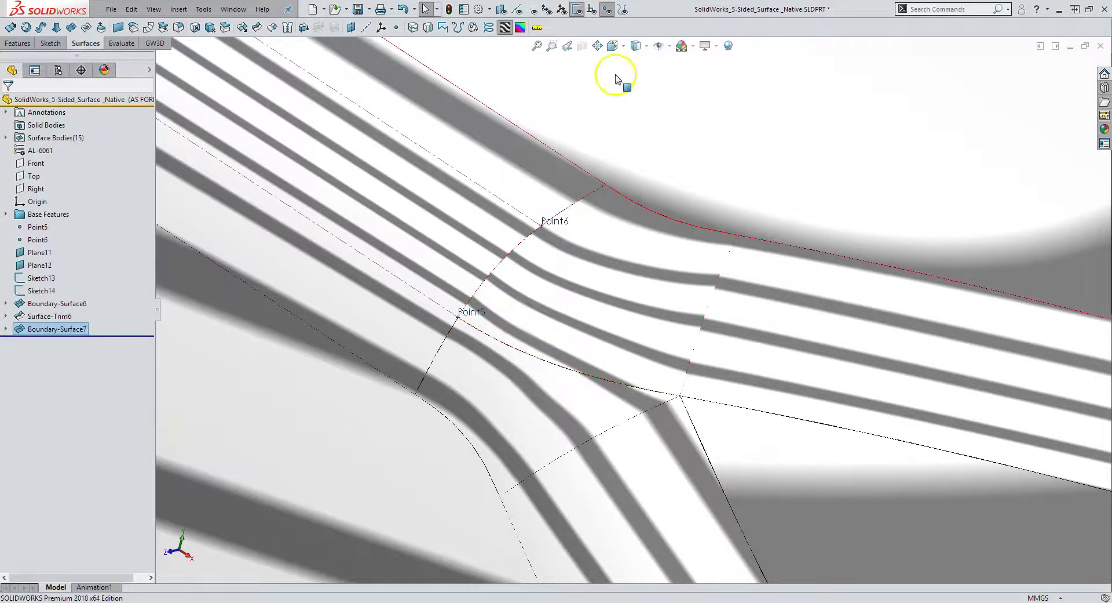
pyautogui.click(501, 29)
# Step: Edit the second boundary surface to use Tangency To Face on both Direction 1 and both Direction 2 curves
pyautogui.click(584, 310)
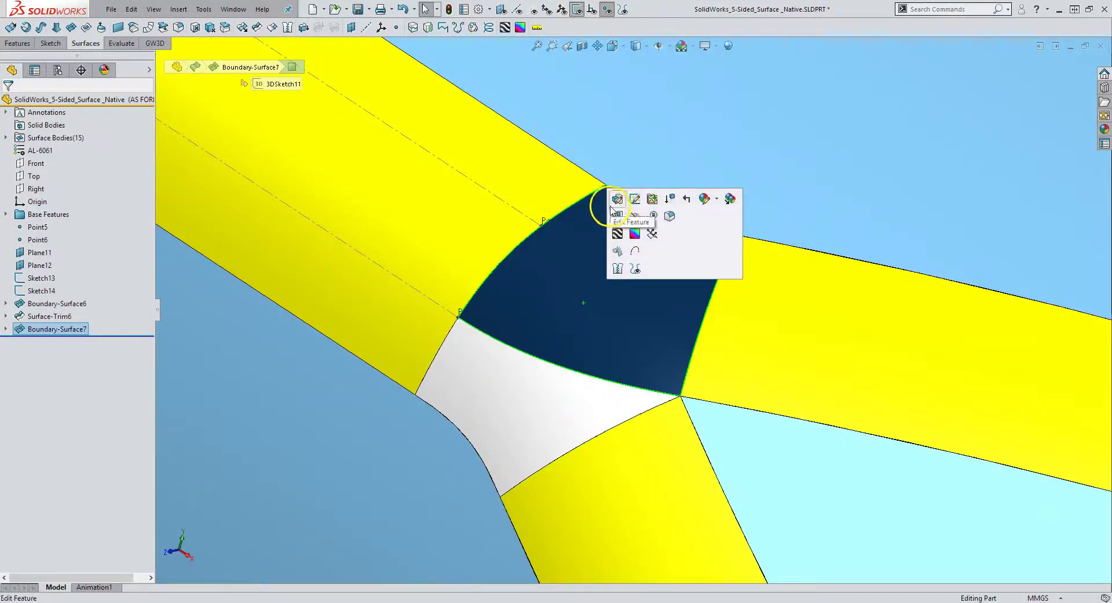
pyautogui.doubleClick(587, 274)
pyautogui.click(595, 249)
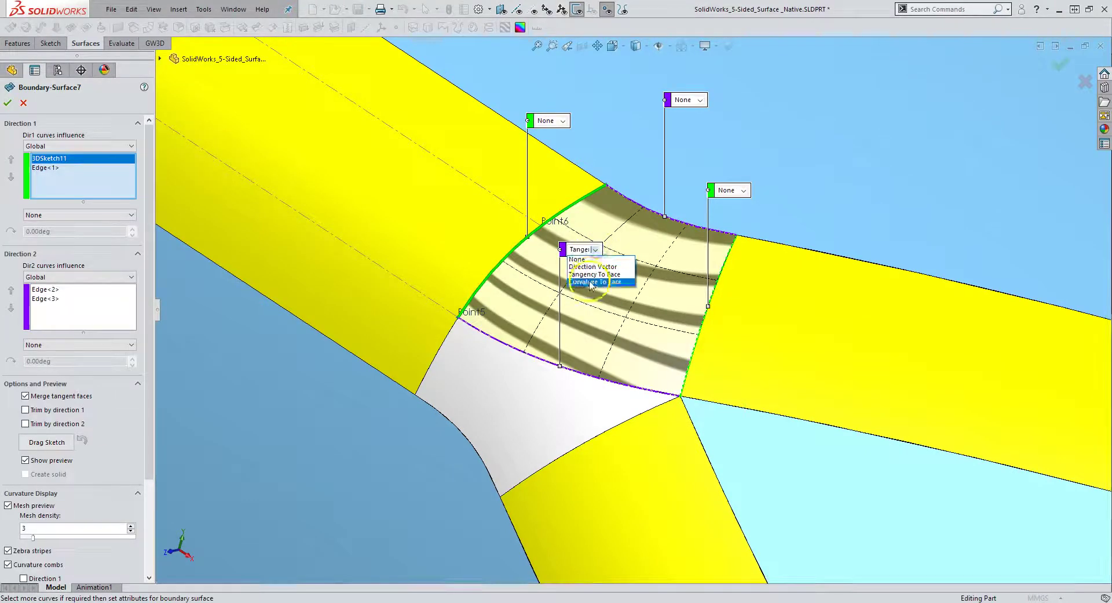
pyautogui.click(590, 275)
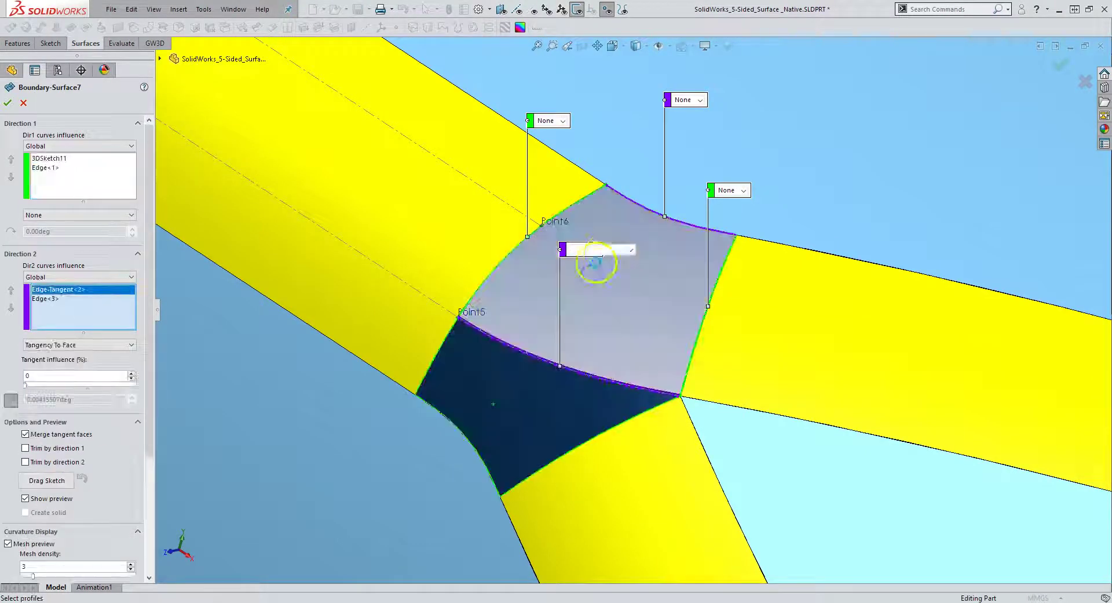
pyautogui.click(684, 100)
pyautogui.click(700, 124)
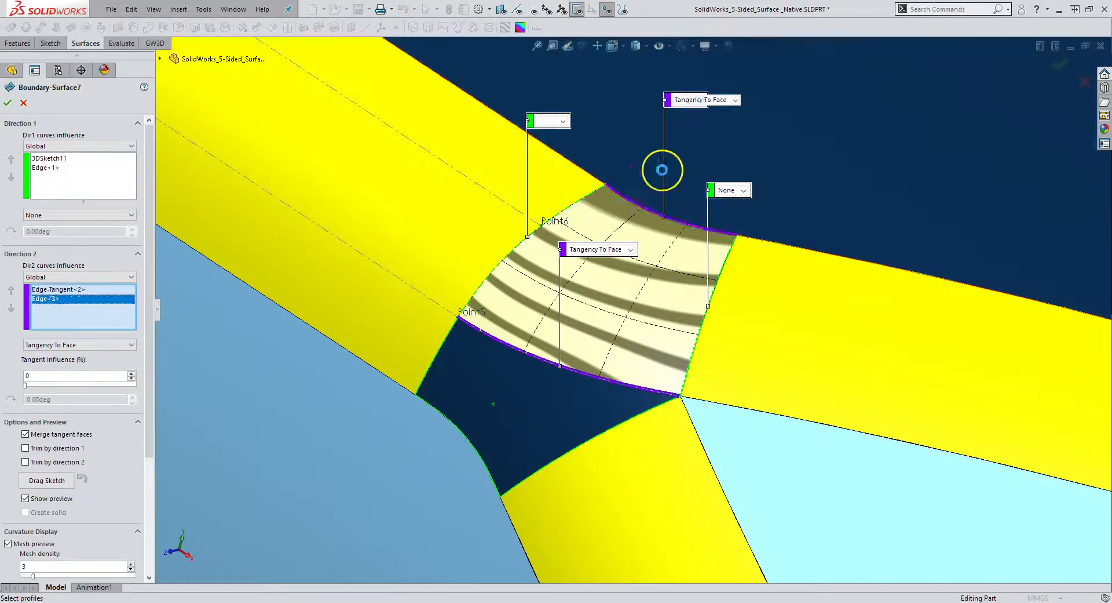
pyautogui.click(730, 190)
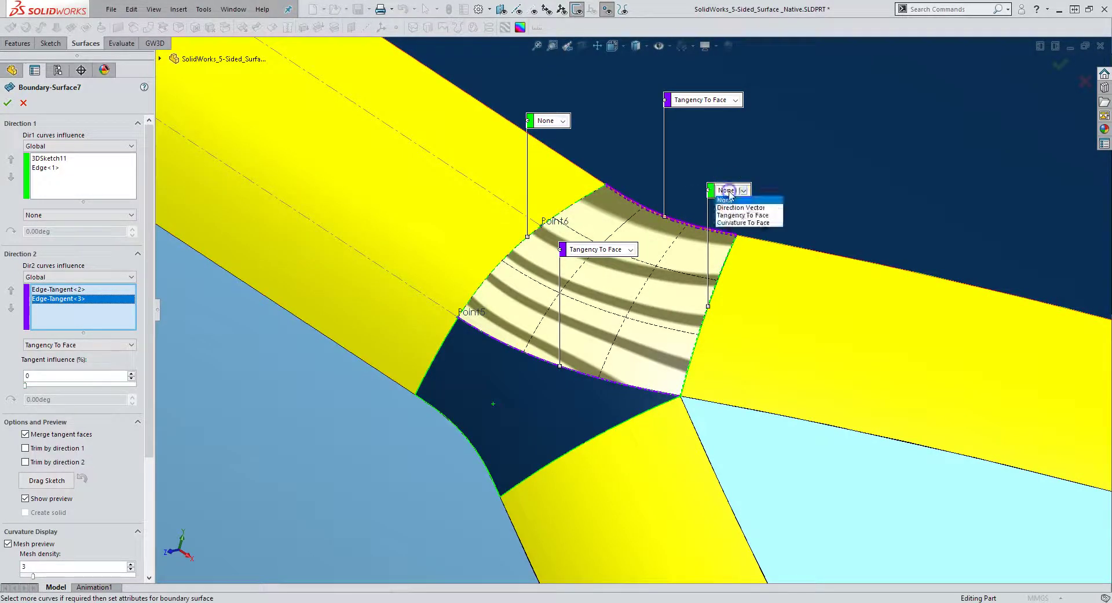
pyautogui.click(737, 216)
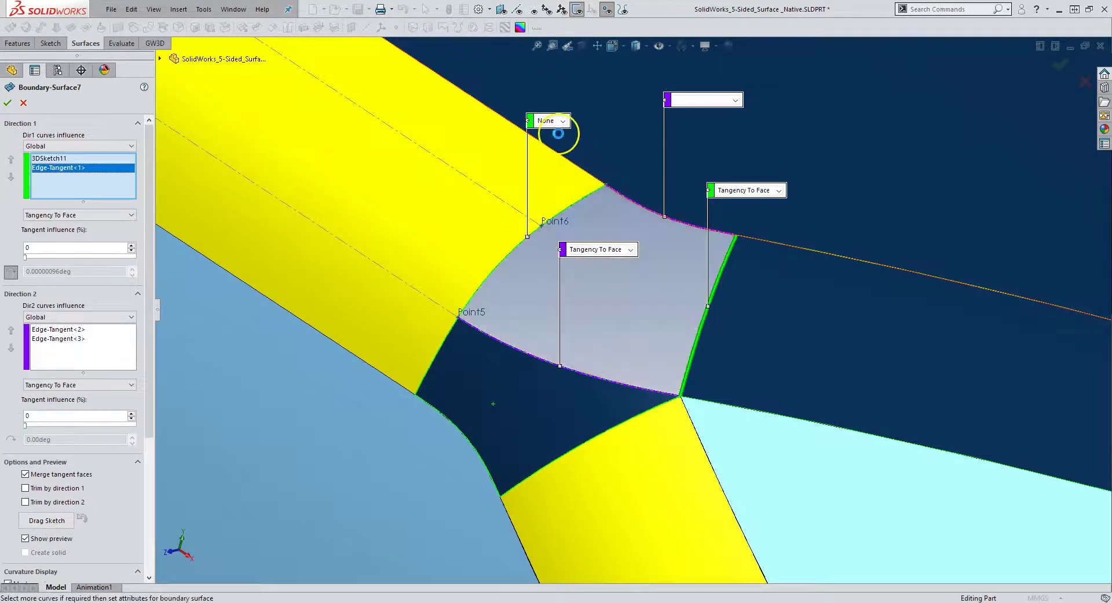
pyautogui.click(563, 121)
pyautogui.click(553, 146)
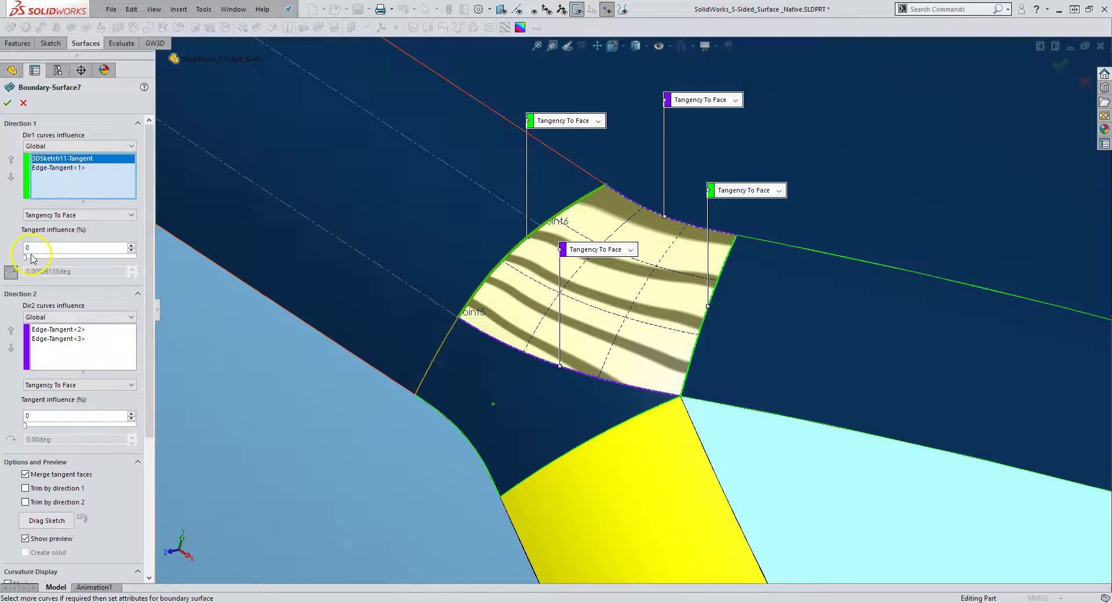
# Step: Set the second boundary surface's Direction 1 tangent influence to 50% and accept the edit
pyautogui.click(72, 255)
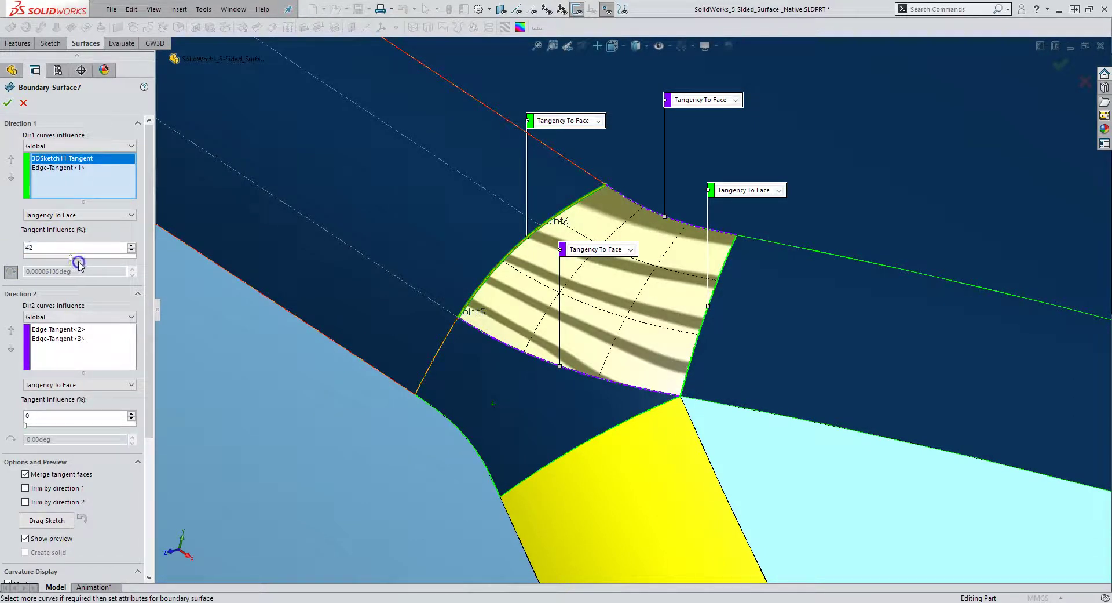
pyautogui.click(131, 244)
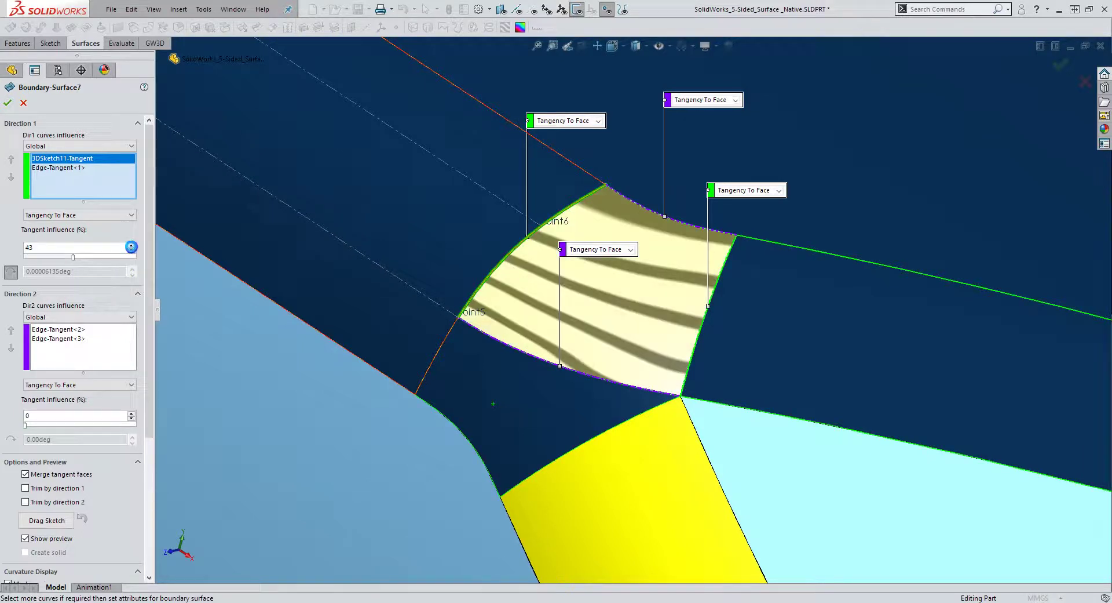
pyautogui.click(131, 245)
pyautogui.click(130, 244)
pyautogui.click(131, 245)
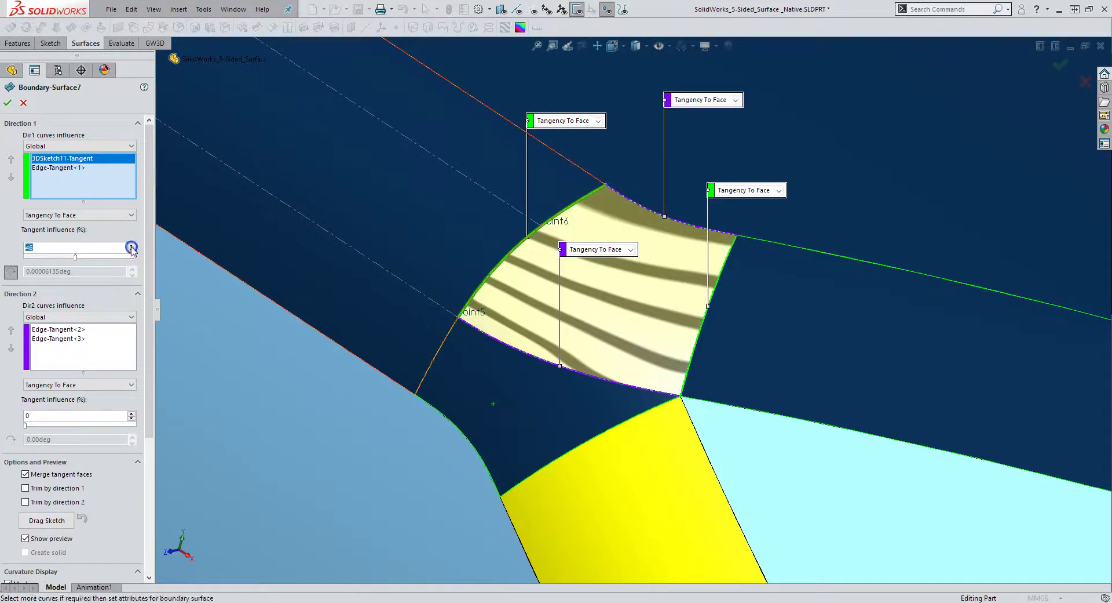
pyautogui.click(131, 245)
pyautogui.click(131, 245)
pyautogui.click(131, 244)
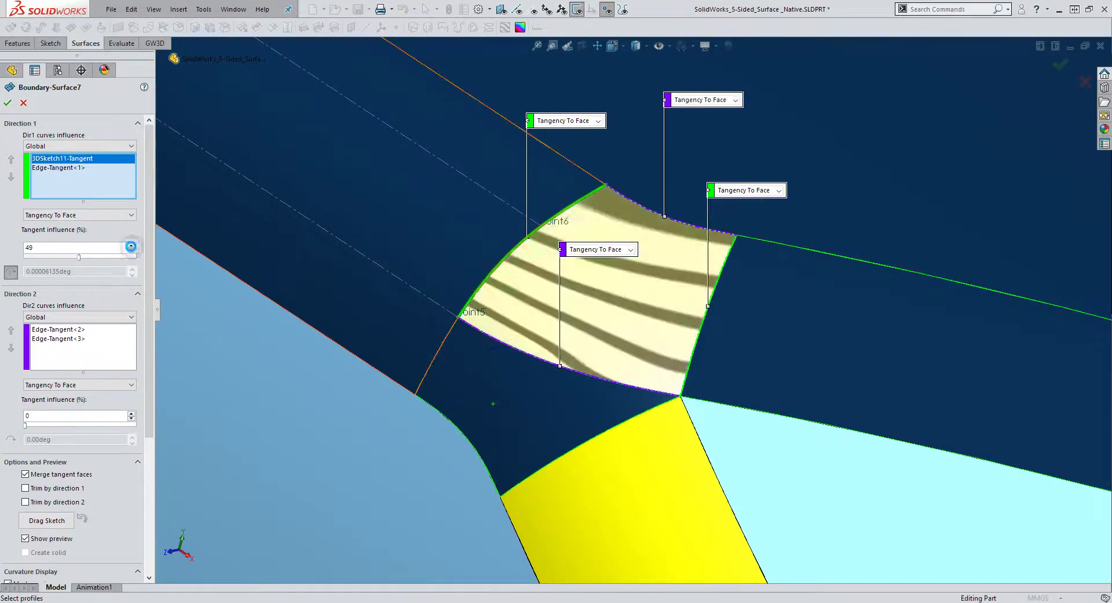
pyautogui.click(131, 244)
pyautogui.click(131, 245)
pyautogui.click(131, 245)
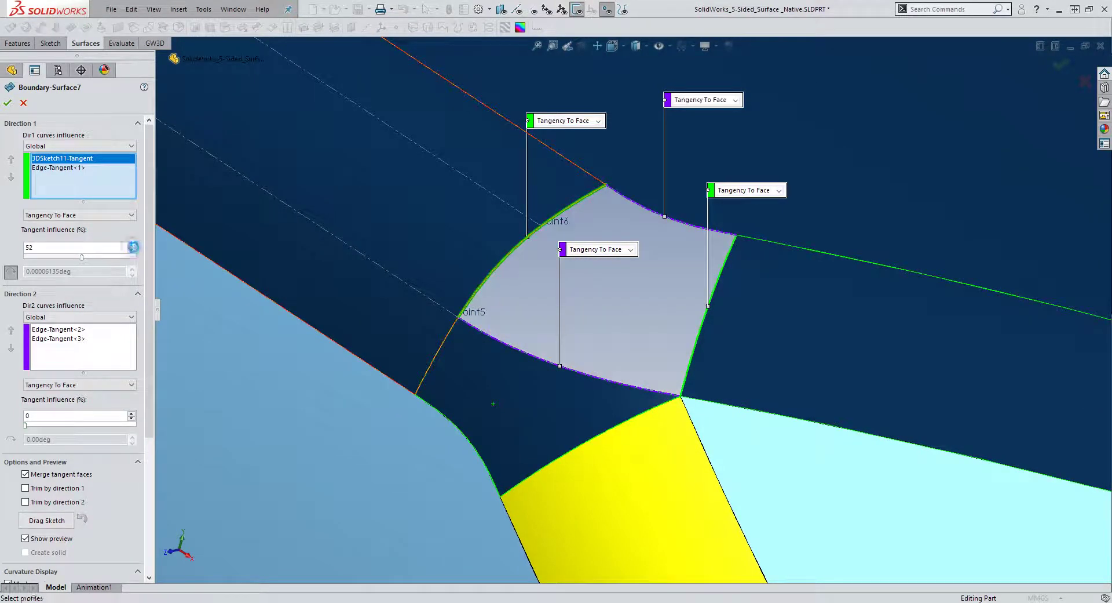
pyautogui.click(132, 250)
pyautogui.click(132, 250)
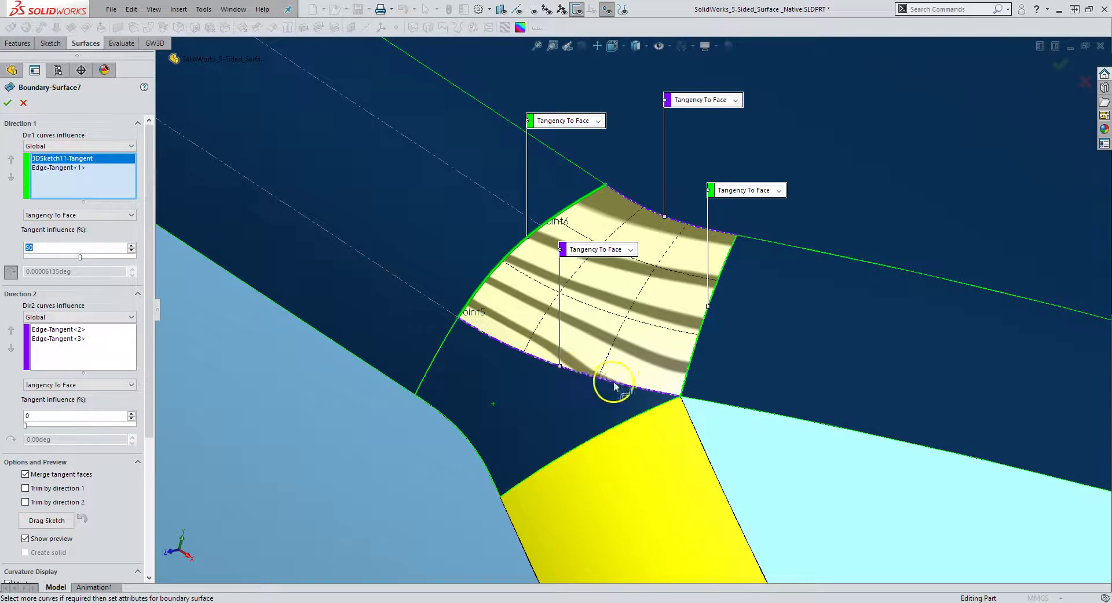
pyautogui.click(7, 104)
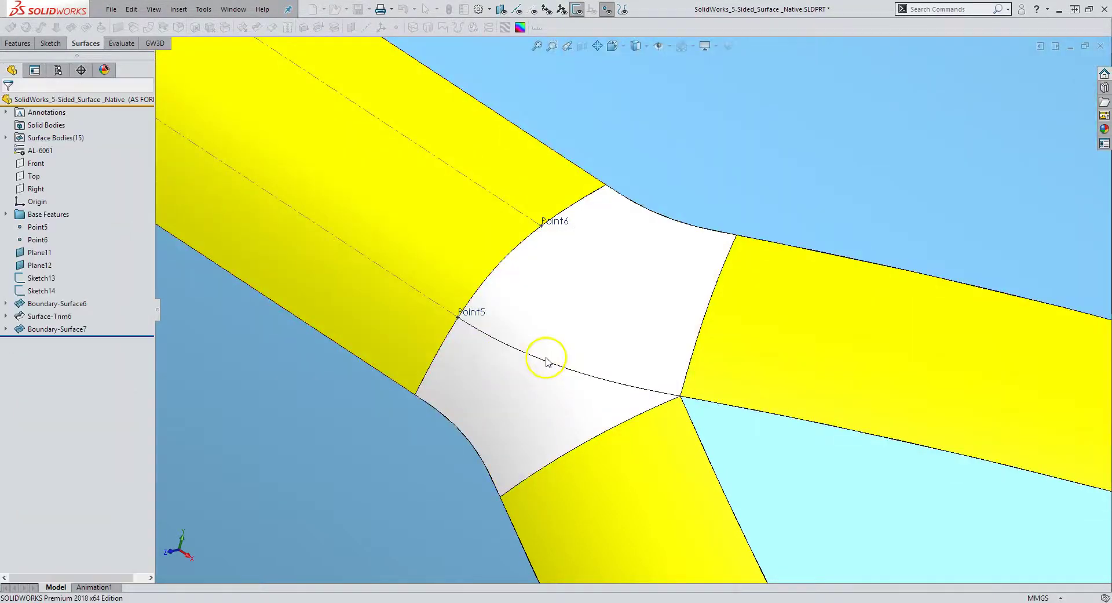
# Step: Check the flow across the two boundary surfaces and their neighbours with zebra stripes, and turn the display off
pyautogui.click(561, 362)
pyautogui.click(504, 29)
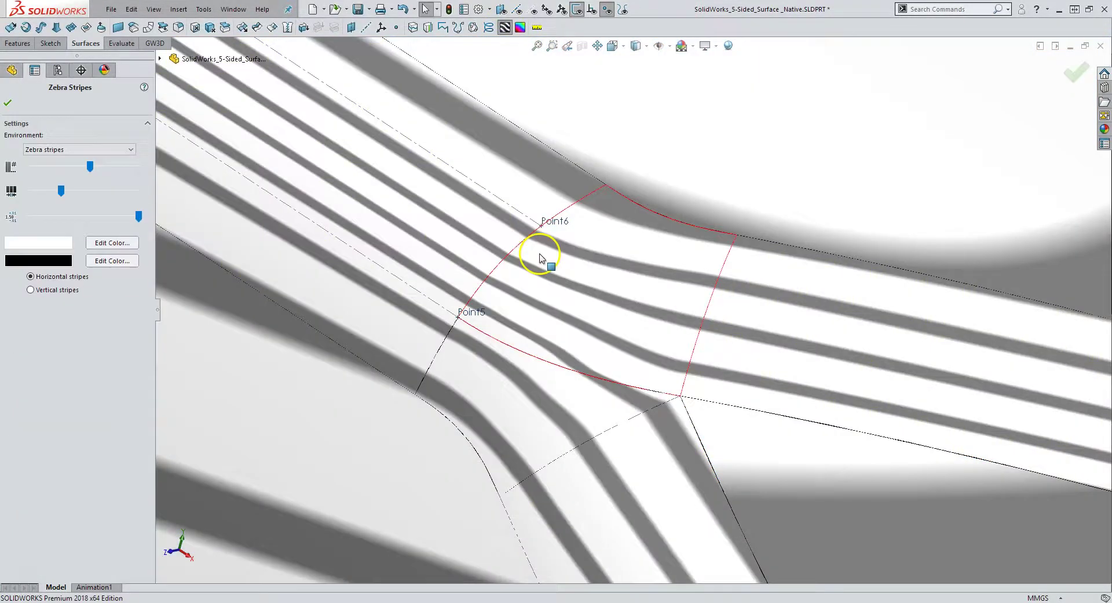
pyautogui.moveTo(542, 253); pyautogui.dragTo(640, 258, button='middle')
pyautogui.press('Return')
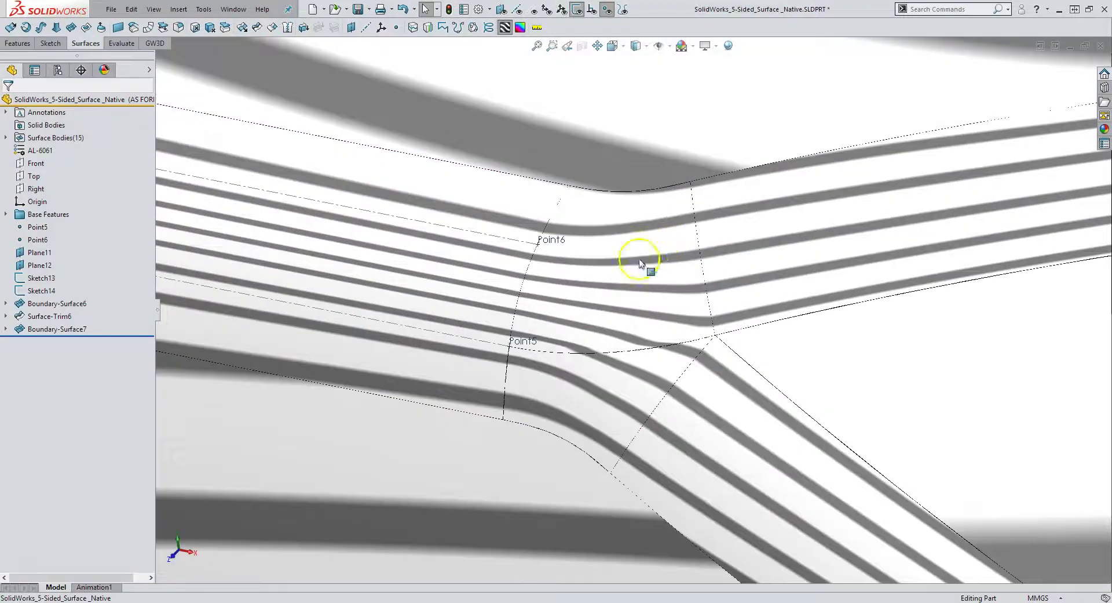
pyautogui.scroll(-3, 651, 288)
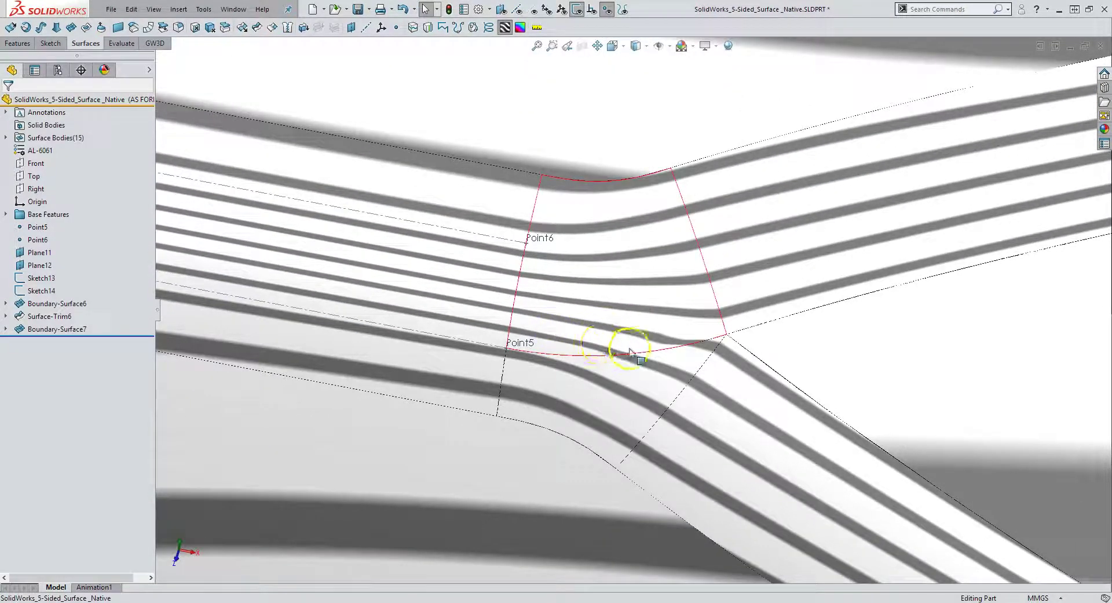
pyautogui.moveTo(576, 333); pyautogui.dragTo(493, 64, button='middle')
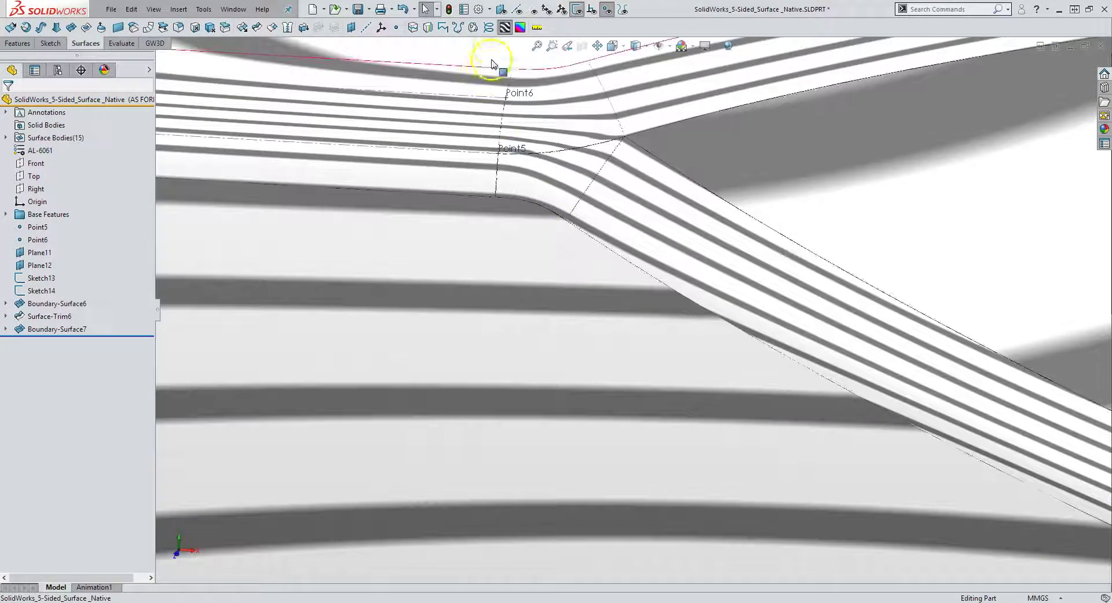
pyautogui.click(505, 28)
# Step: Hide the two construction line sketches, Sketch13 and Sketch14, and turn off the display of the reference points
pyautogui.scroll(3, 551, 232)
pyautogui.scroll(-3, 605, 235)
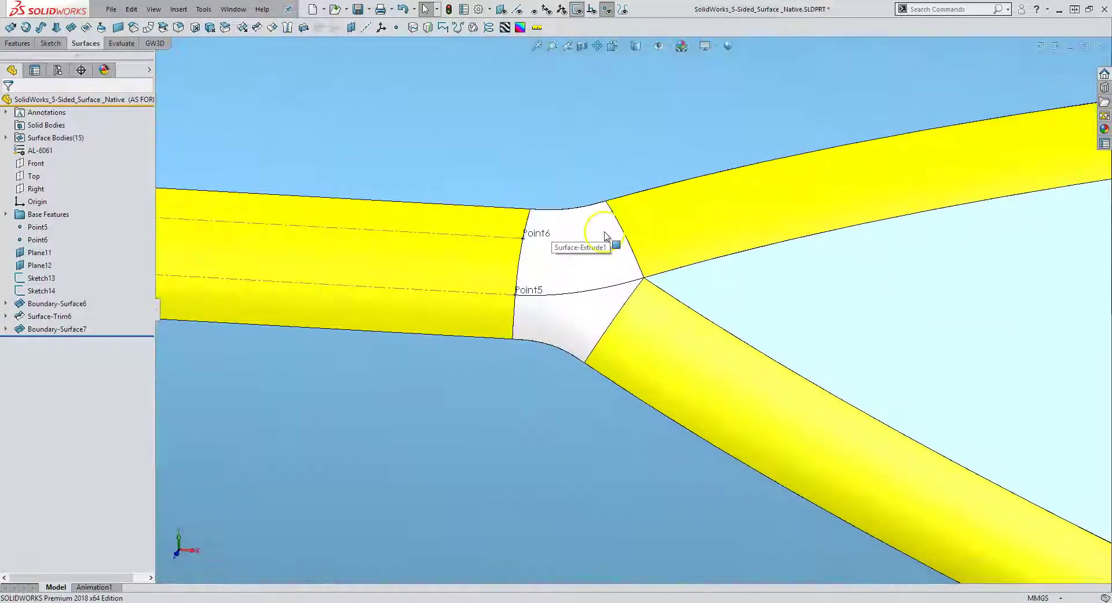
pyautogui.click(485, 238)
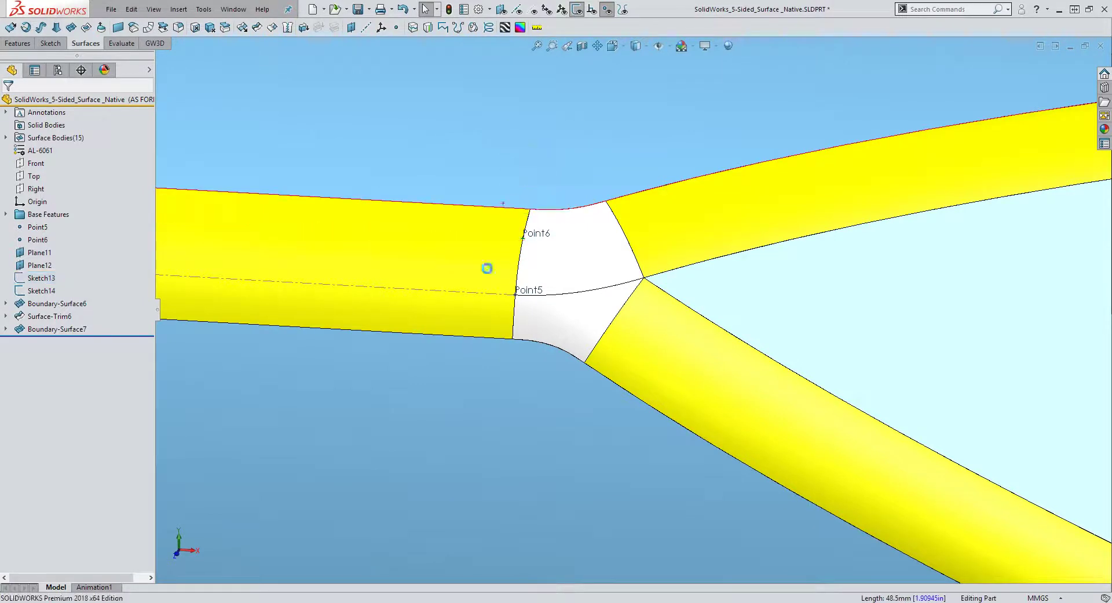
pyautogui.click(485, 294)
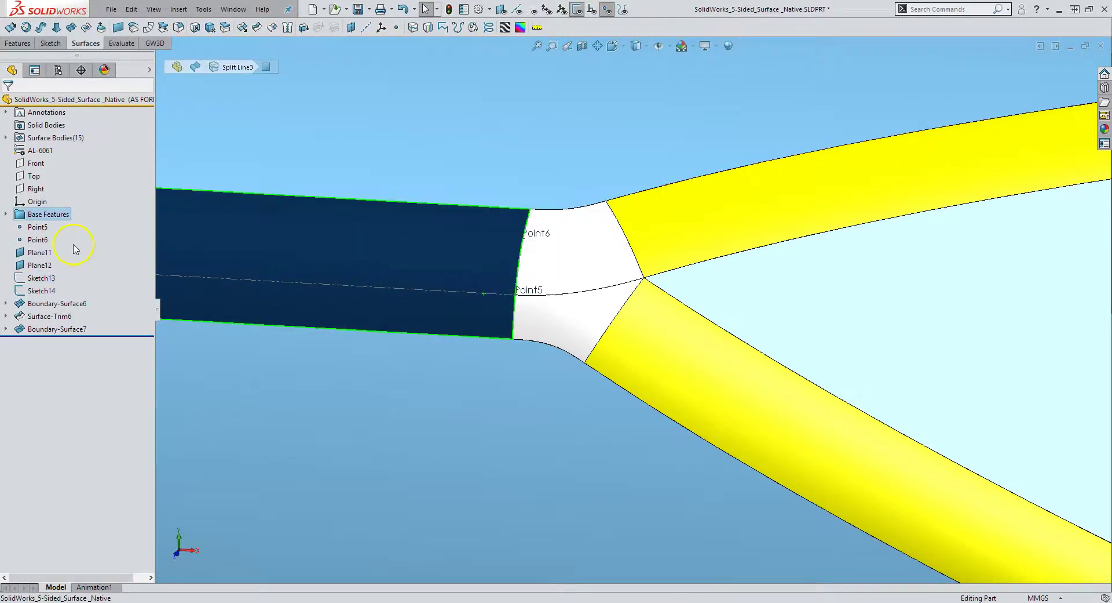
pyautogui.click(418, 287)
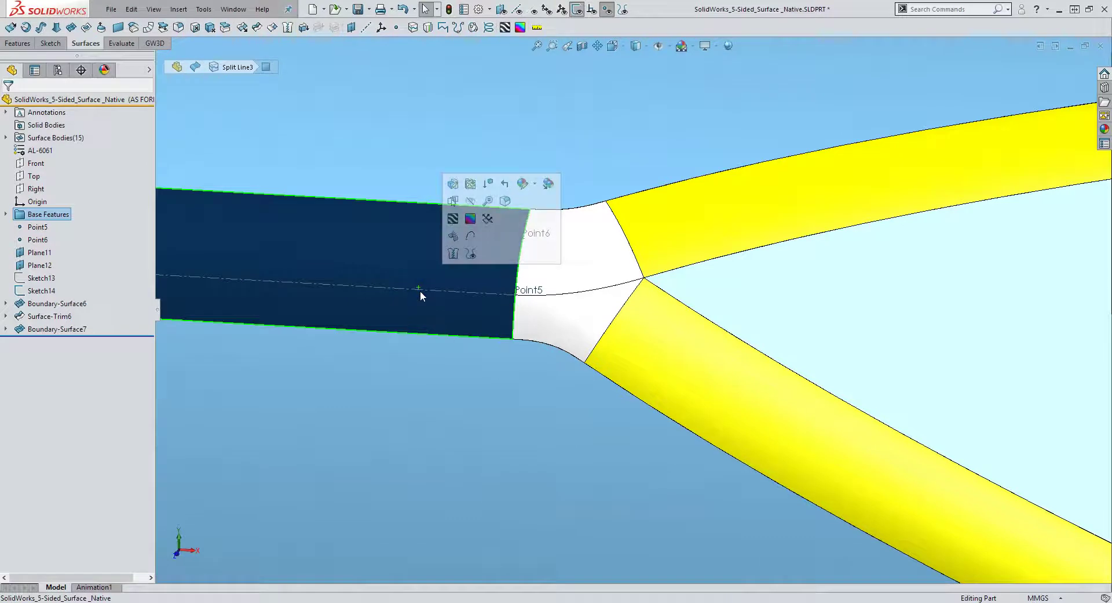
pyautogui.press('f')
pyautogui.press('Escape')
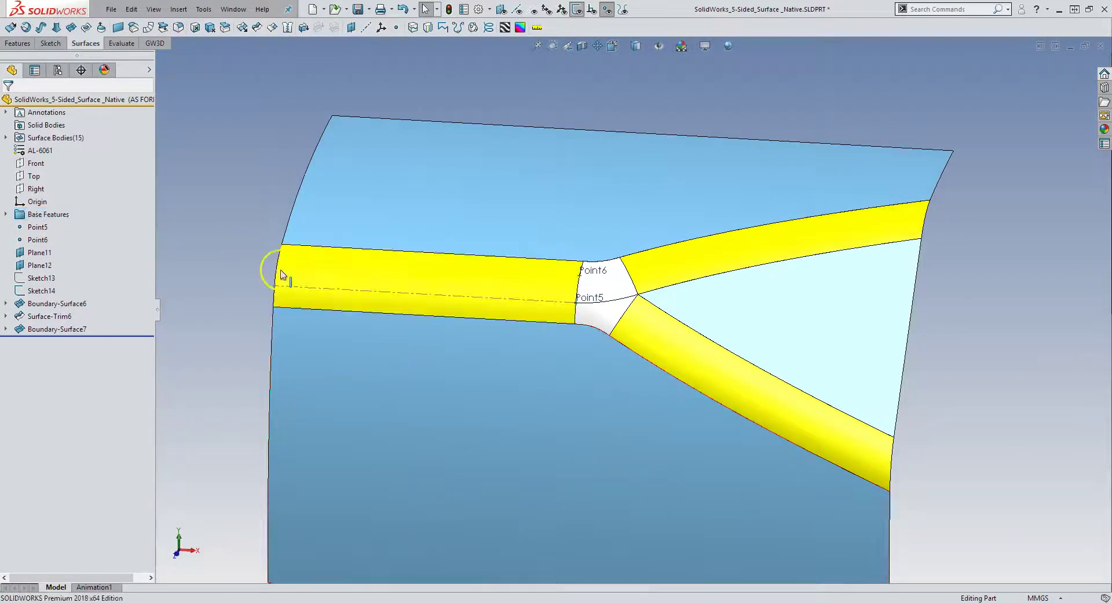
pyautogui.click(308, 291)
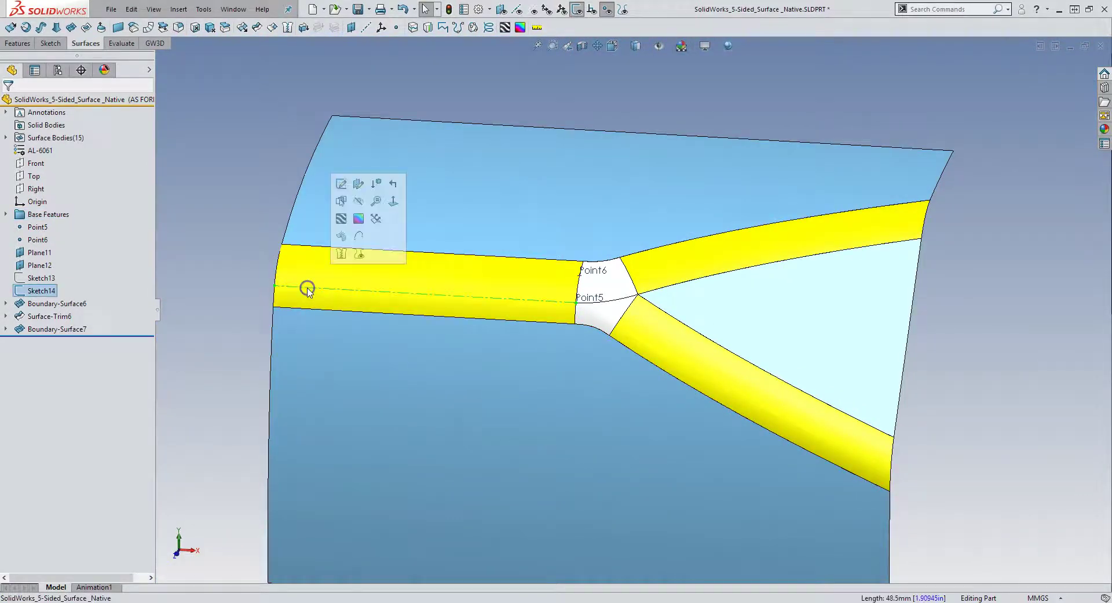
pyautogui.click(215, 206)
pyautogui.click(600, 10)
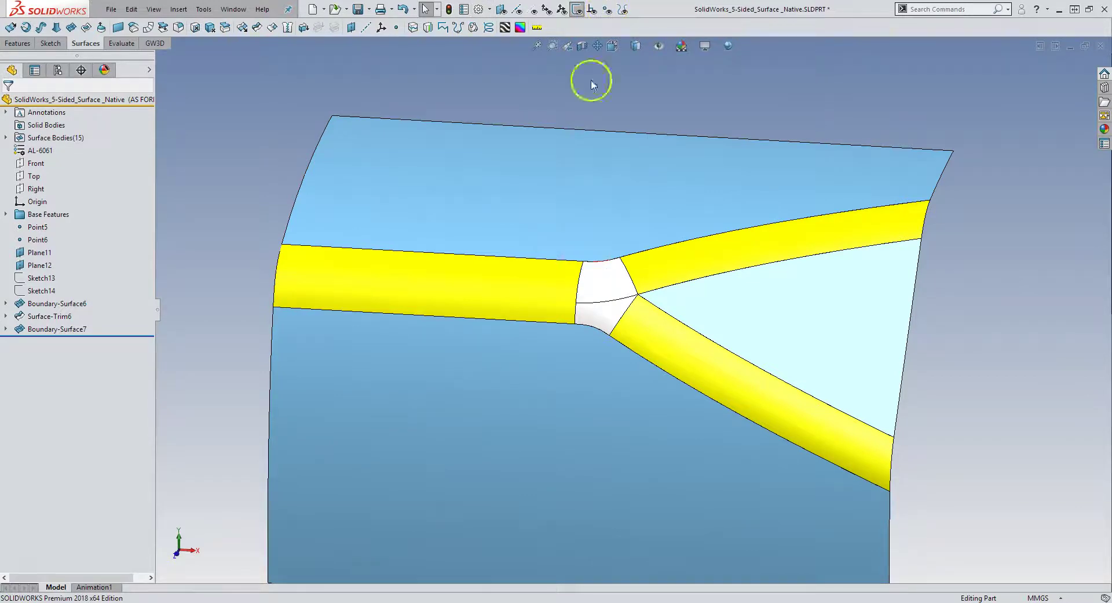
# Step: Inspect the NURBS data and control mesh of the upper boundary surface, and close the report
pyautogui.scroll(-2, 638, 231)
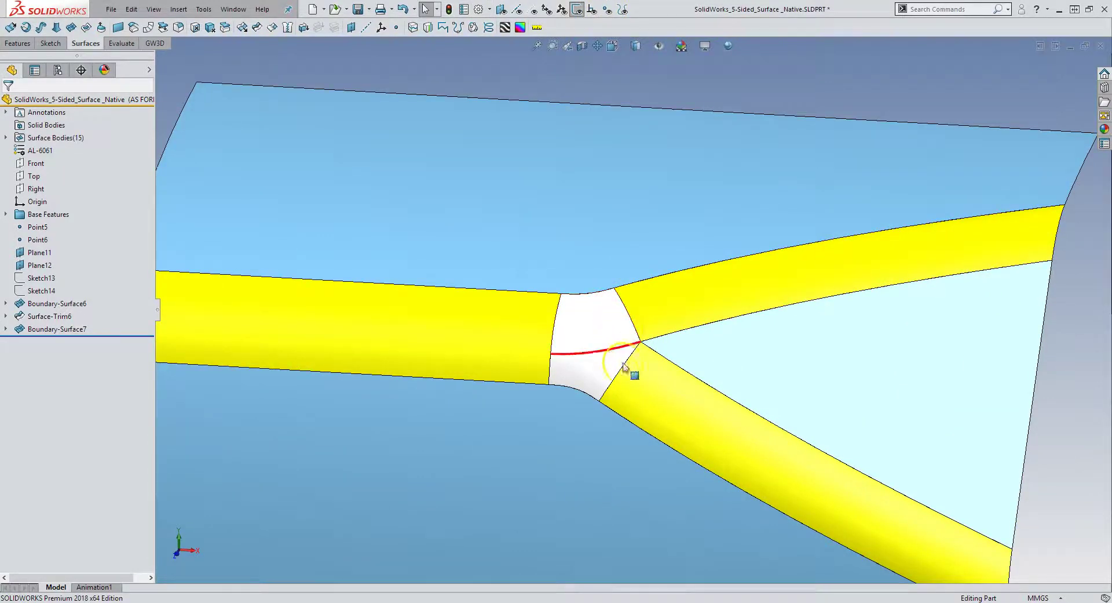
pyautogui.click(559, 362)
pyautogui.scroll(3, 617, 376)
pyautogui.scroll(-5, 621, 385)
pyautogui.moveTo(633, 327)
pyautogui.mouseDown(button='middle')
pyautogui.moveTo(571, 323)
pyautogui.moveTo(601, 347)
pyautogui.moveTo(598, 332)
pyautogui.moveTo(610, 334)
pyautogui.mouseUp(button='middle')
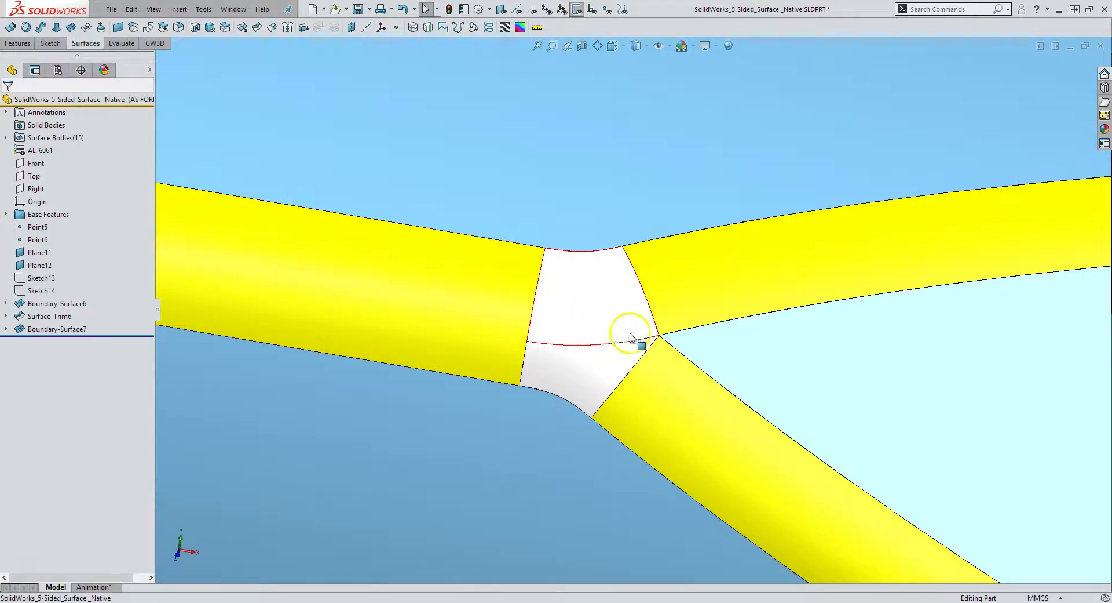
pyautogui.click(603, 317)
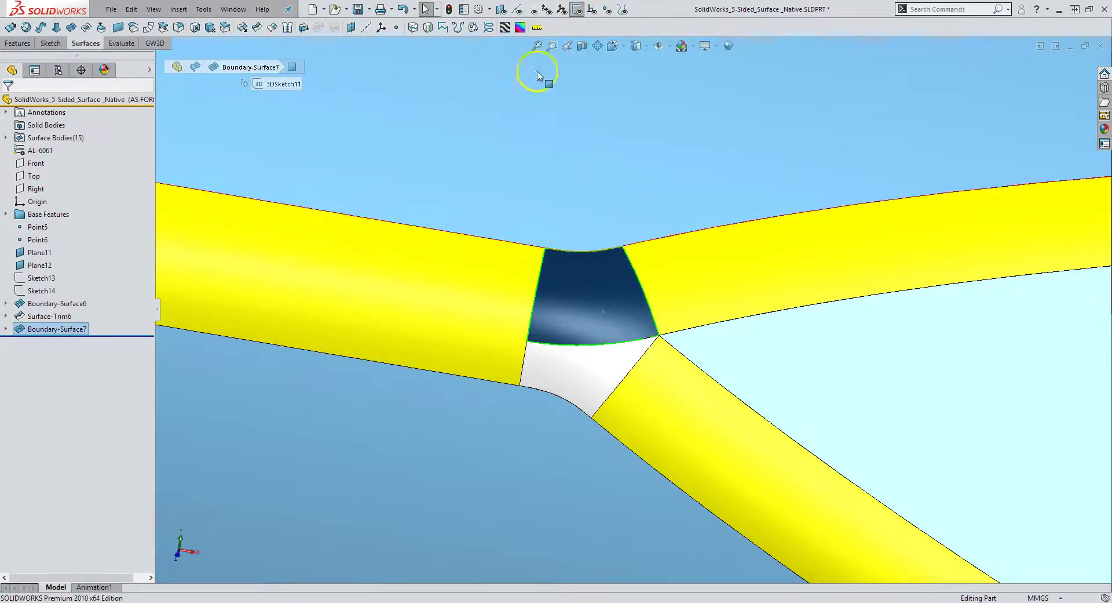
pyautogui.click(537, 27)
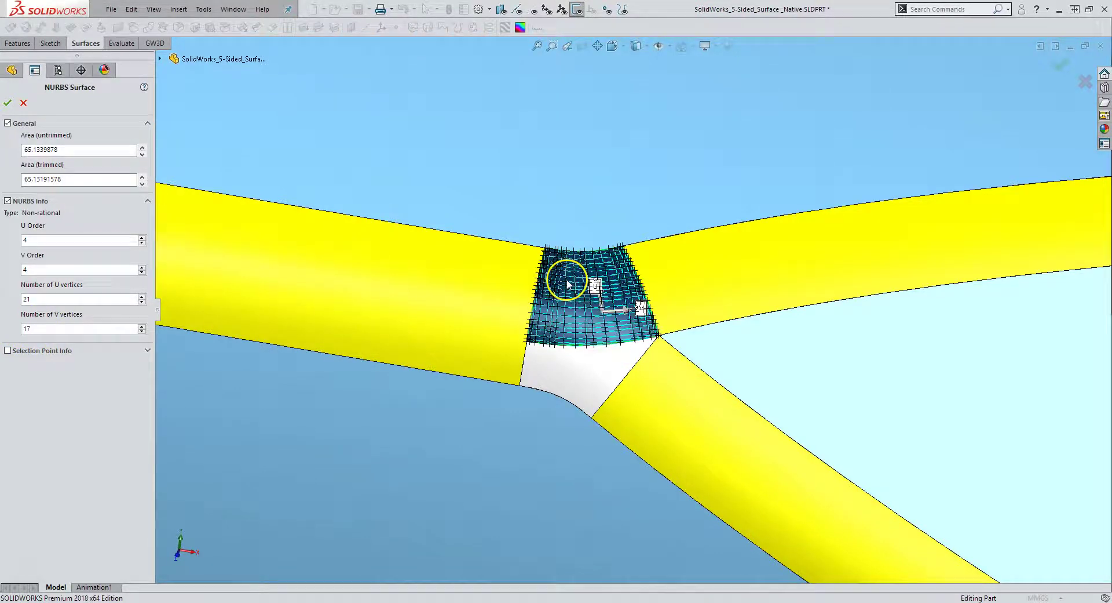
pyautogui.moveTo(567, 316); pyautogui.dragTo(525, 287, button='middle')
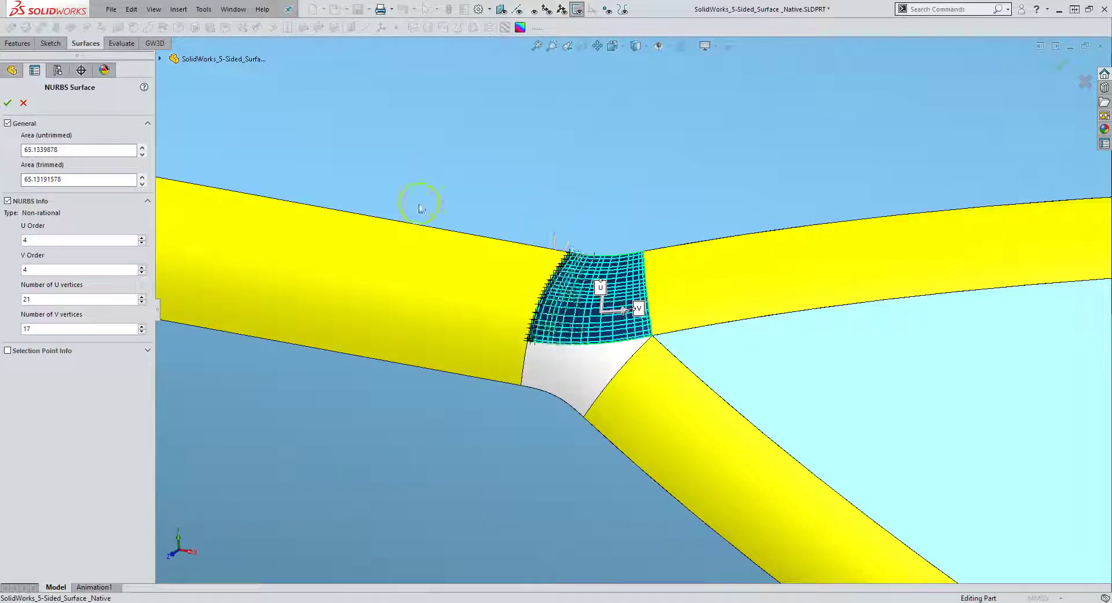
pyautogui.click(24, 103)
# Step: Switch to the SolidWorks_5-Sided_Surface _V3 part, inspect the upper orange blend surface's NURBS data, and return to the Native part
pyautogui.press('f')
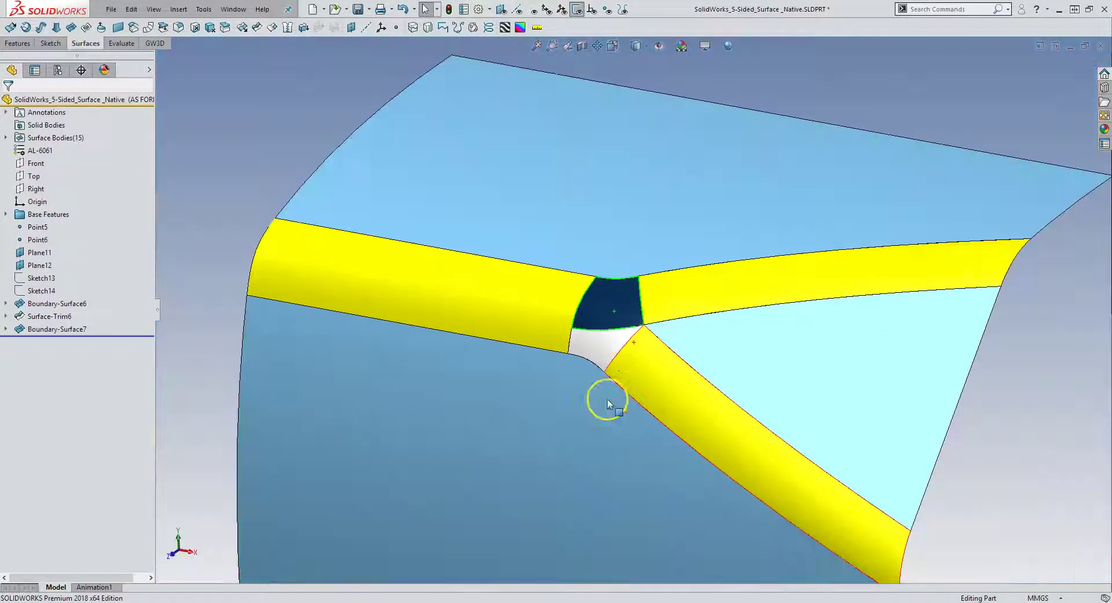
pyautogui.click(317, 173)
pyautogui.click(234, 8)
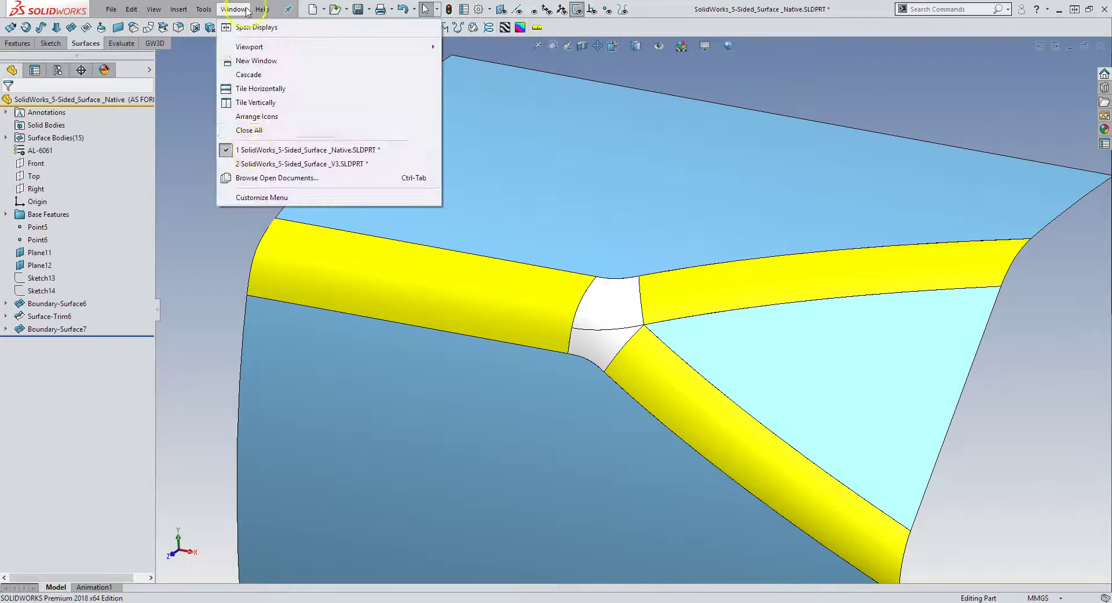
pyautogui.click(255, 163)
pyautogui.scroll(-5, 553, 284)
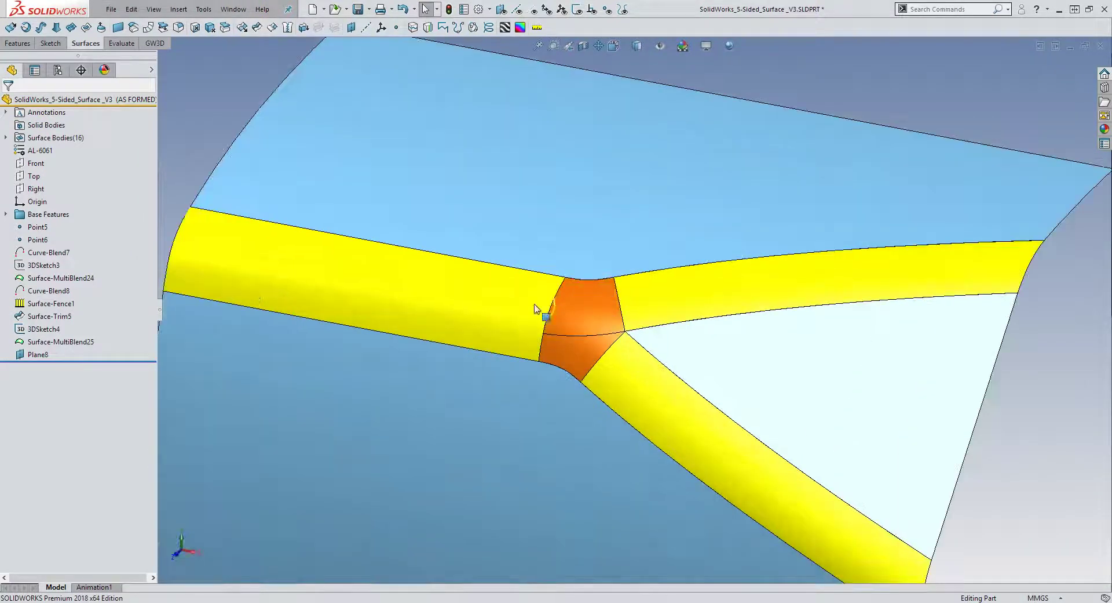
pyautogui.click(591, 305)
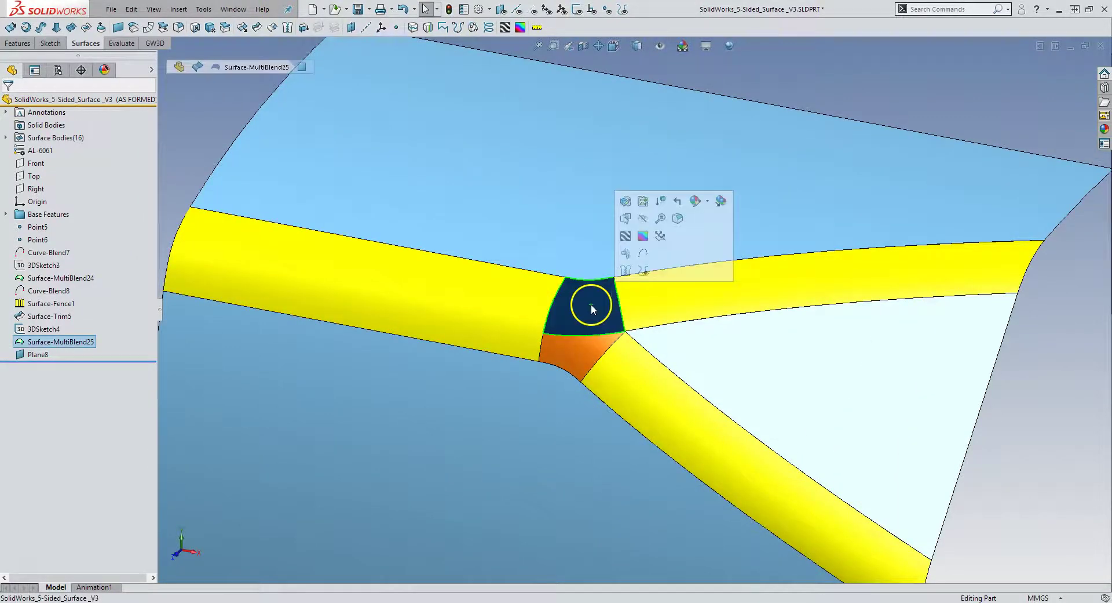
pyautogui.click(536, 27)
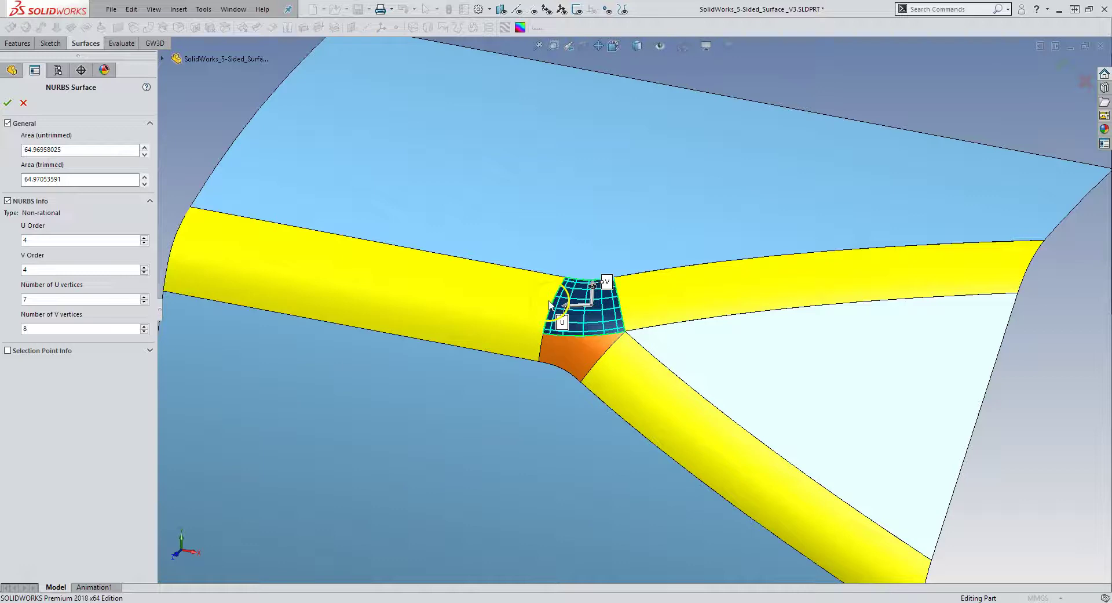
pyautogui.click(23, 103)
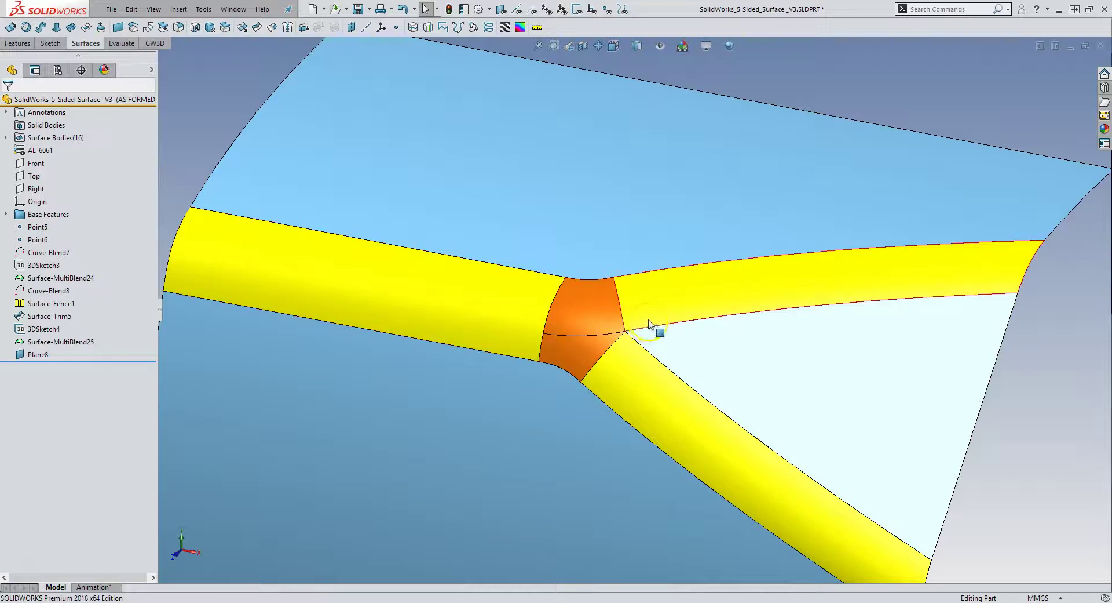
pyautogui.click(233, 8)
pyautogui.click(259, 150)
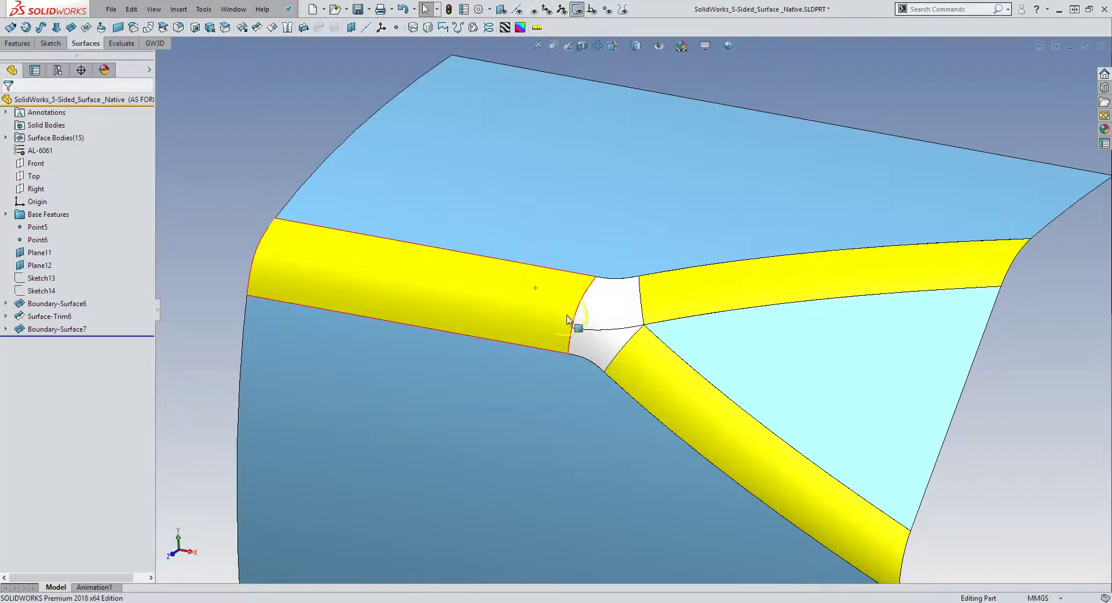
# Step: Suppress the second boundary surface, and bring up the Fill Surface settings without creating a patch
pyautogui.scroll(-2, 615, 309)
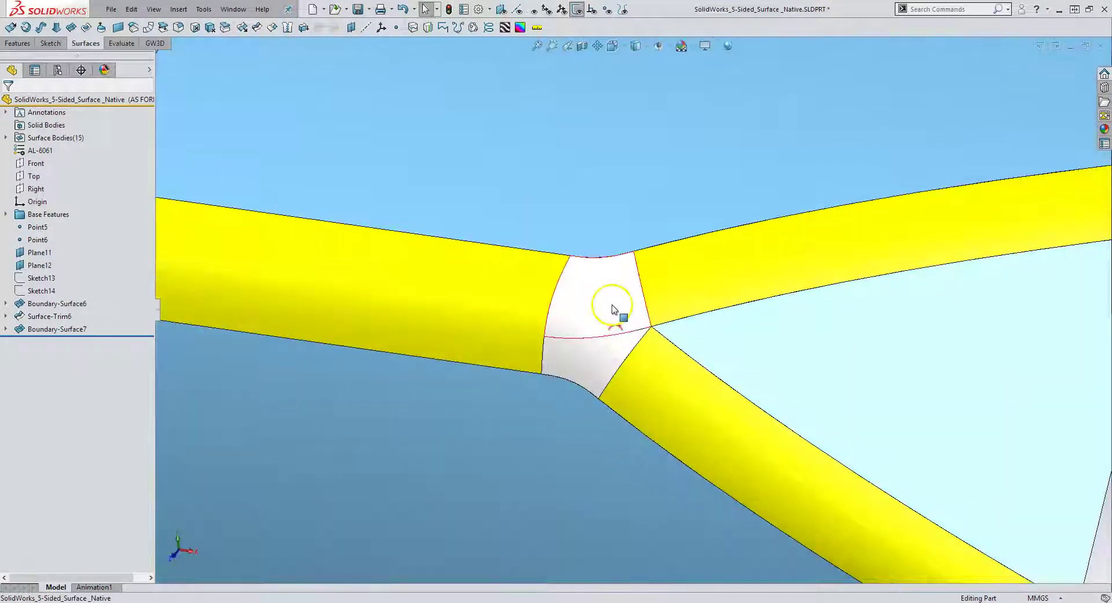
pyautogui.click(72, 326)
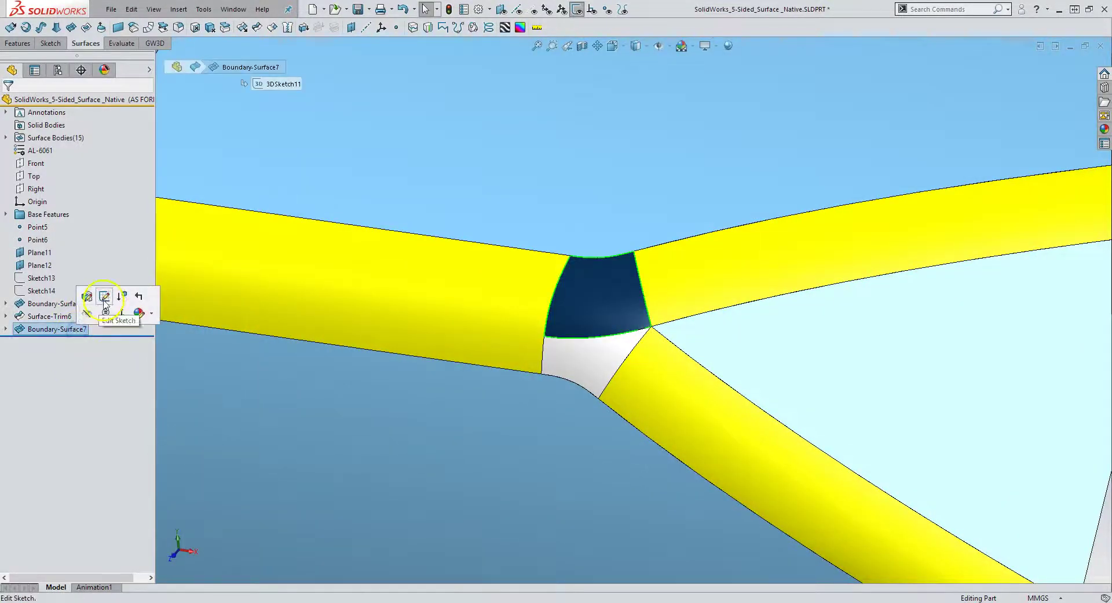
pyautogui.click(118, 297)
pyautogui.scroll(2, 574, 469)
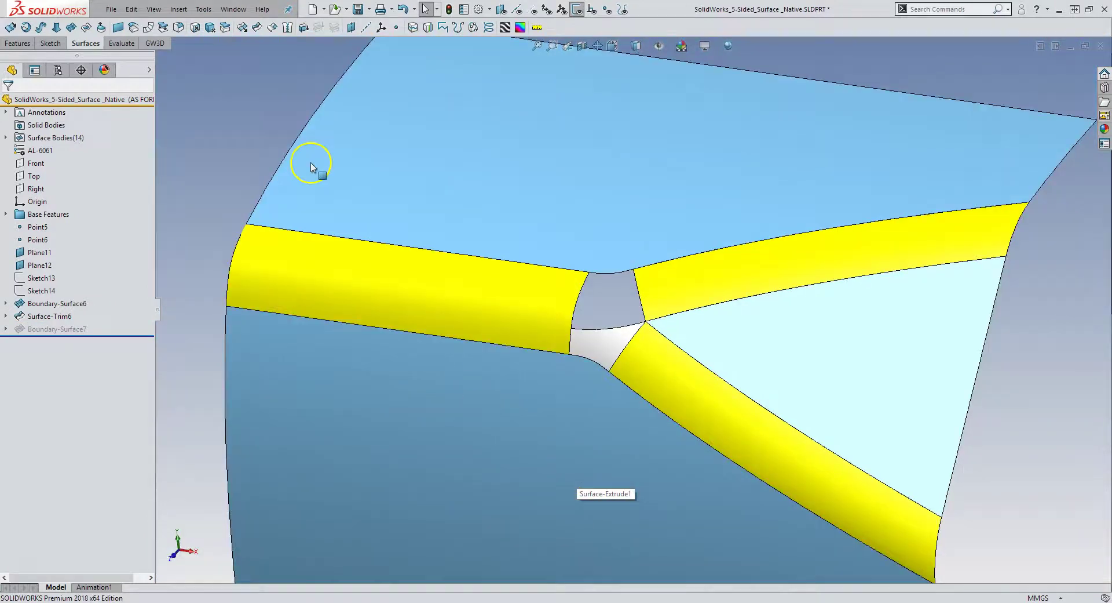
pyautogui.click(85, 28)
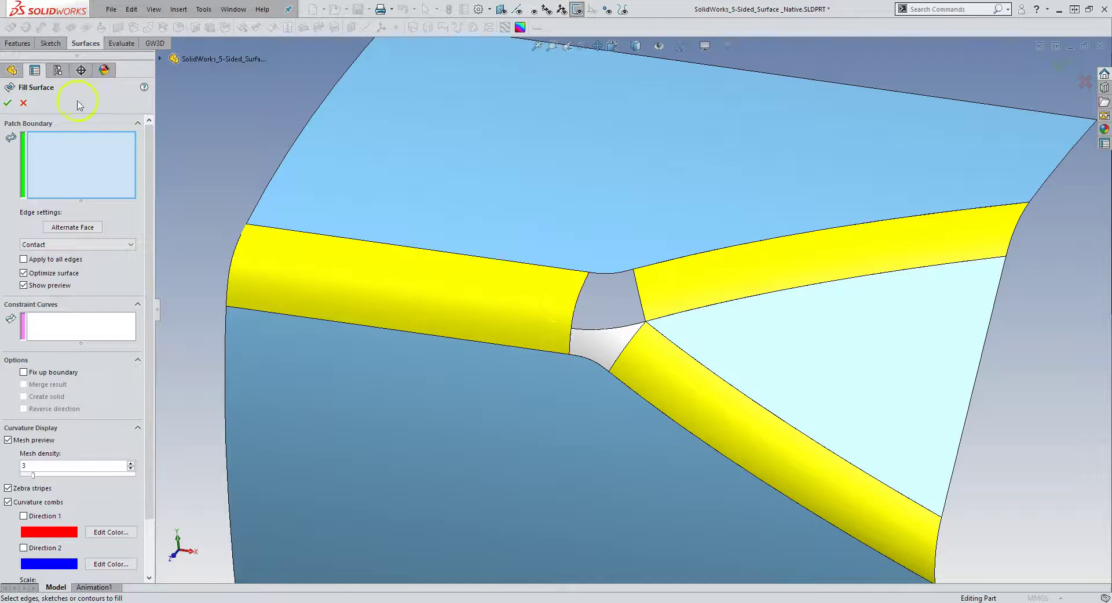
pyautogui.click(23, 104)
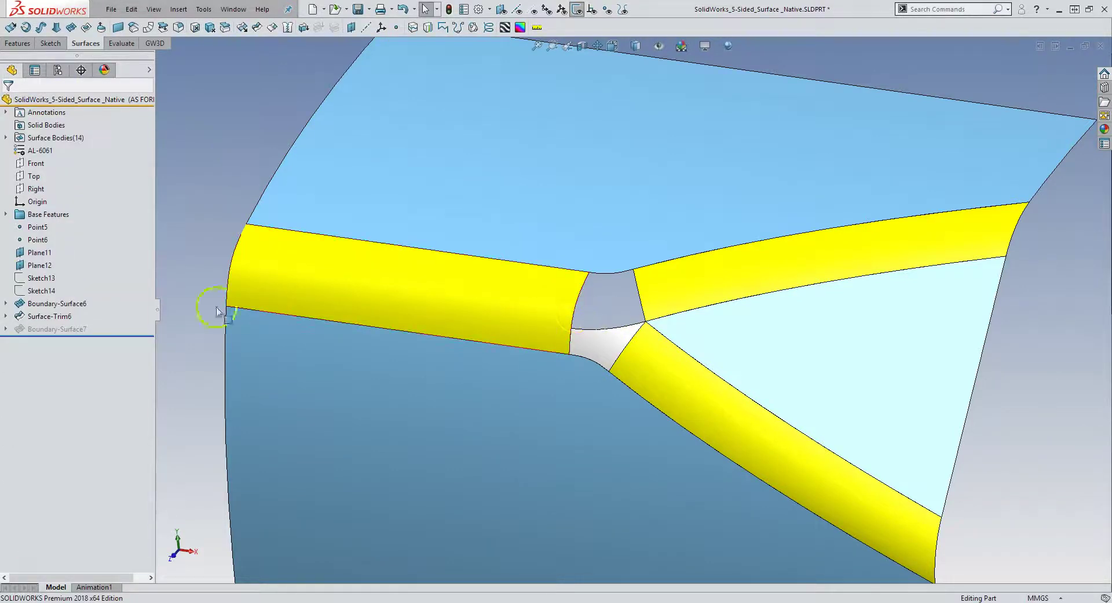
# Step: Extrude 3DSketch11 from the suppressed second boundary surface 3 mm as a surface, using Plane4 as direction, and turn off the plane display
pyautogui.click(5, 329)
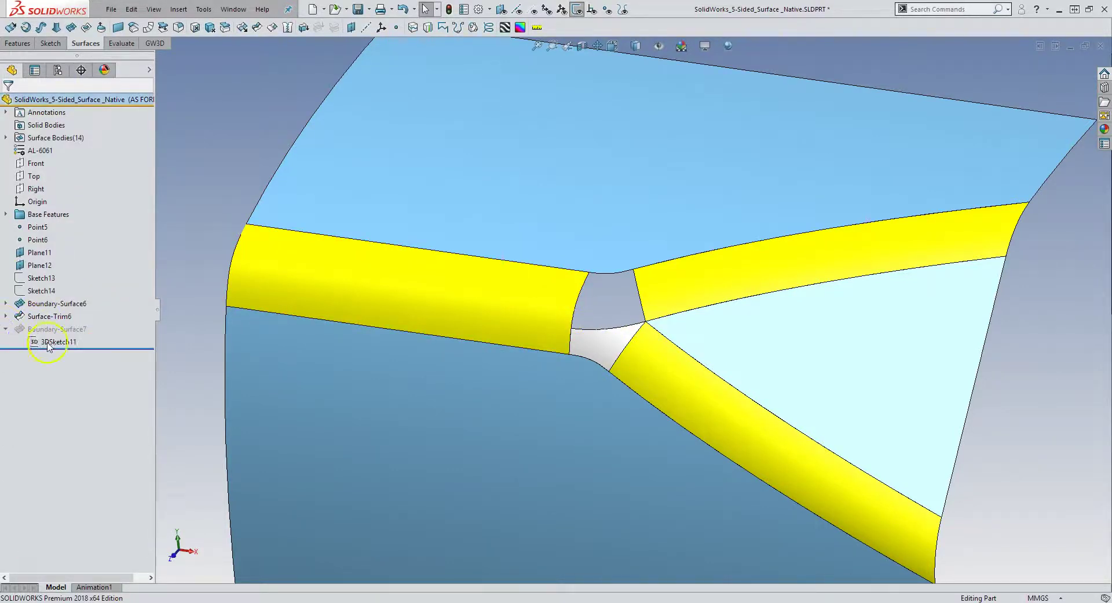
pyautogui.click(220, 173)
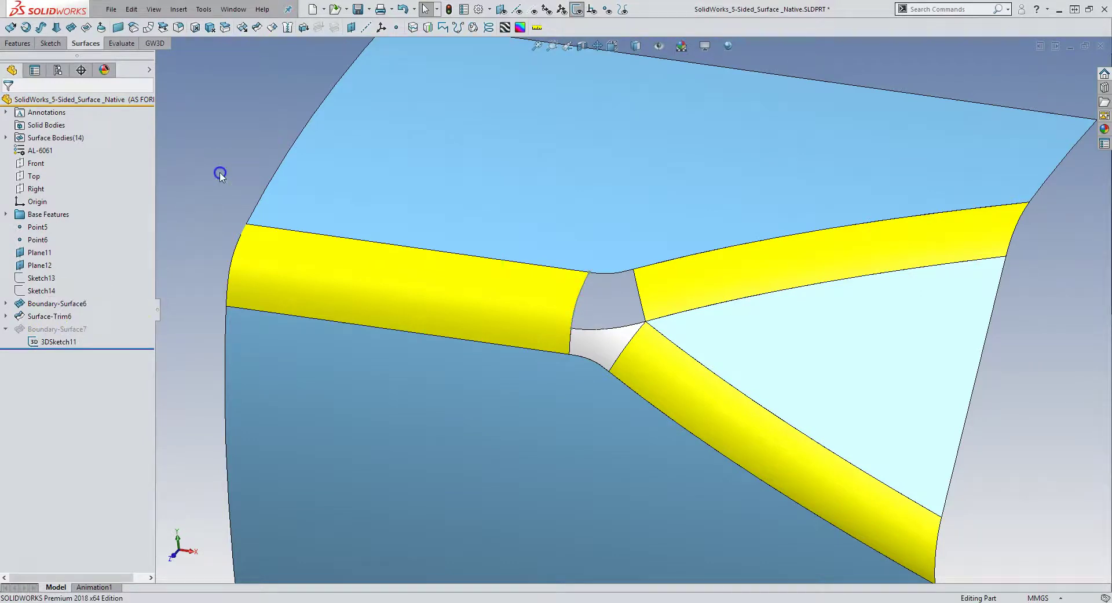
pyautogui.click(629, 315)
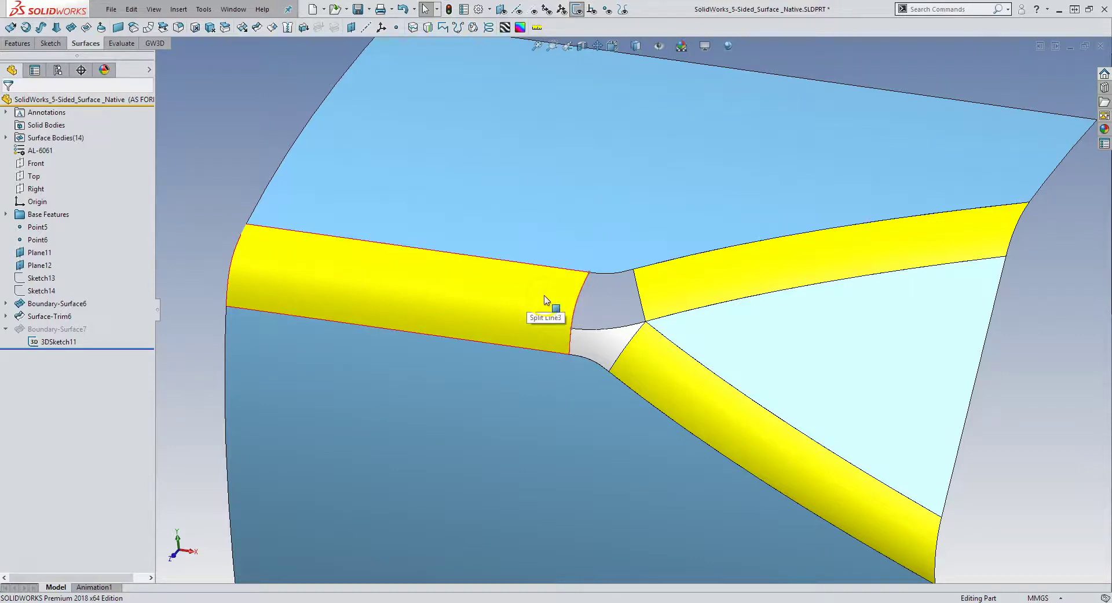
pyautogui.click(578, 303)
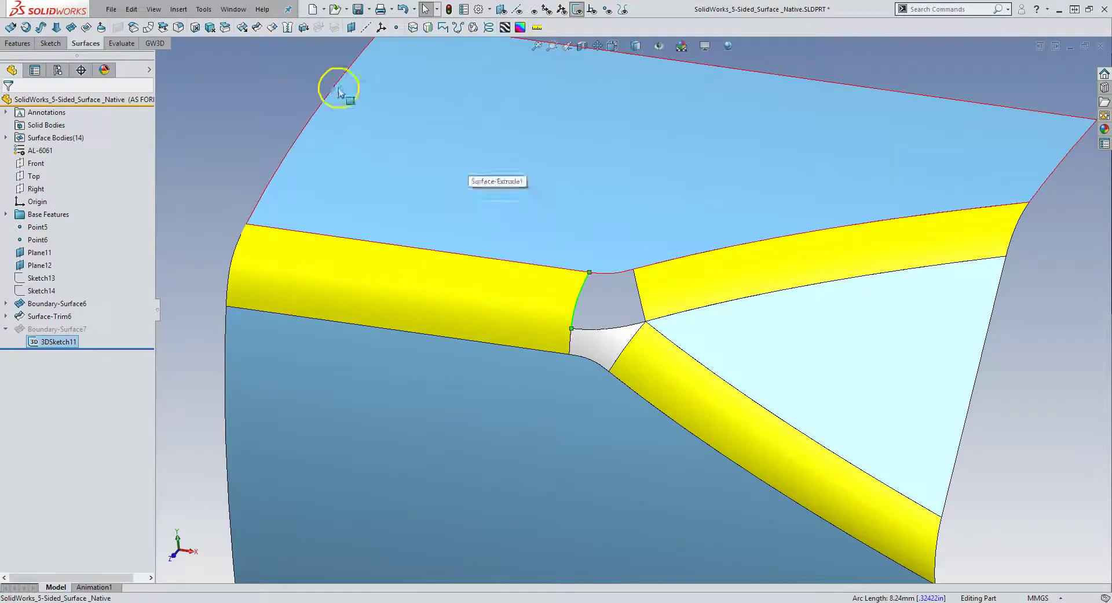
pyautogui.click(191, 27)
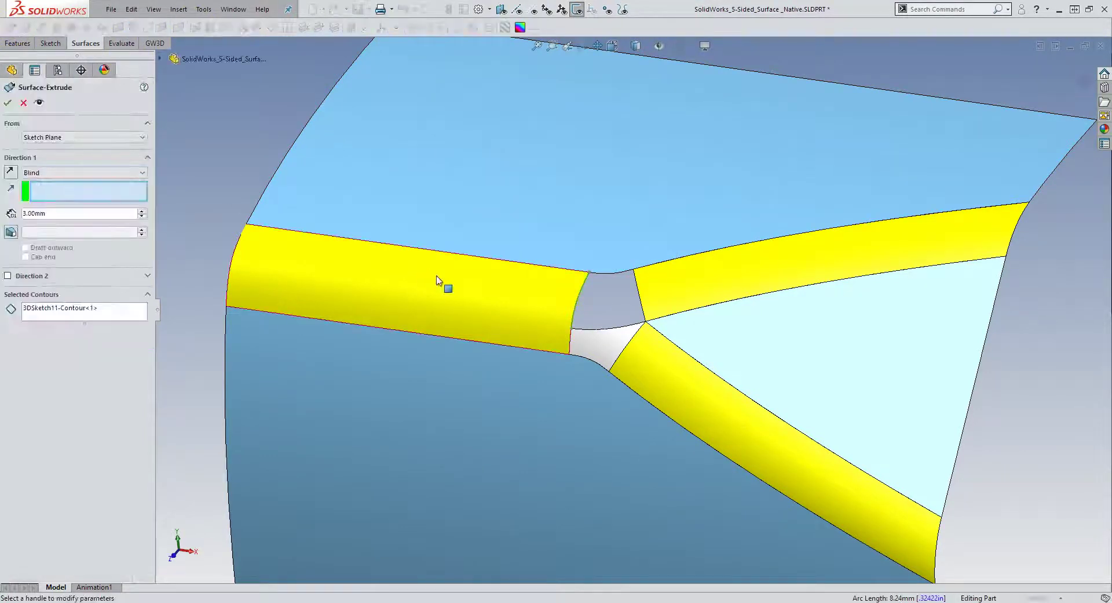
pyautogui.click(502, 10)
pyautogui.scroll(5, 582, 371)
pyautogui.moveTo(583, 371)
pyautogui.mouseDown(button='middle')
pyautogui.moveTo(606, 255)
pyautogui.moveTo(559, 169)
pyautogui.mouseUp(button='middle')
pyautogui.click(557, 118)
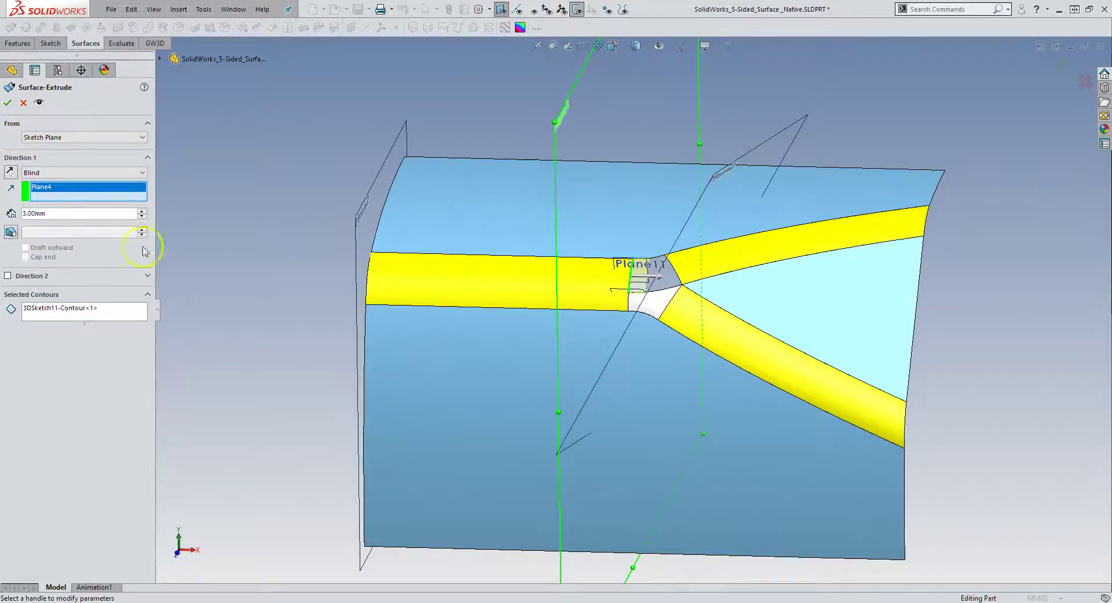
pyautogui.click(8, 103)
pyautogui.scroll(-4, 614, 290)
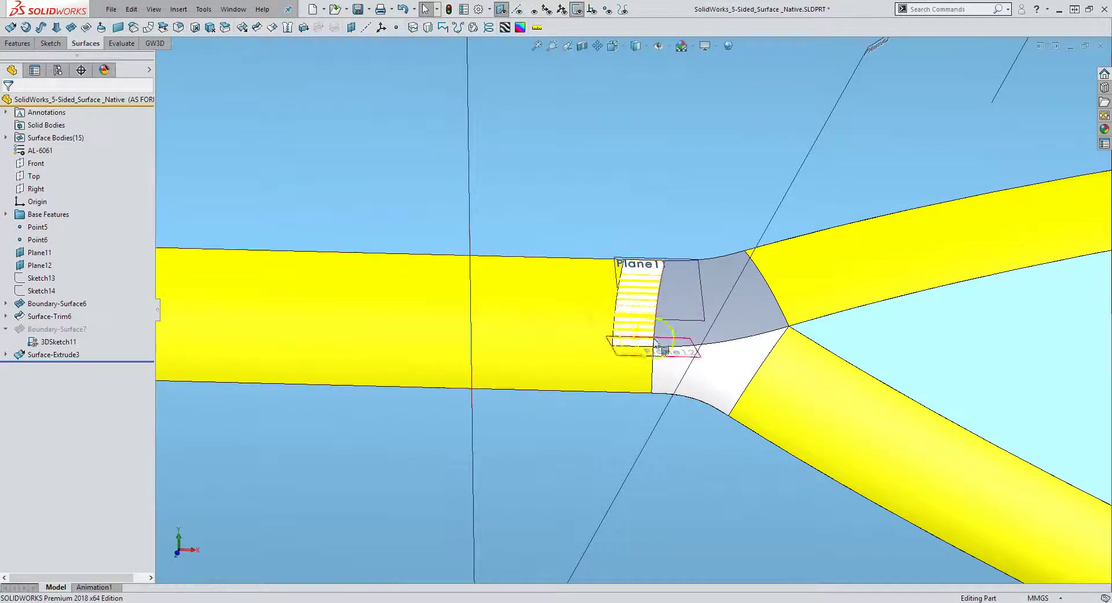
pyautogui.click(514, 7)
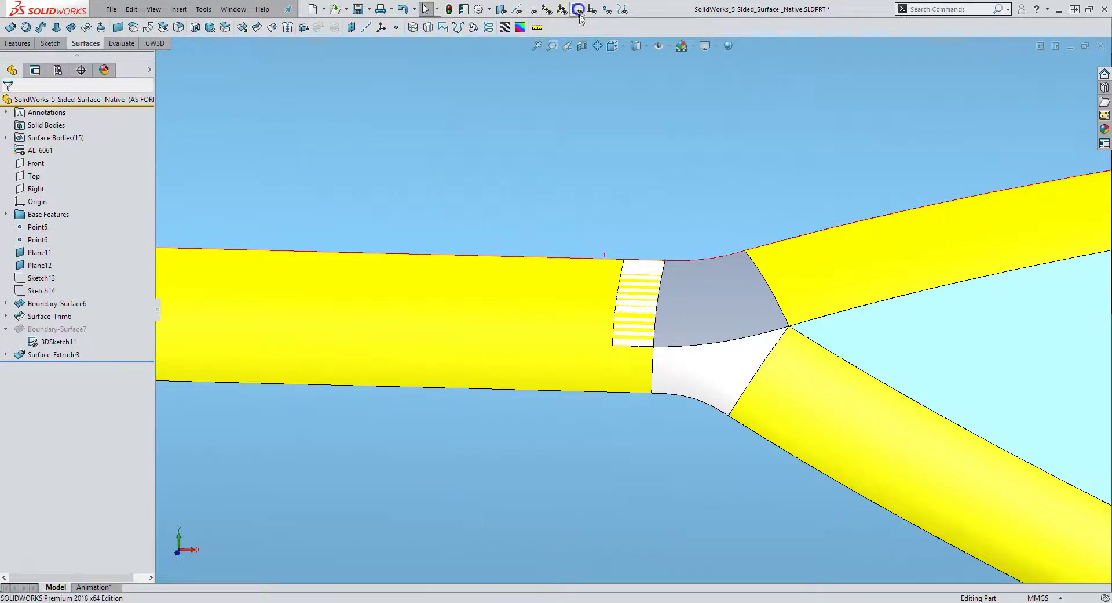
# Step: Create a Fill Surface over the upper gap from its four edges, with Tangent edge settings, using the extruded strip's edge as one boundary
pyautogui.click(86, 27)
pyautogui.click(37, 245)
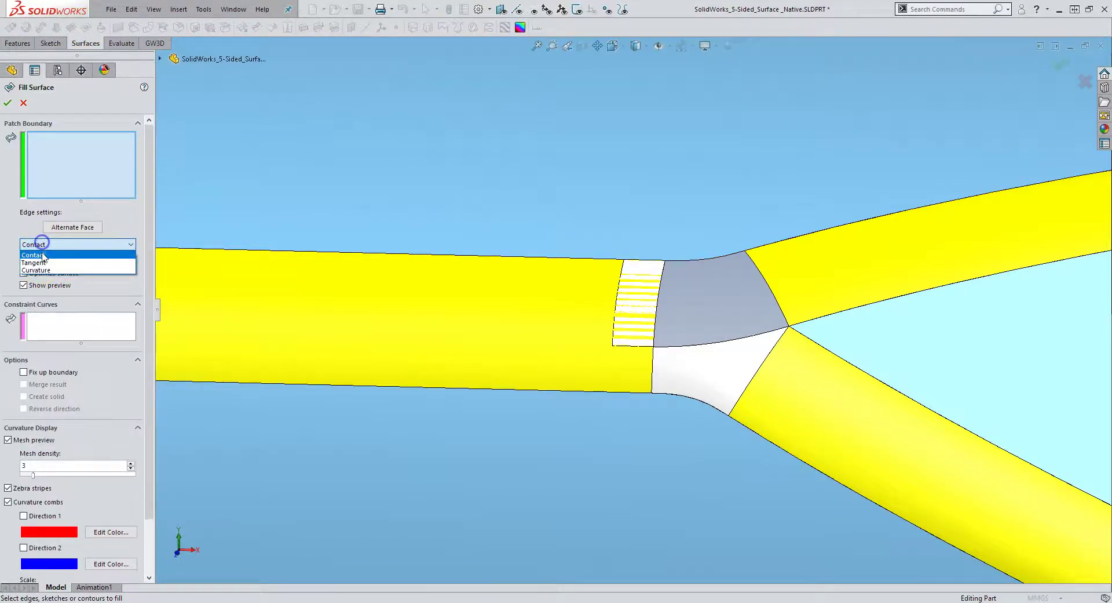
pyautogui.click(40, 260)
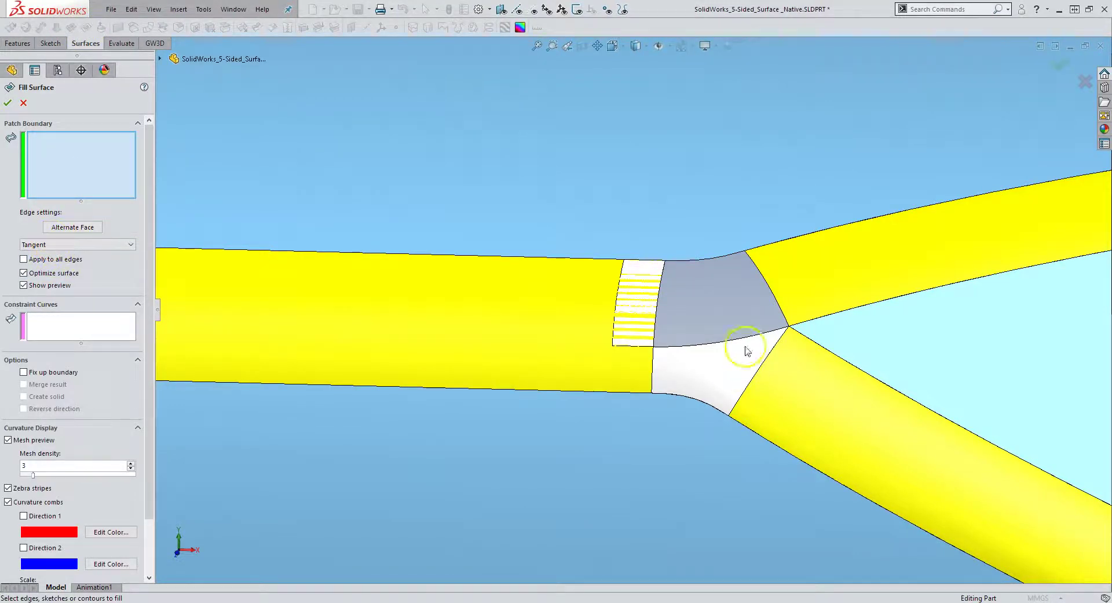
pyautogui.click(661, 301)
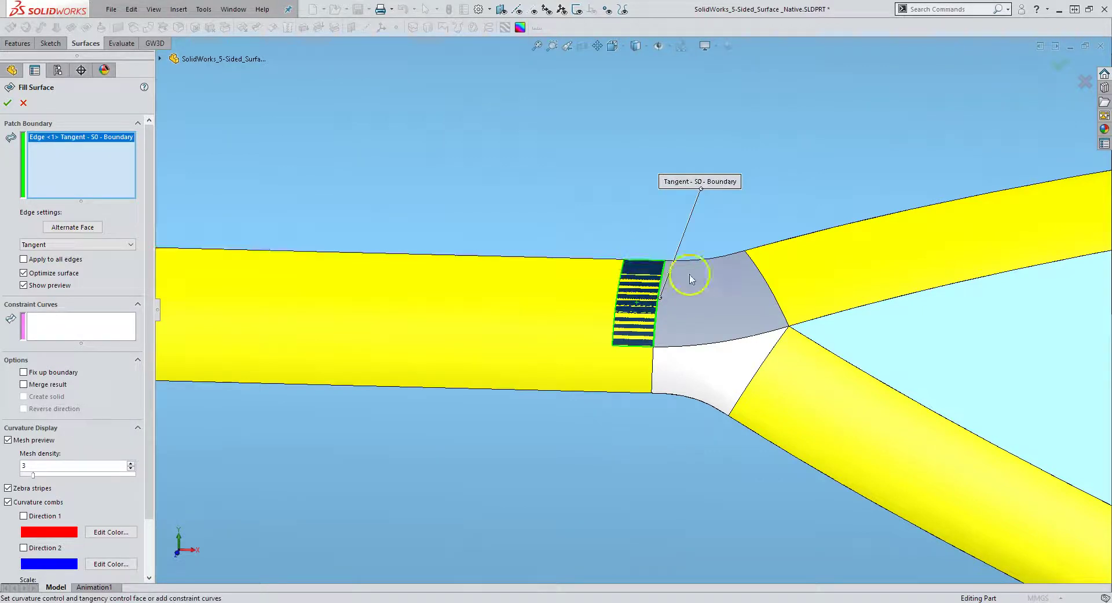
pyautogui.click(712, 261)
pyautogui.click(755, 270)
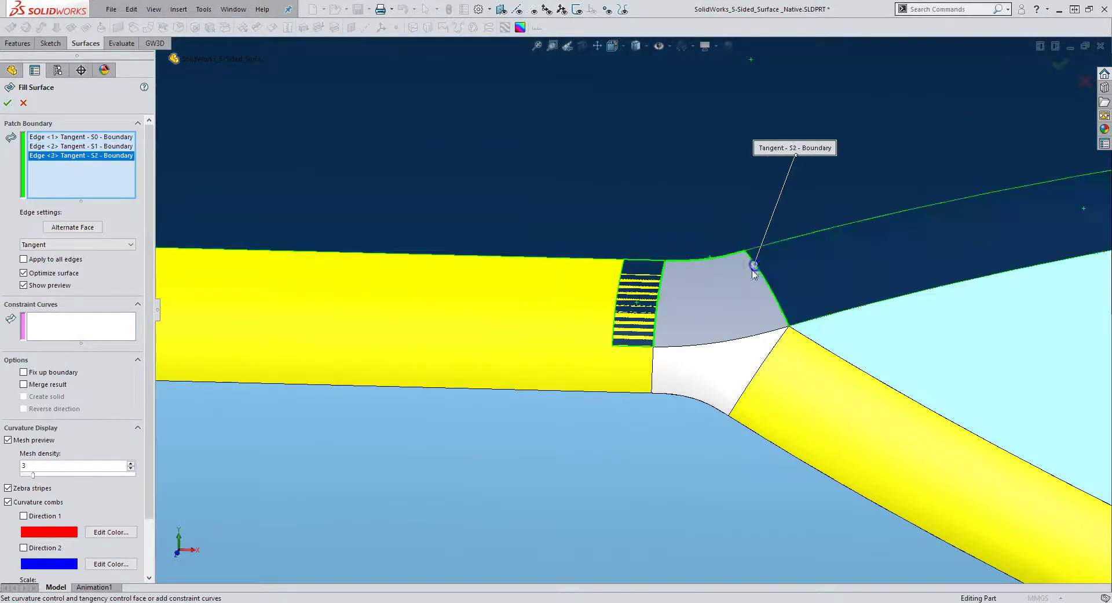
pyautogui.click(736, 342)
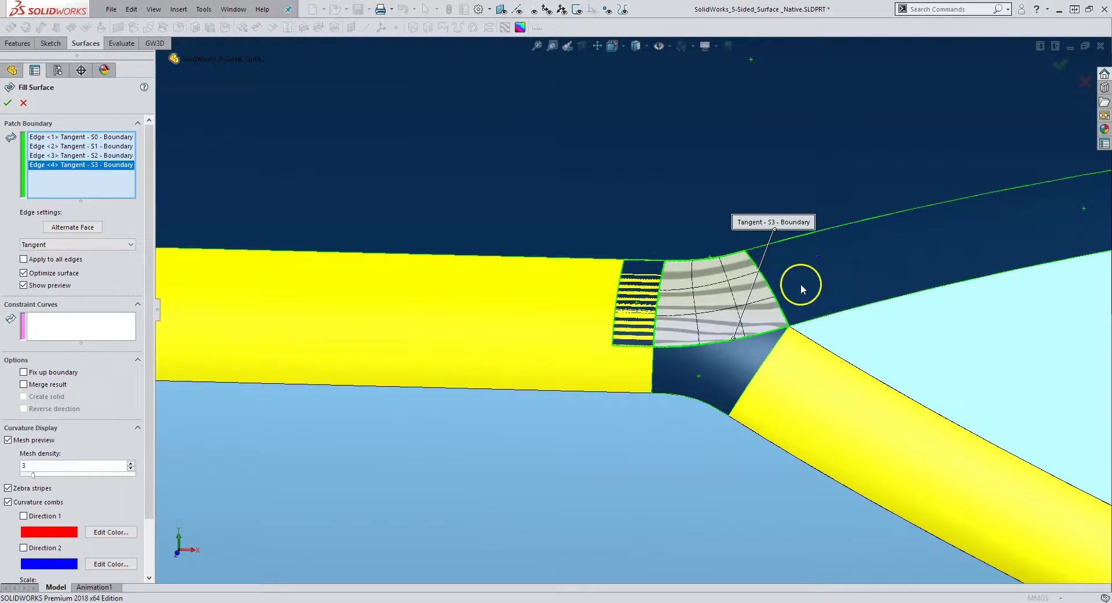
pyautogui.click(8, 104)
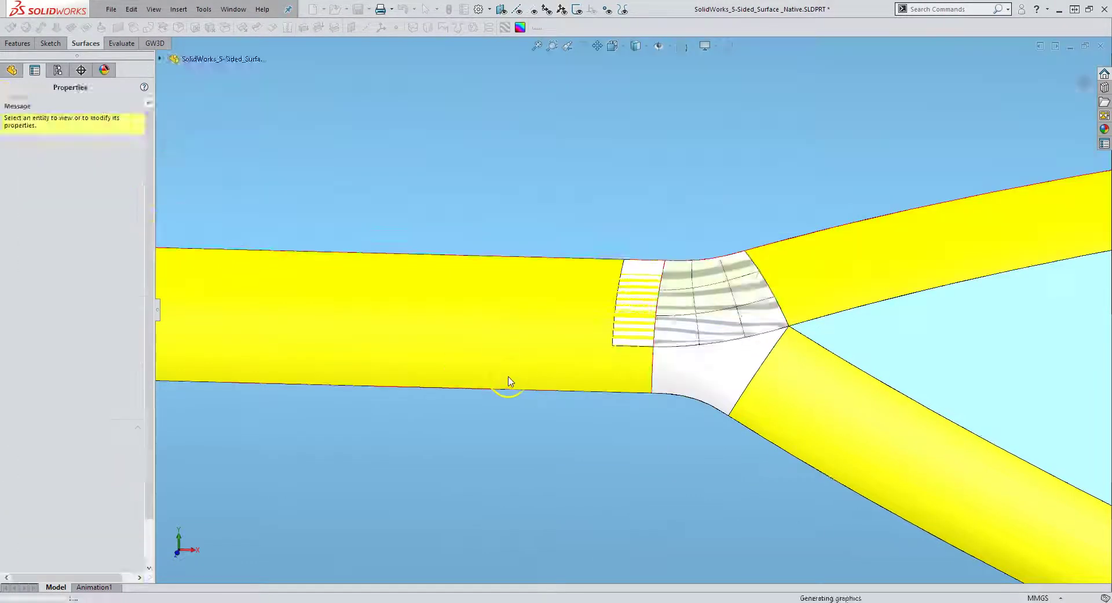
# Step: Examine the zebra stripes across the fill patch and its shared edge with the lower boundary surface
pyautogui.click(505, 28)
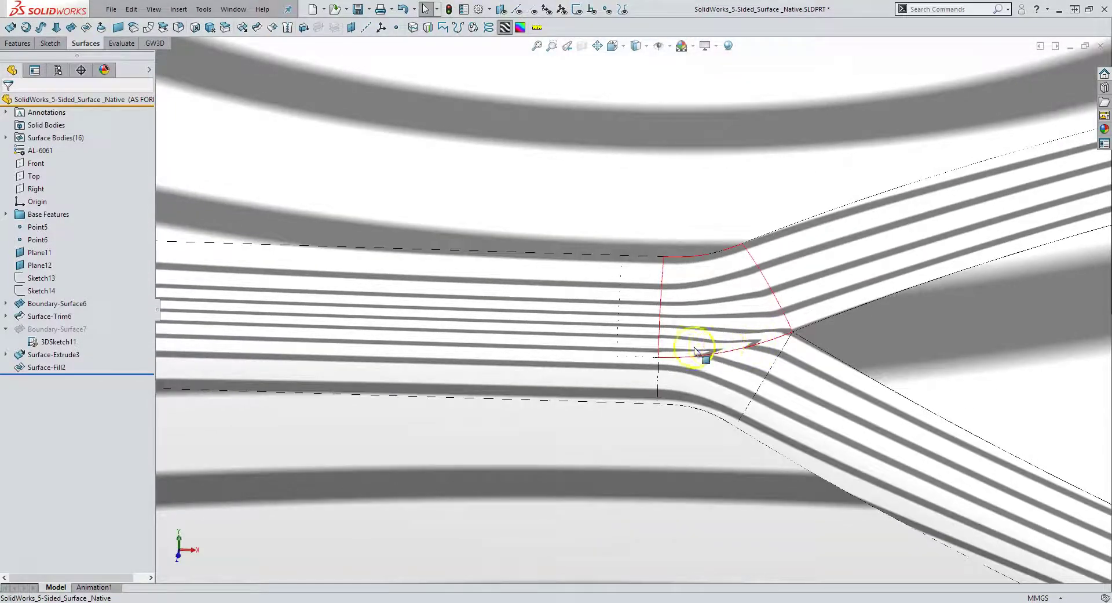
pyautogui.scroll(-2, 695, 350)
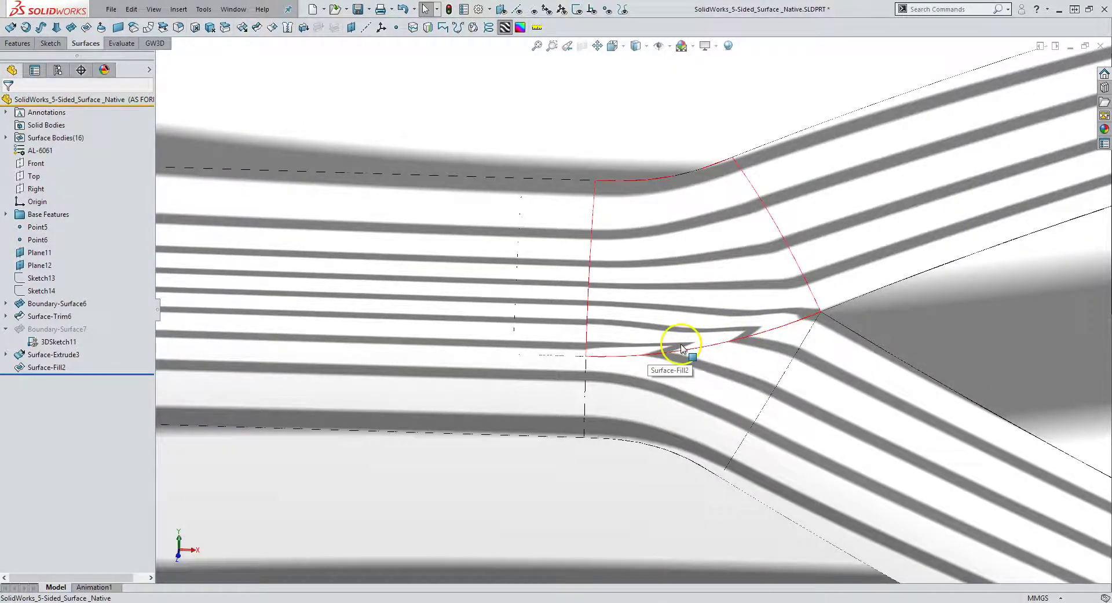
pyautogui.moveTo(675, 347); pyautogui.dragTo(707, 339, button='middle')
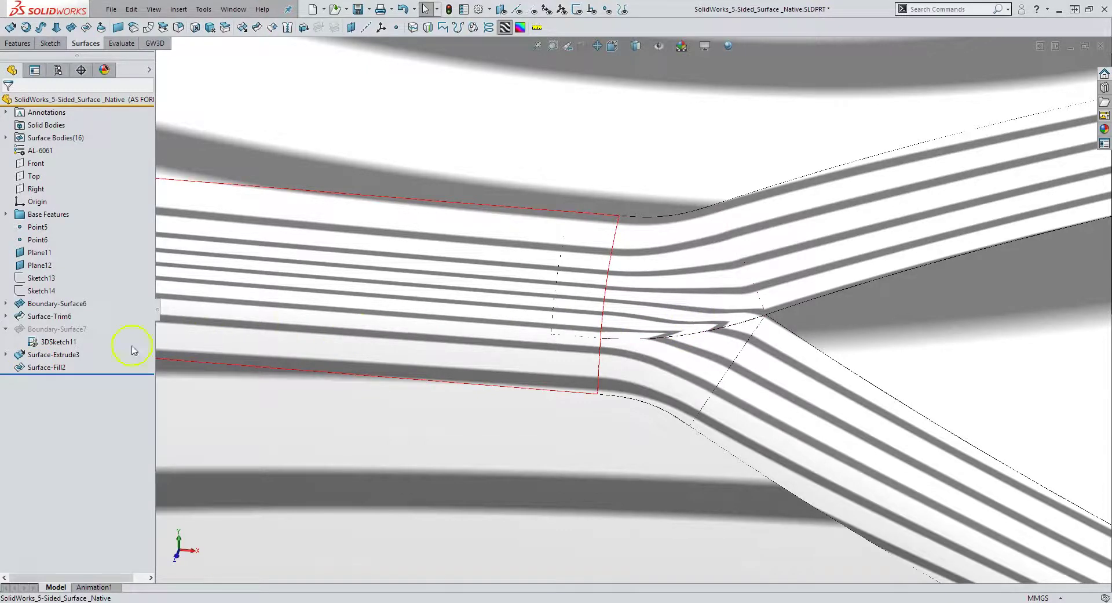
# Step: Suppress the Surface-Fill2 patch and turn off the zebra stripe display
pyautogui.click(40, 369)
pyautogui.click(71, 331)
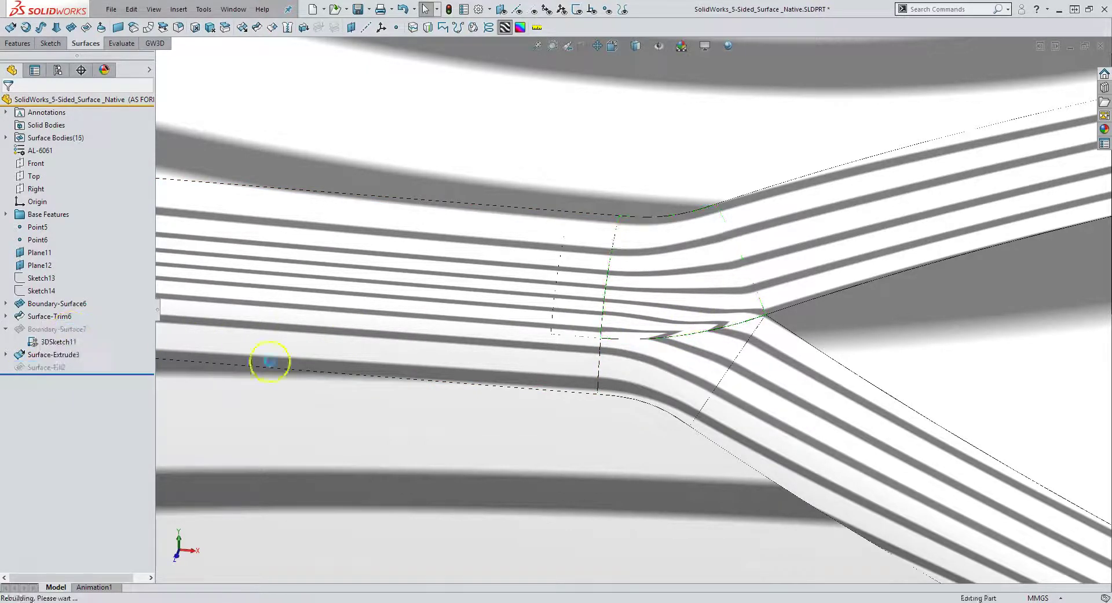
pyautogui.click(505, 27)
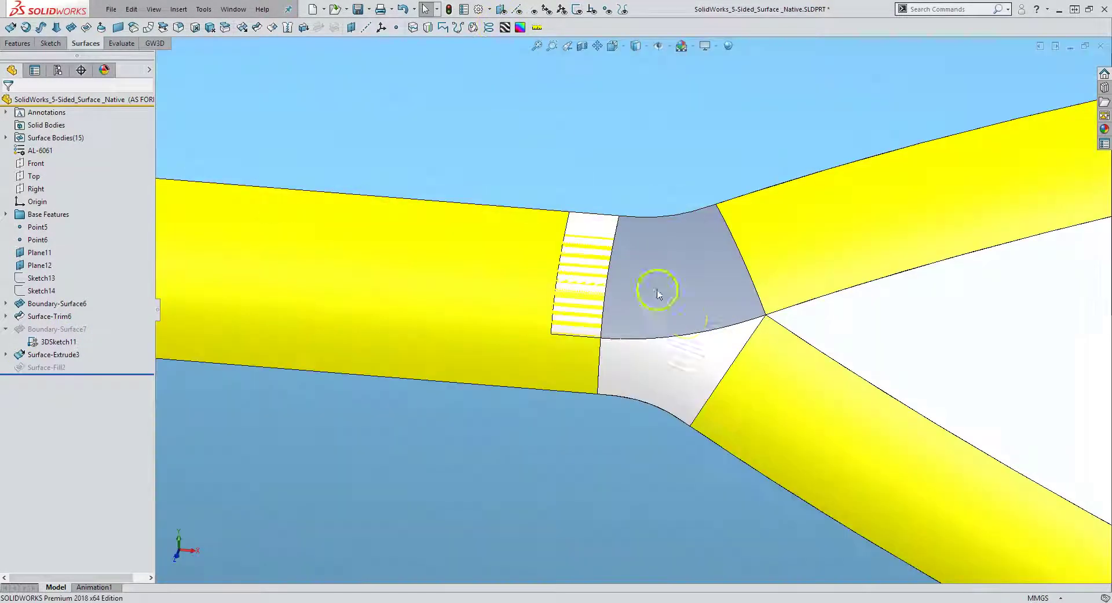
# Step: Set up a surface loft from the extruded strip's edge to the upper yellow blend's edge, with Tangency To Face at start and end
pyautogui.click(56, 27)
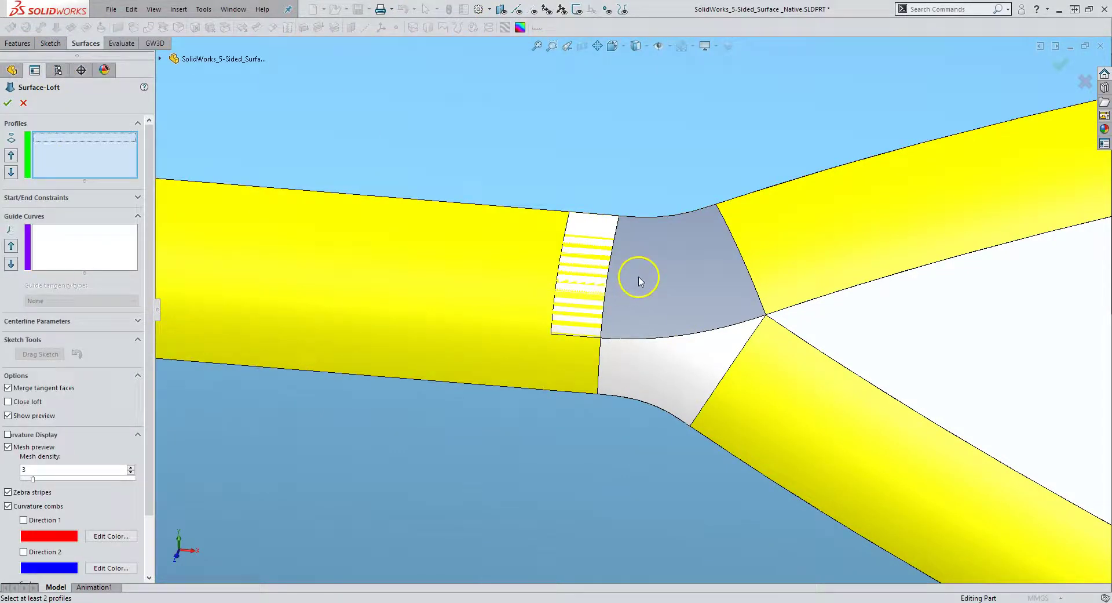
pyautogui.click(612, 247)
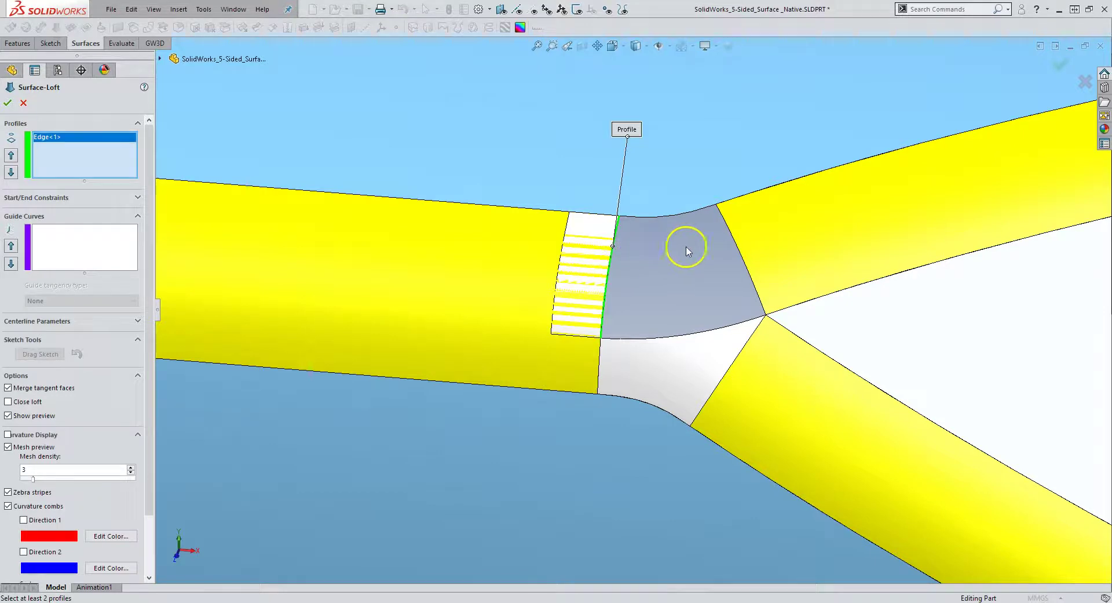
pyautogui.click(729, 232)
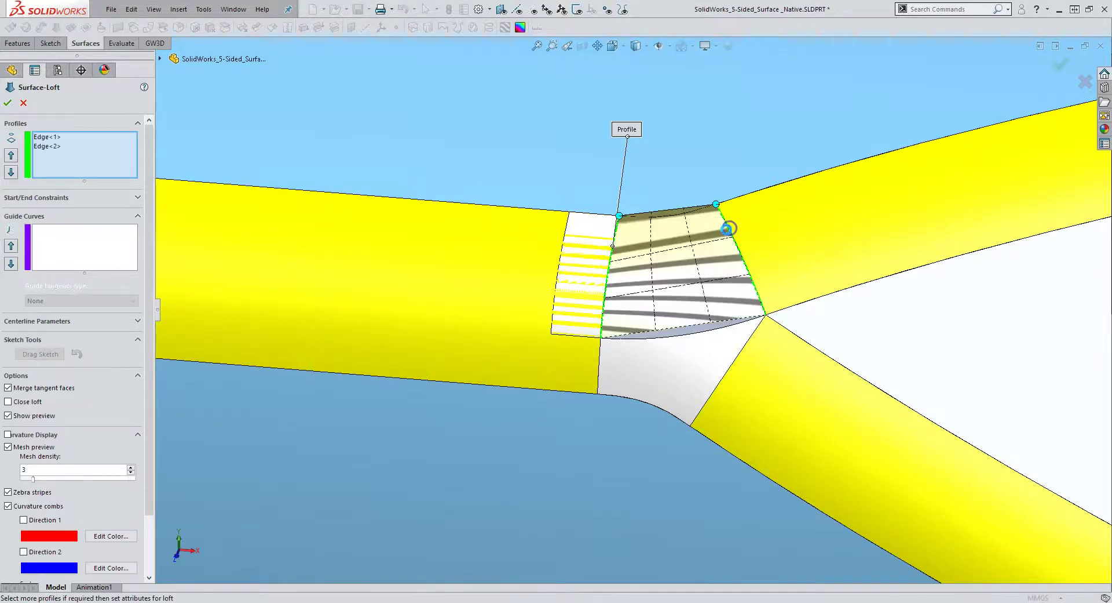
pyautogui.click(60, 196)
pyautogui.click(56, 224)
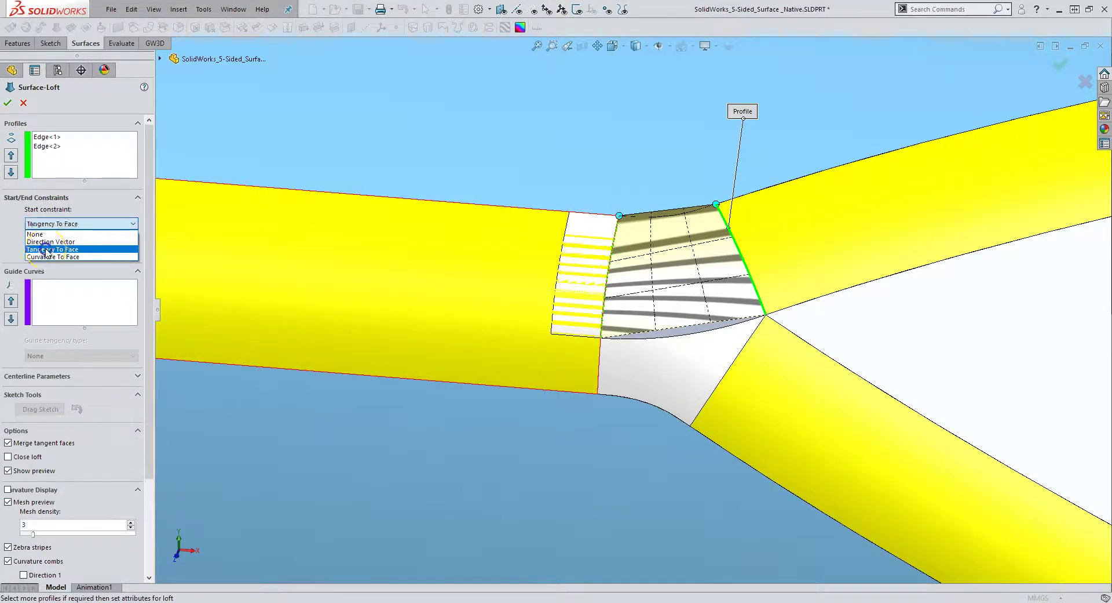
pyautogui.click(46, 249)
pyautogui.click(42, 280)
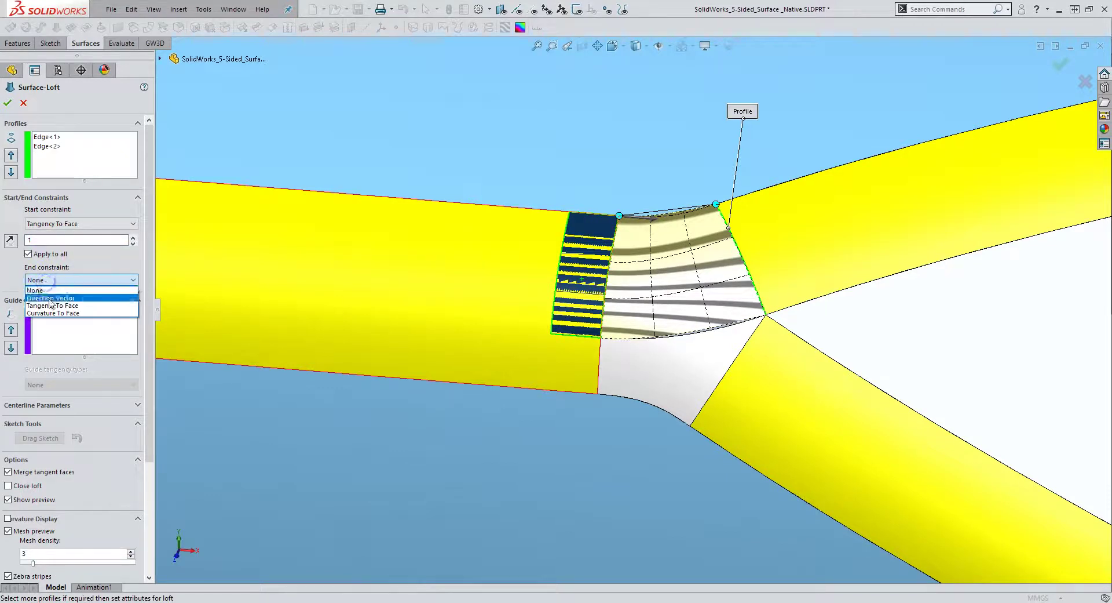
pyautogui.click(46, 305)
# Step: Add the gap's upper and lower edges as the loft's guide curves
pyautogui.click(104, 354)
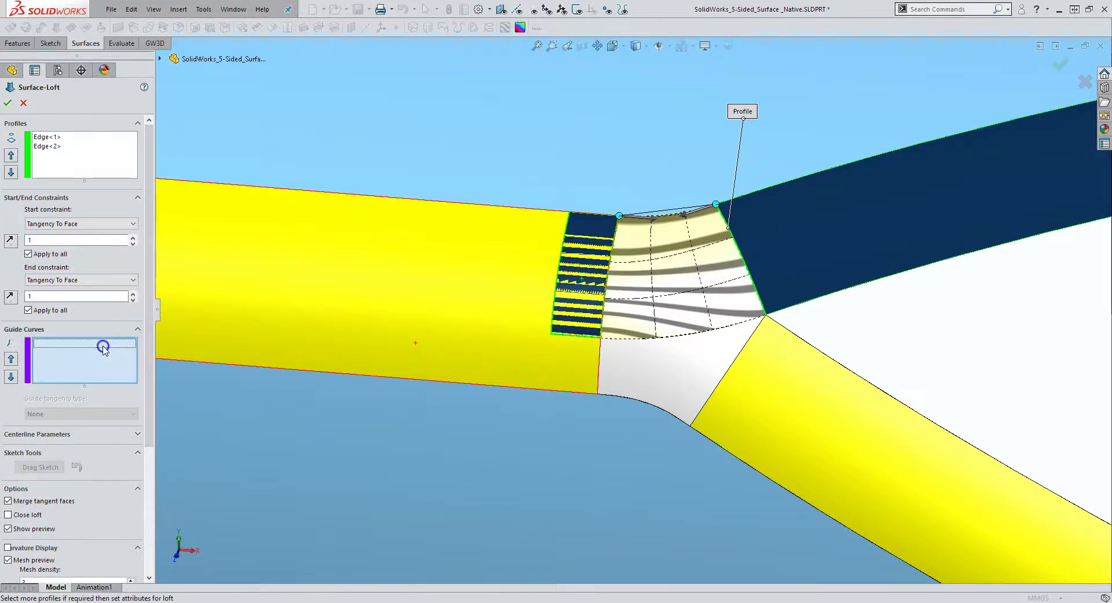
pyautogui.scroll(-5, 660, 223)
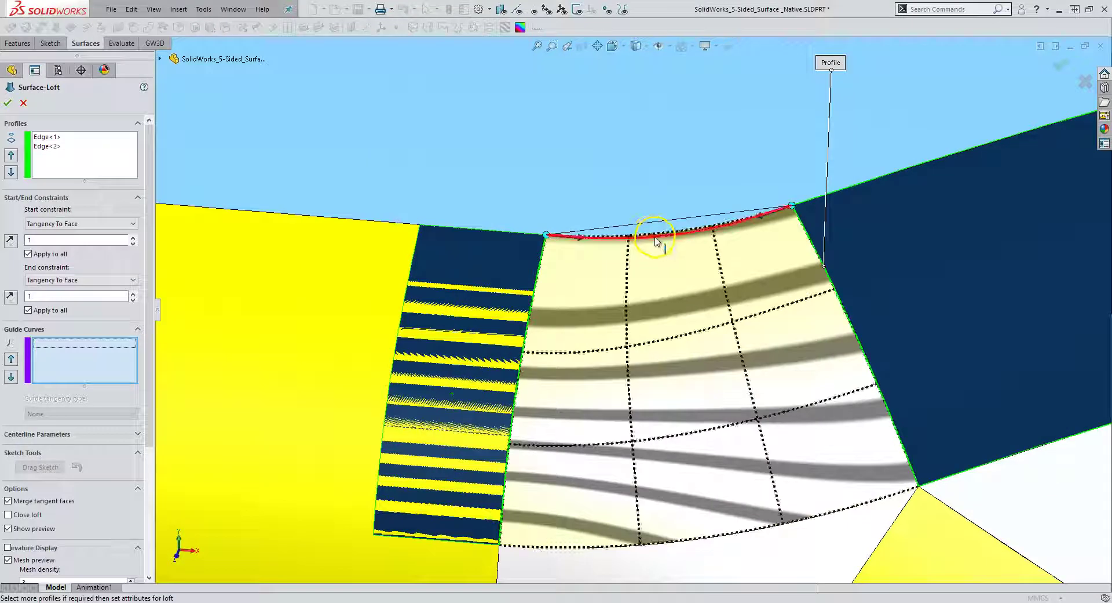
pyautogui.click(653, 236)
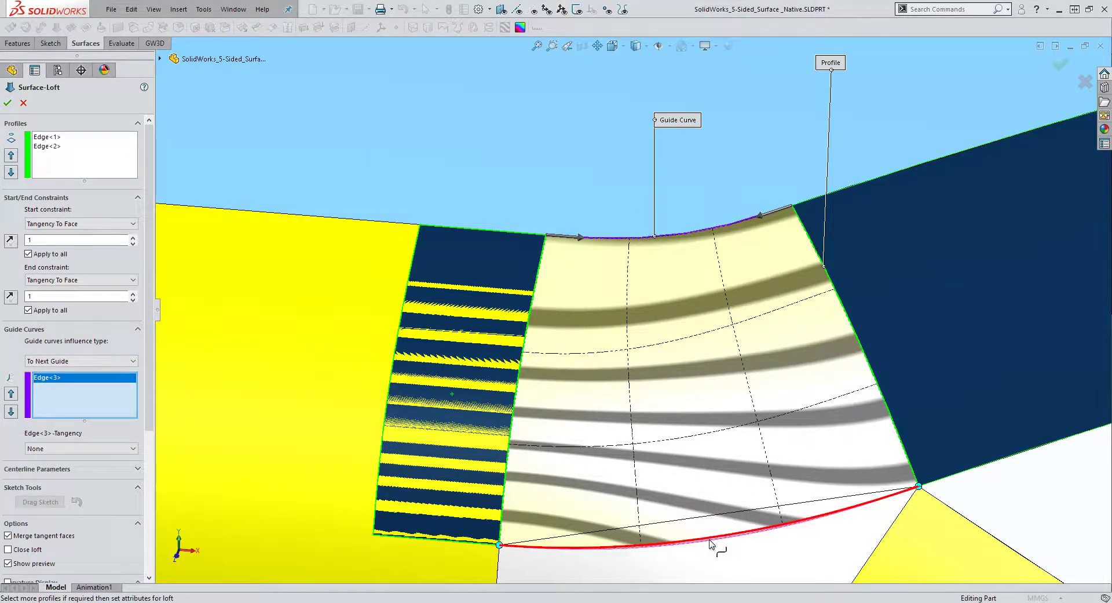
pyautogui.click(710, 541)
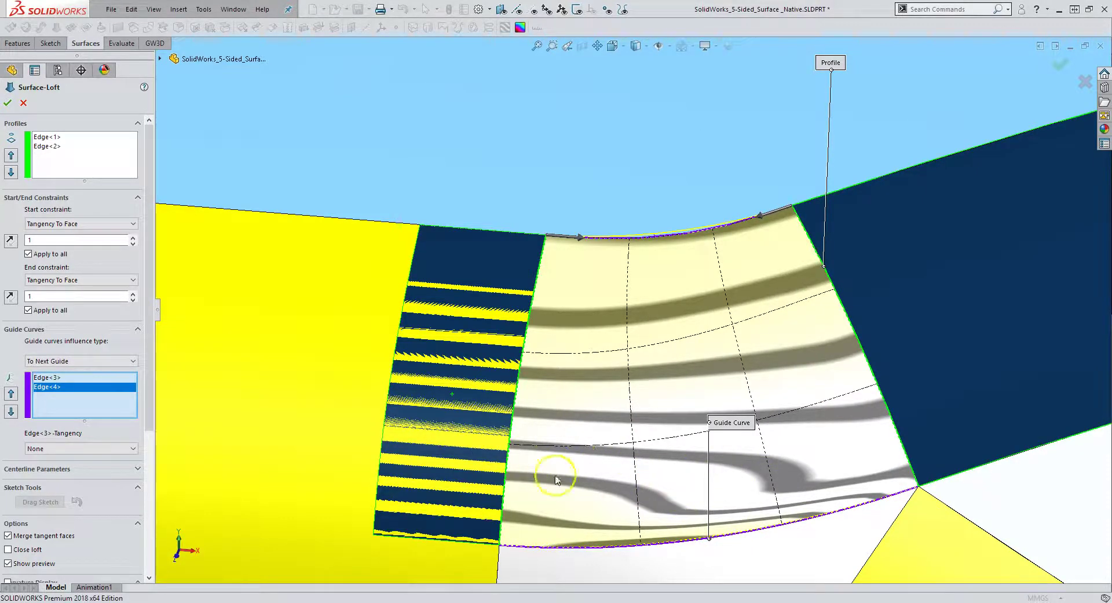
# Step: Keep the guide curve influence at To Next Guide, set both guides to Tangency To Face, and create the loft
pyautogui.click(38, 362)
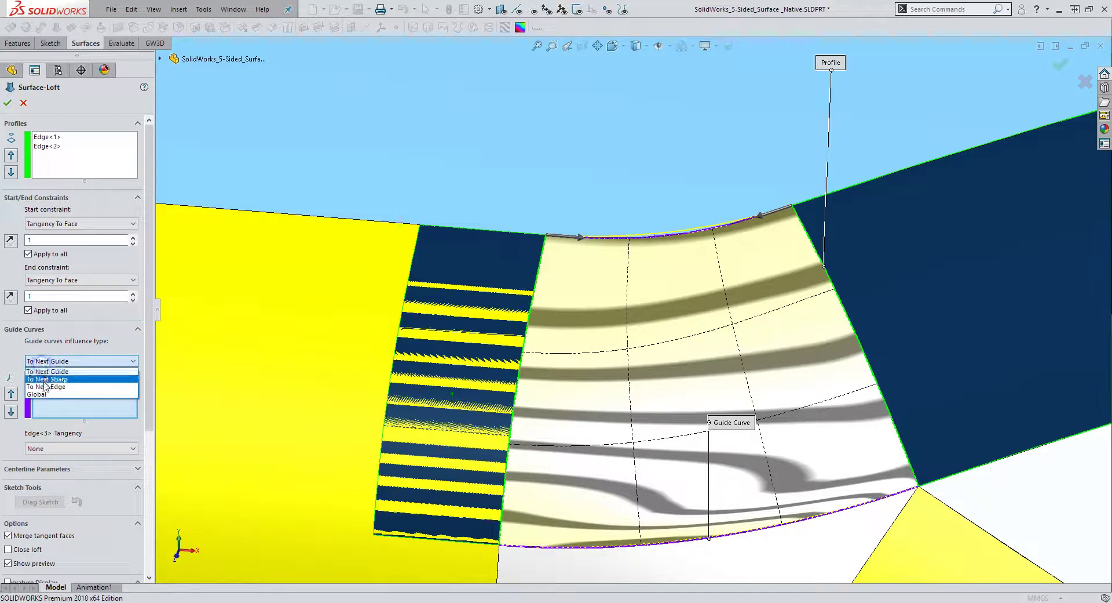
pyautogui.click(43, 369)
pyautogui.click(43, 448)
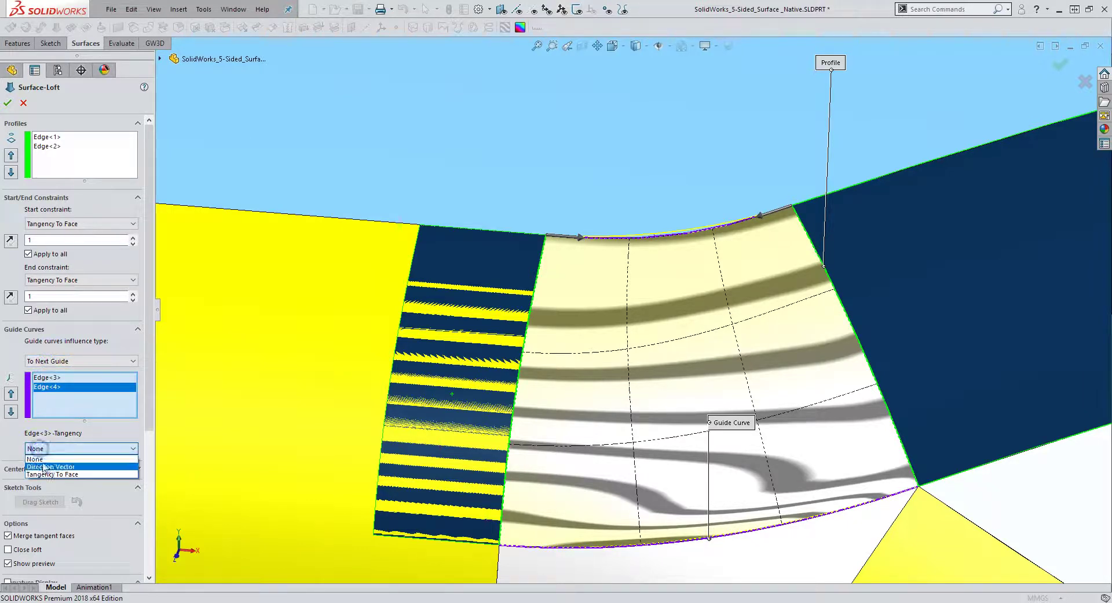
pyautogui.click(43, 462)
pyautogui.click(46, 377)
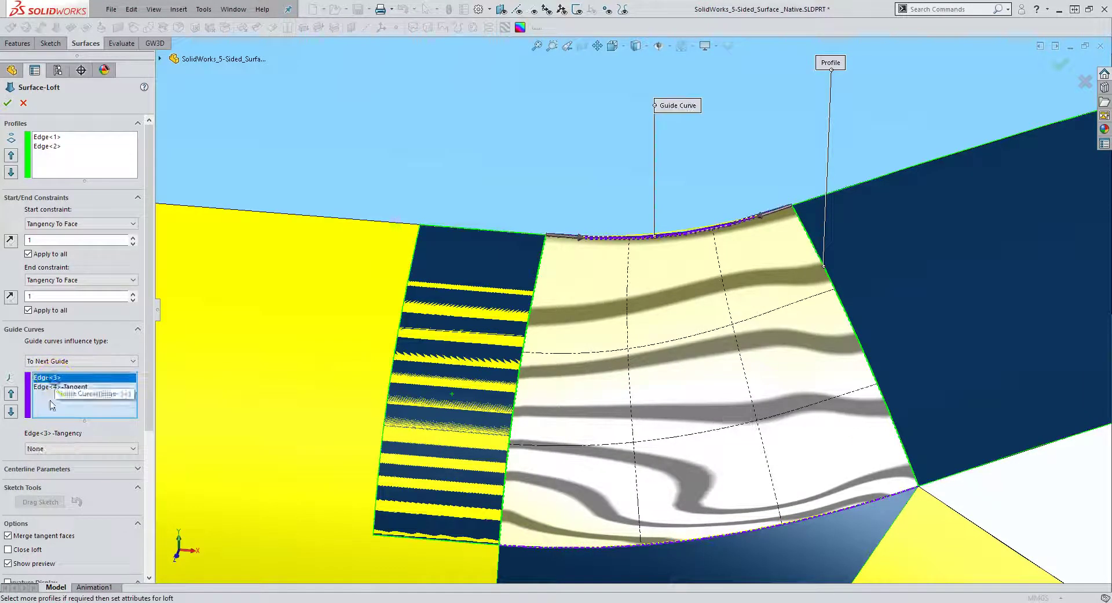
pyautogui.click(47, 448)
pyautogui.click(50, 470)
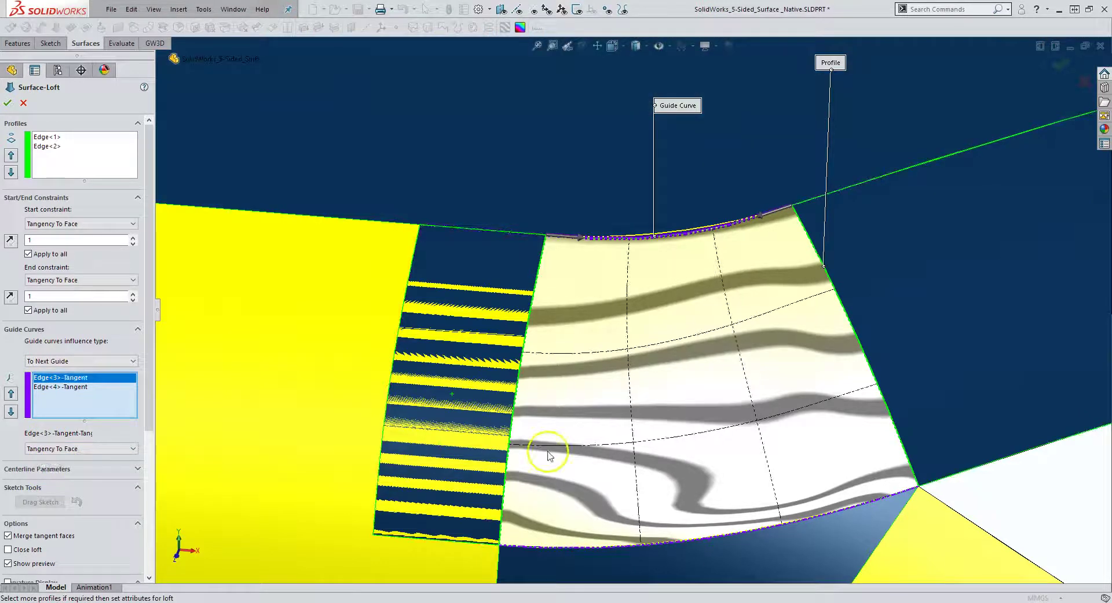
pyautogui.click(8, 103)
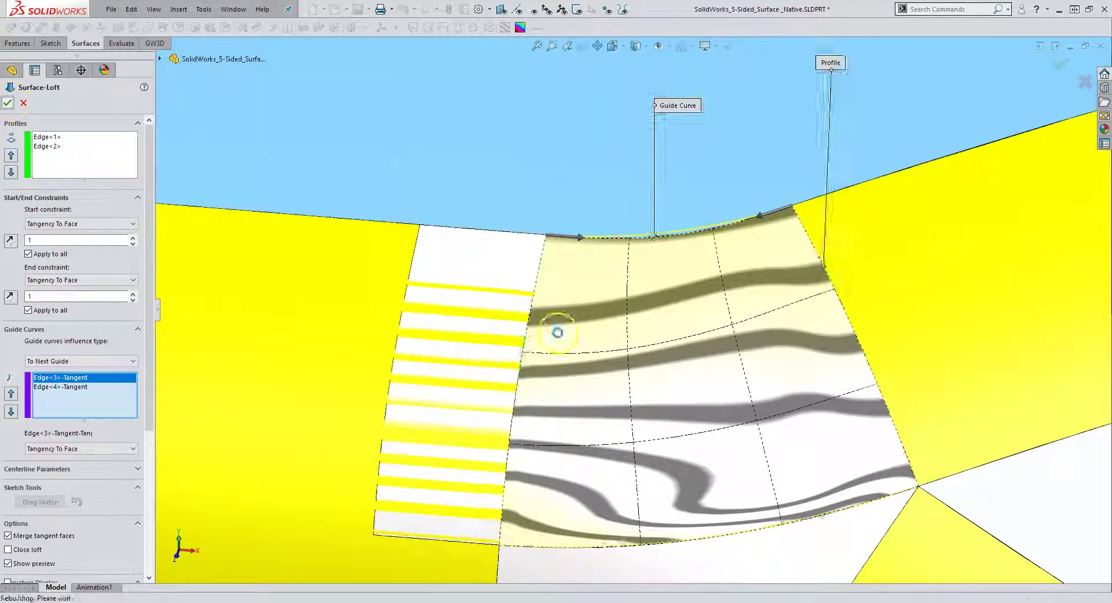
# Step: Hide the extruded reference surface beside the new loft
pyautogui.scroll(5, 608, 311)
pyautogui.click(578, 302)
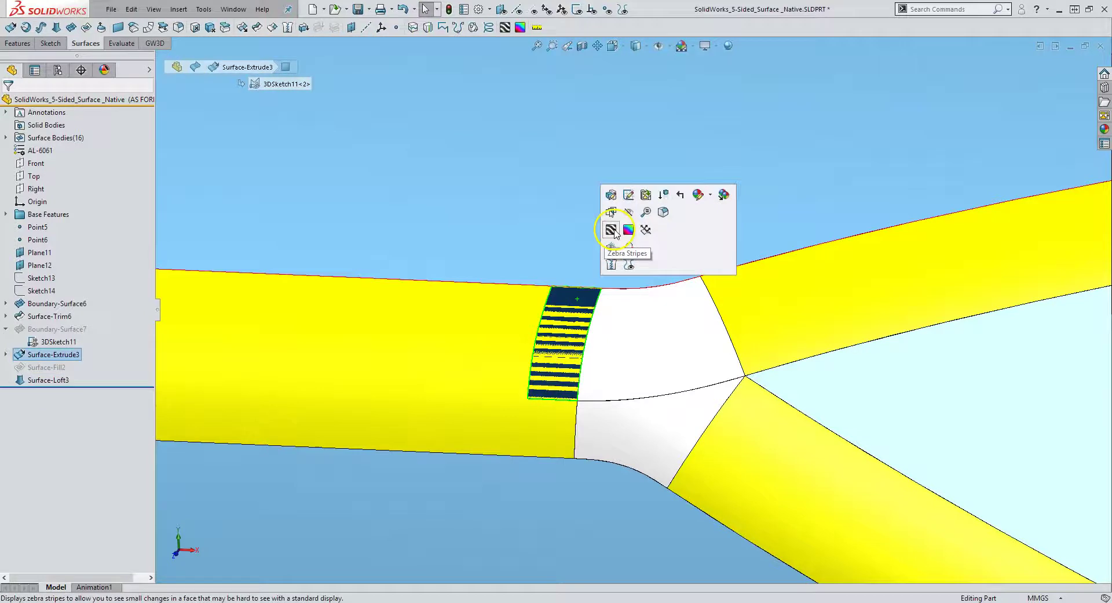
pyautogui.click(628, 212)
pyautogui.click(435, 268)
pyautogui.scroll(2, 638, 336)
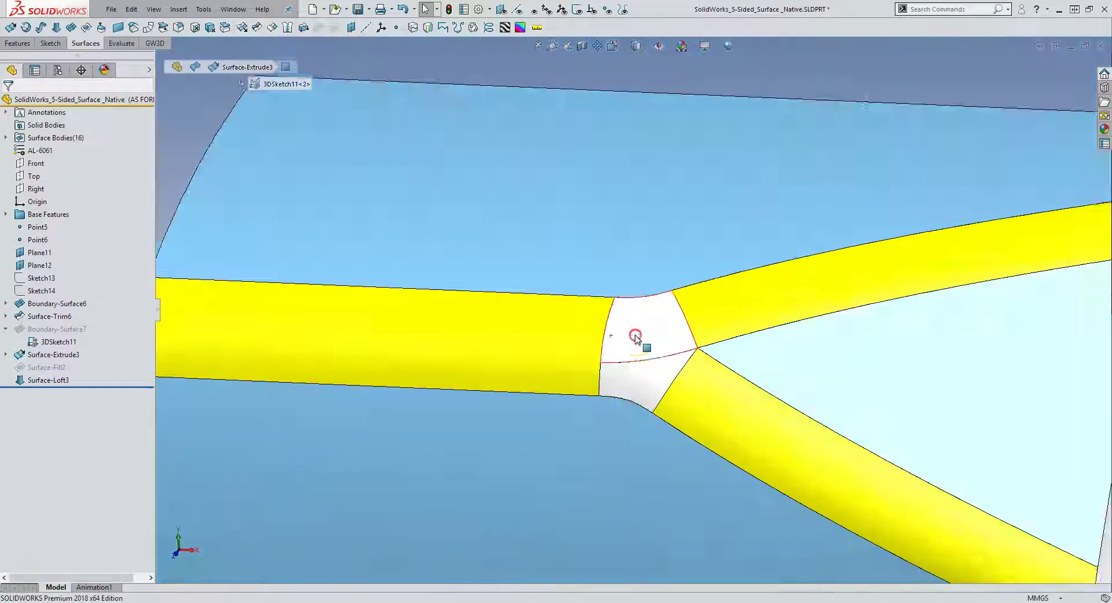
# Step: Turn on zebra stripes to check the new loft's continuity with the neighbouring yellow blends
pyautogui.moveTo(638, 336); pyautogui.dragTo(633, 270, button='middle')
pyautogui.scroll(-3, 633, 270)
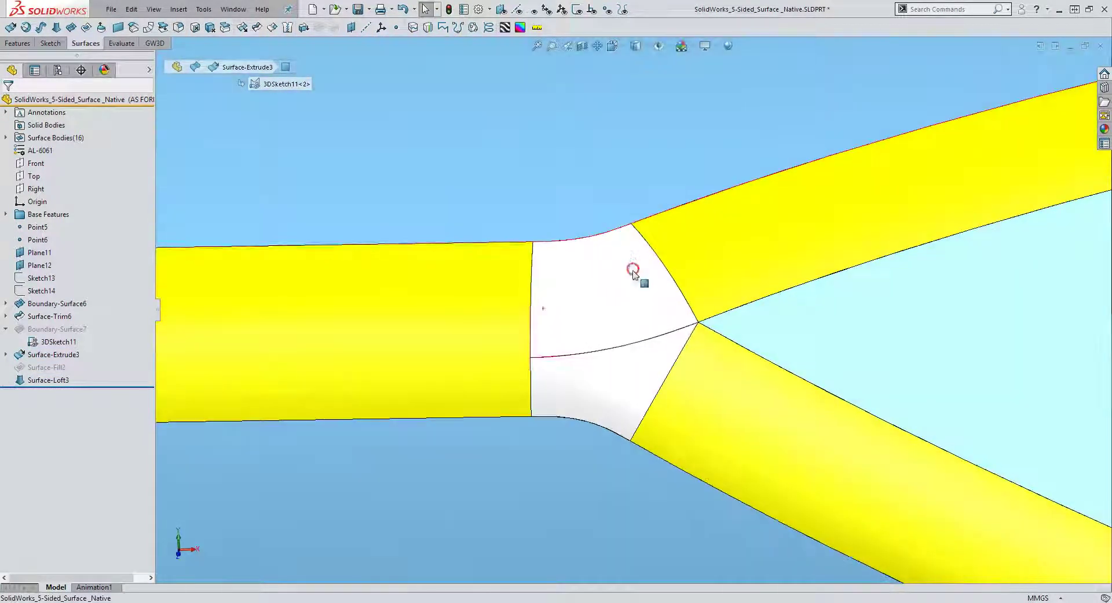
pyautogui.click(505, 28)
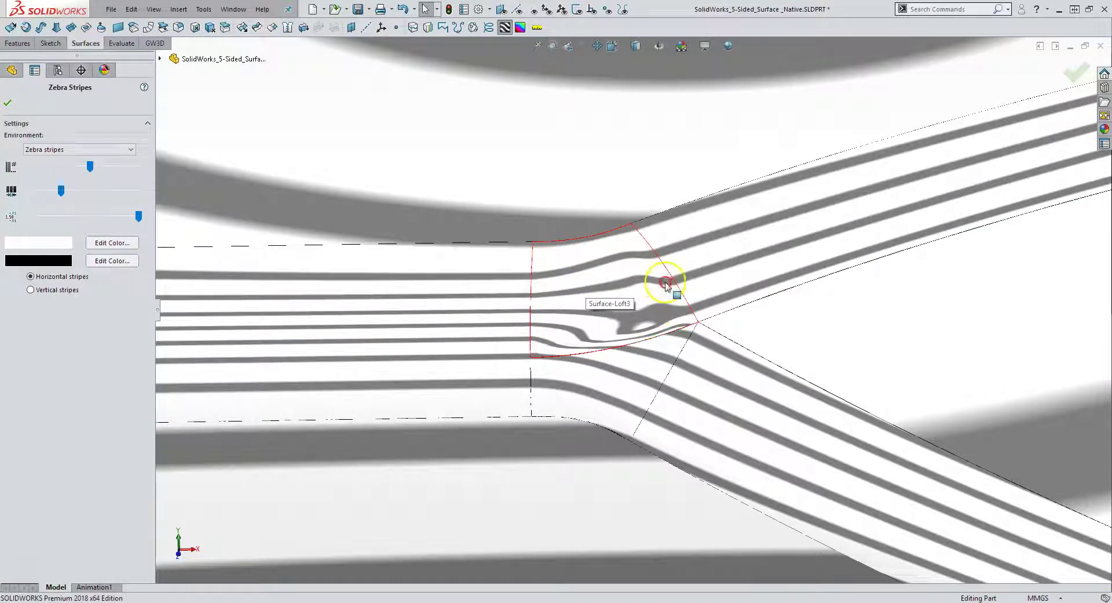
pyautogui.moveTo(658, 293)
pyautogui.mouseDown(button='middle')
pyautogui.moveTo(652, 262)
pyautogui.moveTo(678, 323)
pyautogui.moveTo(643, 290)
pyautogui.mouseUp(button='middle')
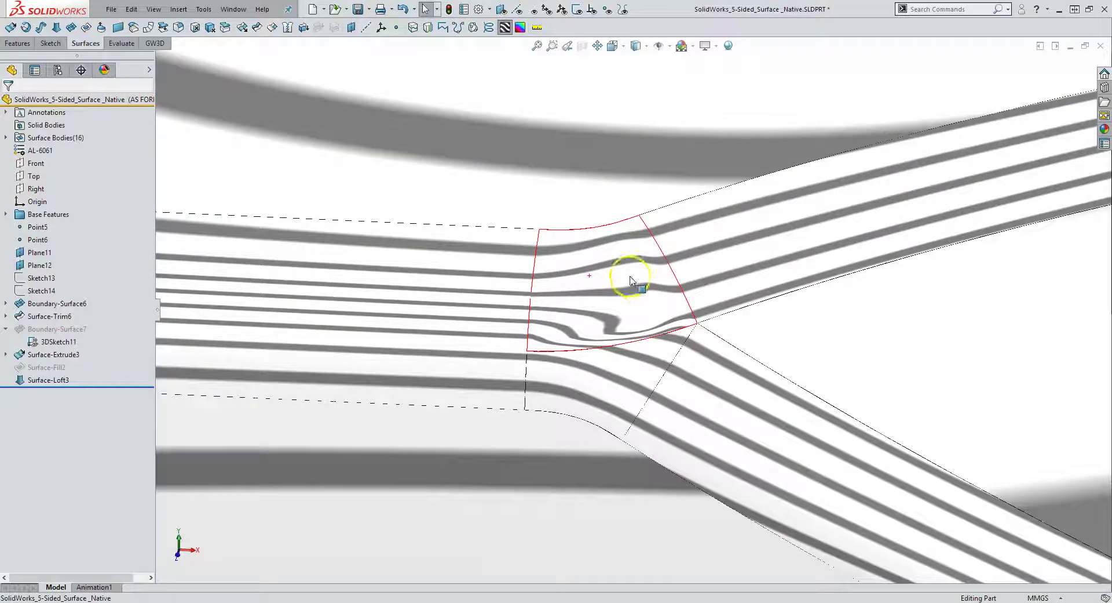
# Step: Inspect the NURBS orders, vertex counts and control mesh of the loft patch, and close the NURBS Surface information
pyautogui.click(560, 261)
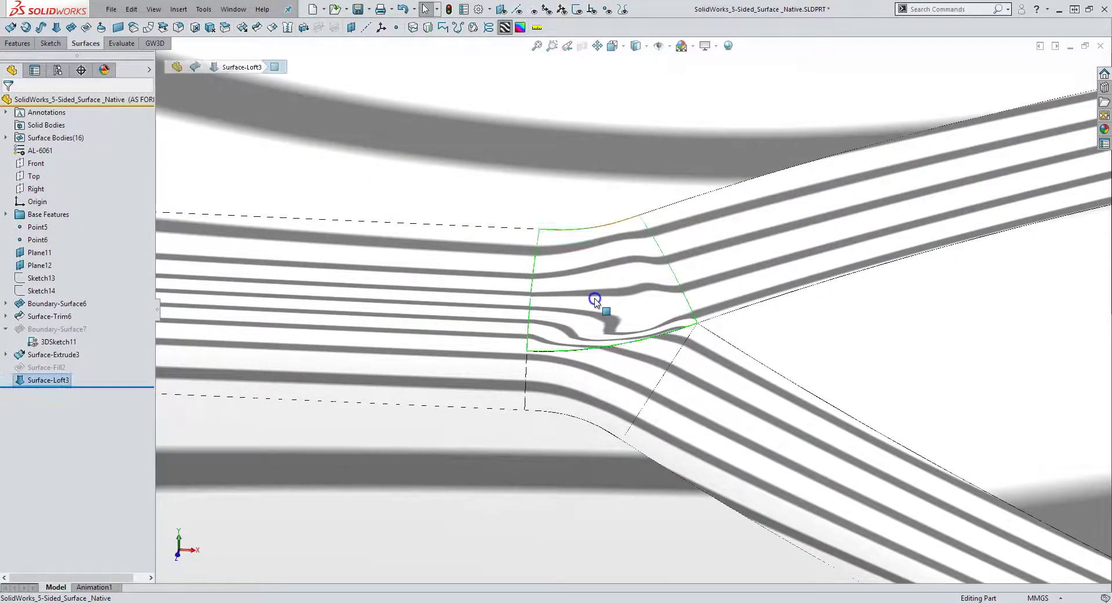
pyautogui.click(538, 28)
pyautogui.moveTo(609, 290); pyautogui.dragTo(637, 290, button='middle')
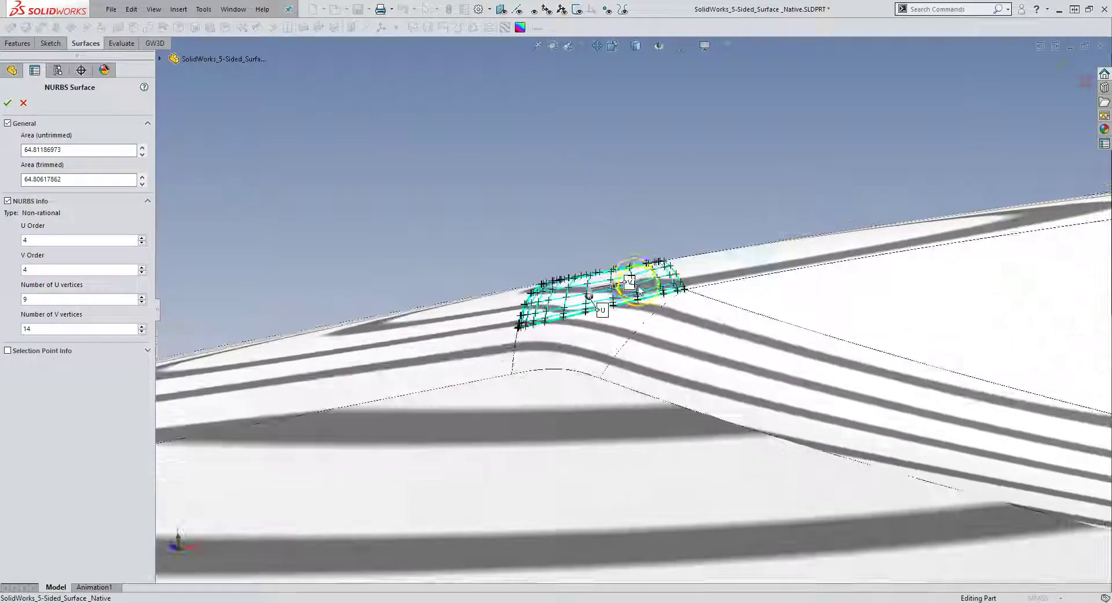
pyautogui.scroll(-5, 638, 290)
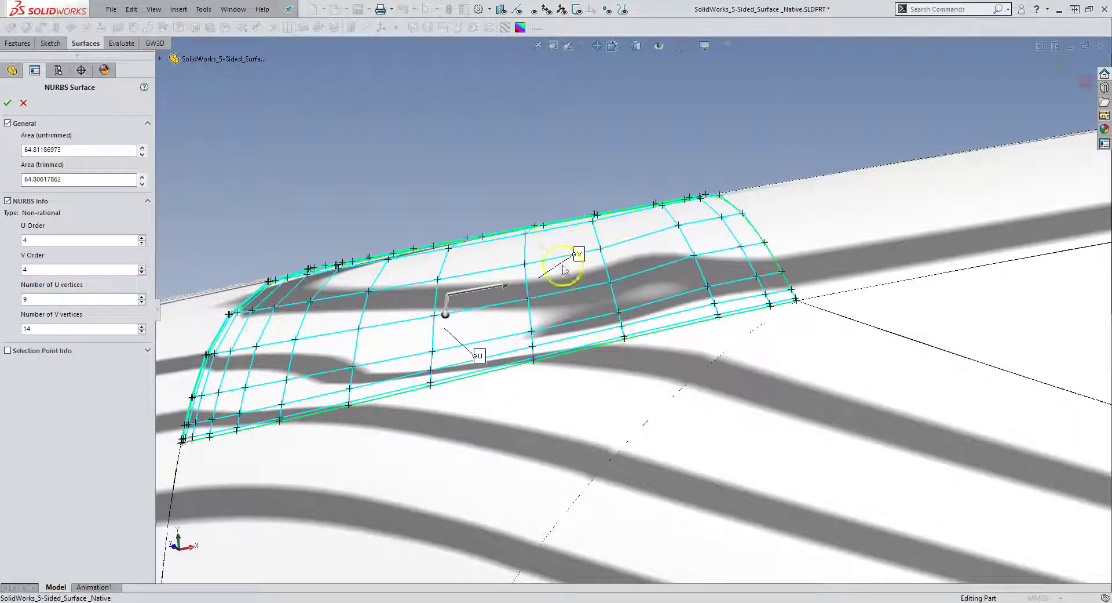
pyautogui.moveTo(470, 315); pyautogui.dragTo(155, 228, button='middle')
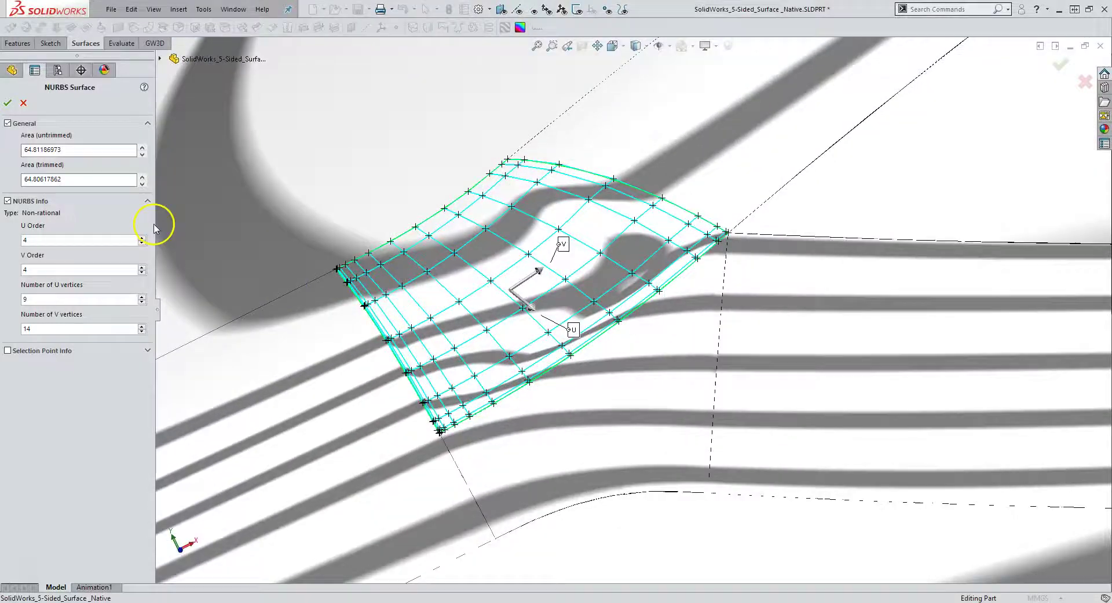
pyautogui.click(487, 29)
# Step: Examine the zebra stripes across the loft patch and the adjoining blends from several angles
pyautogui.scroll(-5, 580, 339)
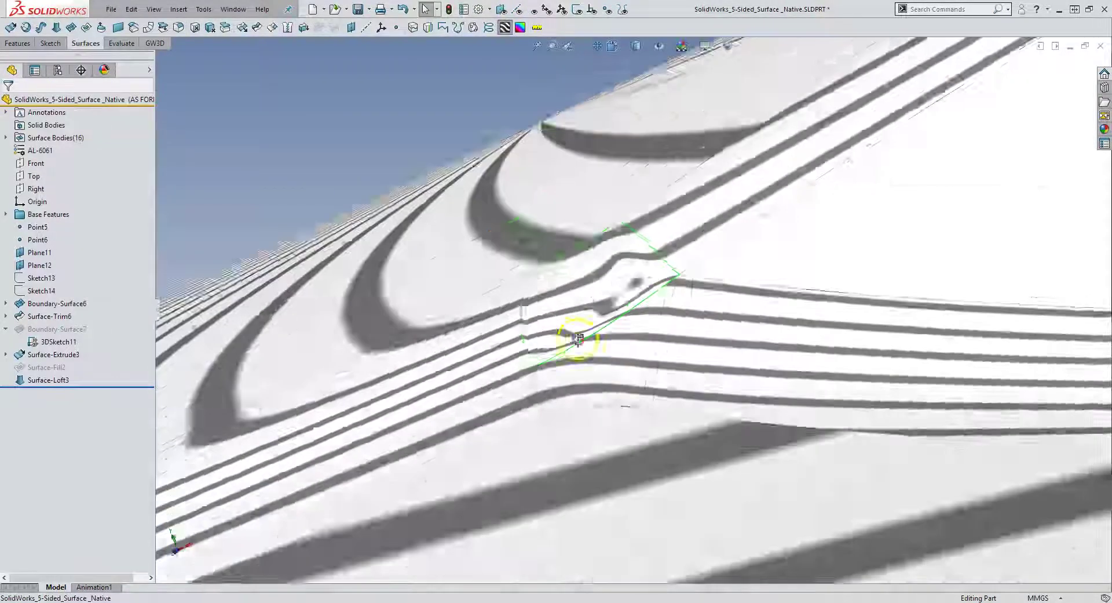
pyautogui.scroll(6, 579, 339)
pyautogui.moveTo(323, 174); pyautogui.dragTo(484, 213, button='middle')
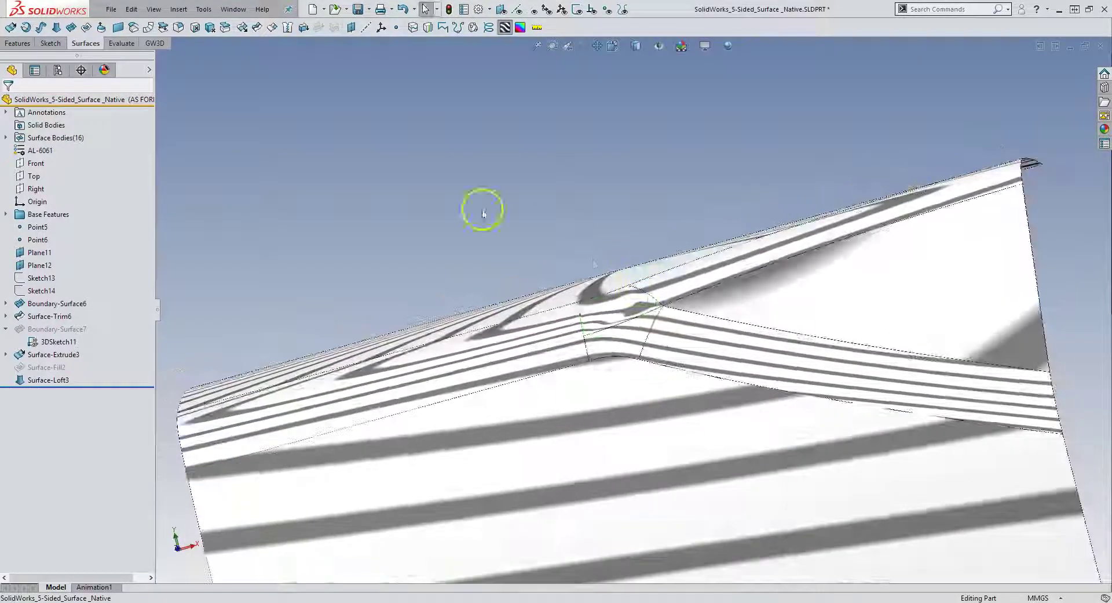
pyautogui.scroll(-3, 624, 357)
pyautogui.moveTo(688, 255); pyautogui.dragTo(681, 339, button='middle')
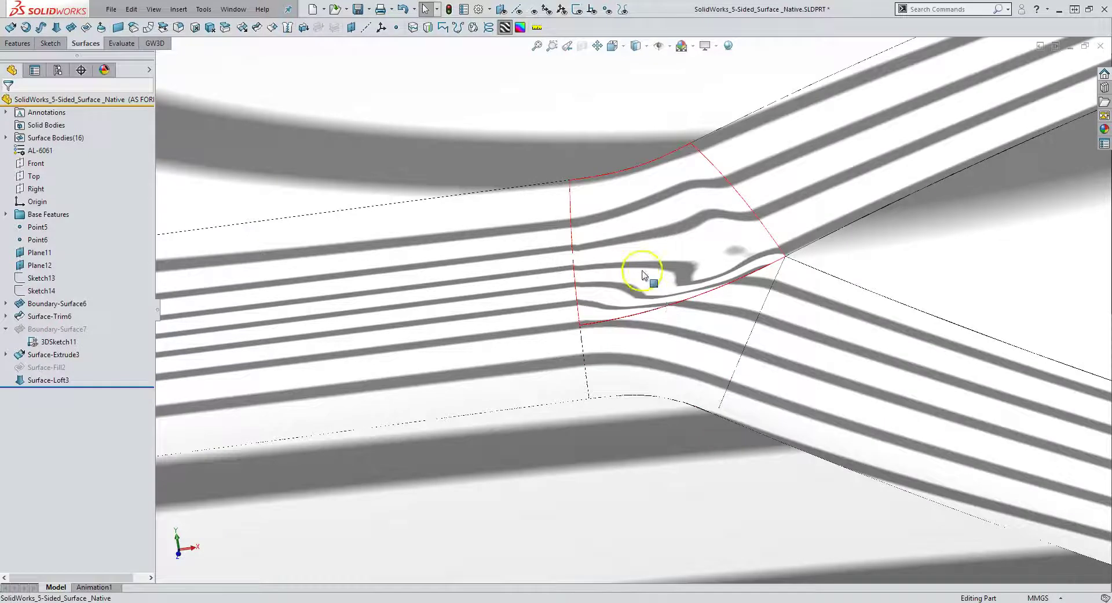
# Step: Suppress Surface-Loft3 and unsuppress Surface-Fill2 to compare the fill patch under zebra stripes
pyautogui.click(46, 381)
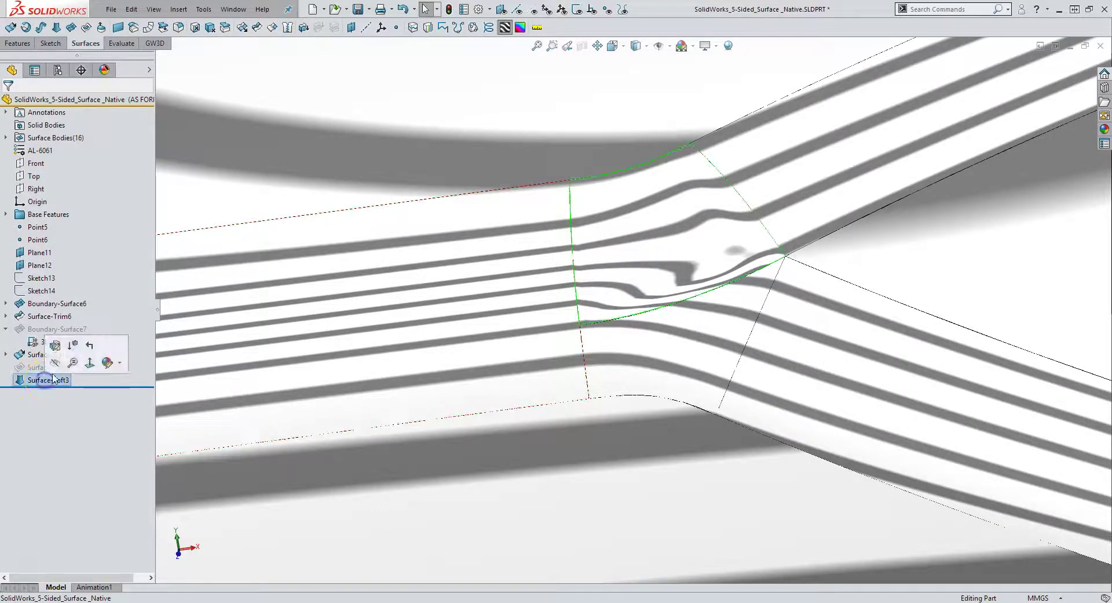
pyautogui.click(74, 350)
pyautogui.click(50, 367)
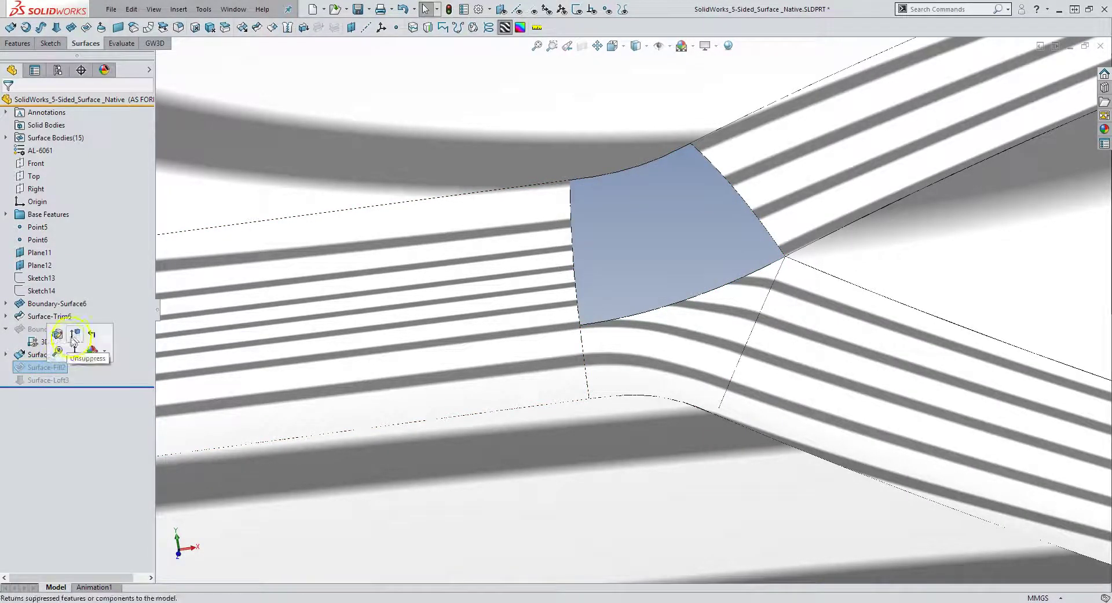
pyautogui.click(90, 339)
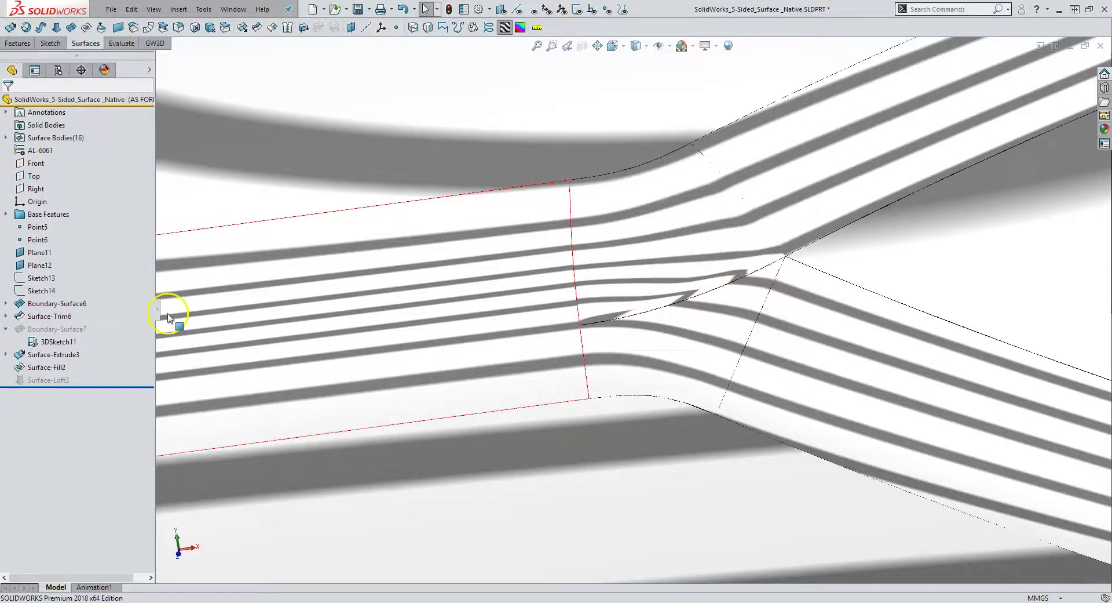
# Step: Suppress Surface-Fill2 and unsuppress Boundary-Surface7 so the boundary patch fills the gap
pyautogui.click(56, 370)
pyautogui.click(85, 334)
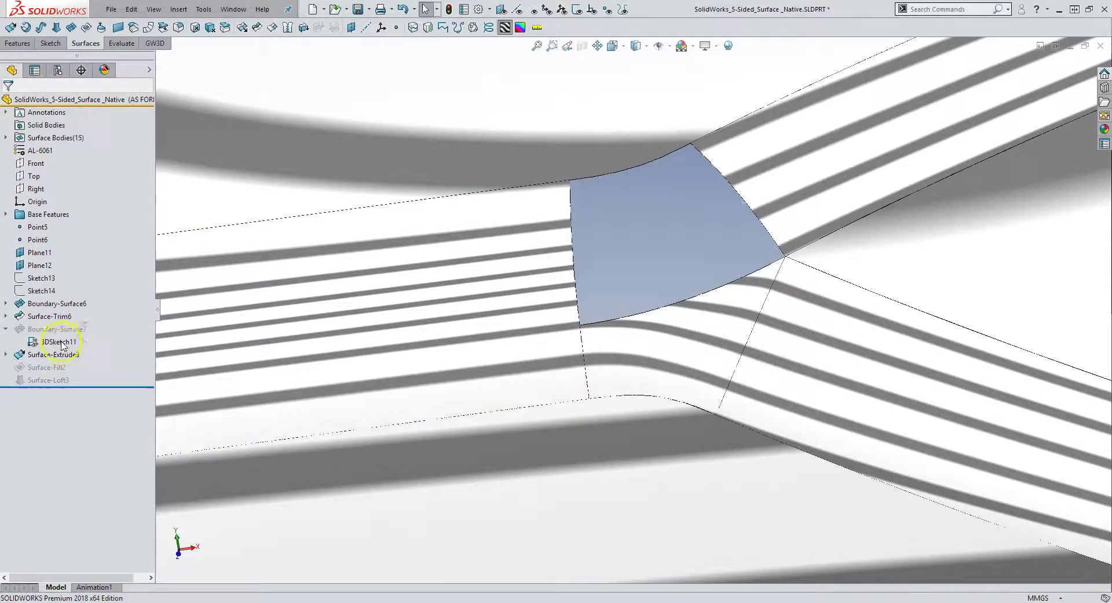
pyautogui.click(58, 329)
pyautogui.click(103, 294)
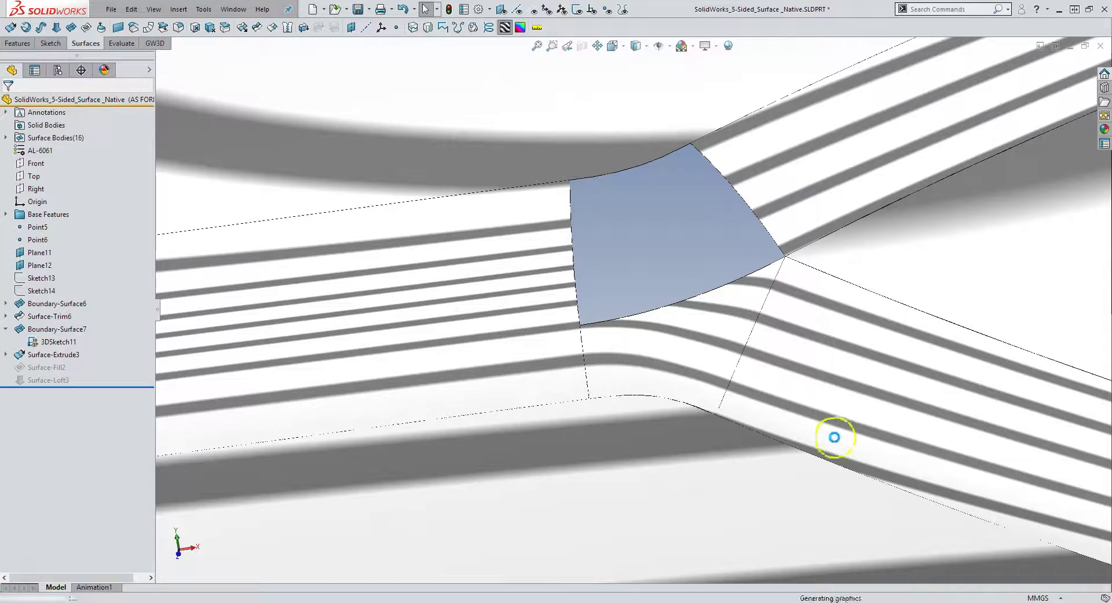
# Step: Check the zebra stripes over the whole model with the boundary patch, and turn the stripes off
pyautogui.scroll(6, 732, 323)
pyautogui.moveTo(770, 390); pyautogui.dragTo(708, 354, button='middle')
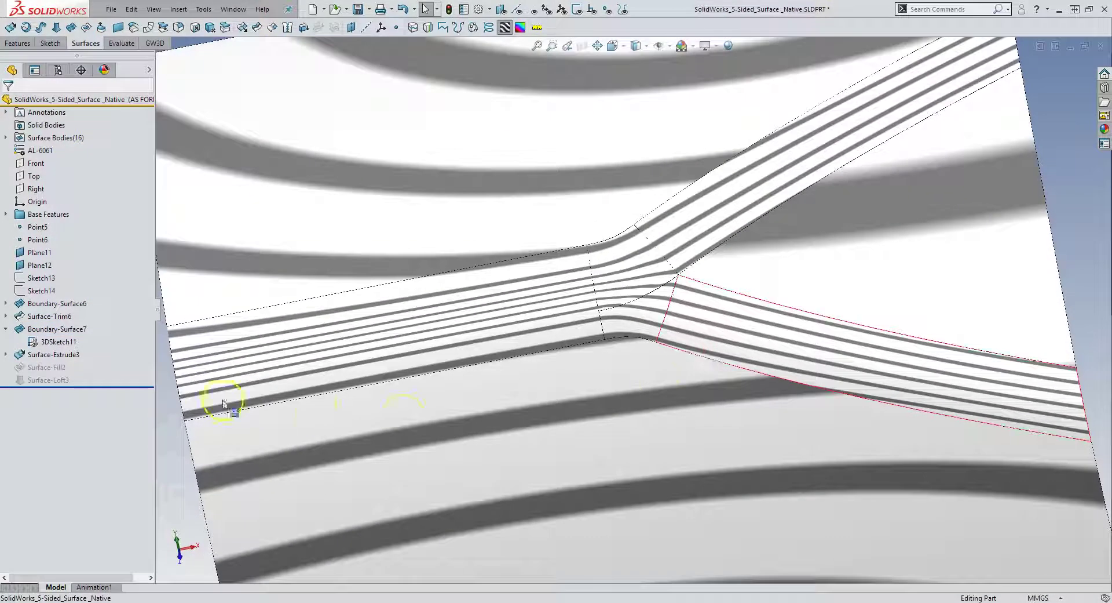
pyautogui.press('f')
pyautogui.moveTo(473, 409); pyautogui.dragTo(322, 284, button='middle')
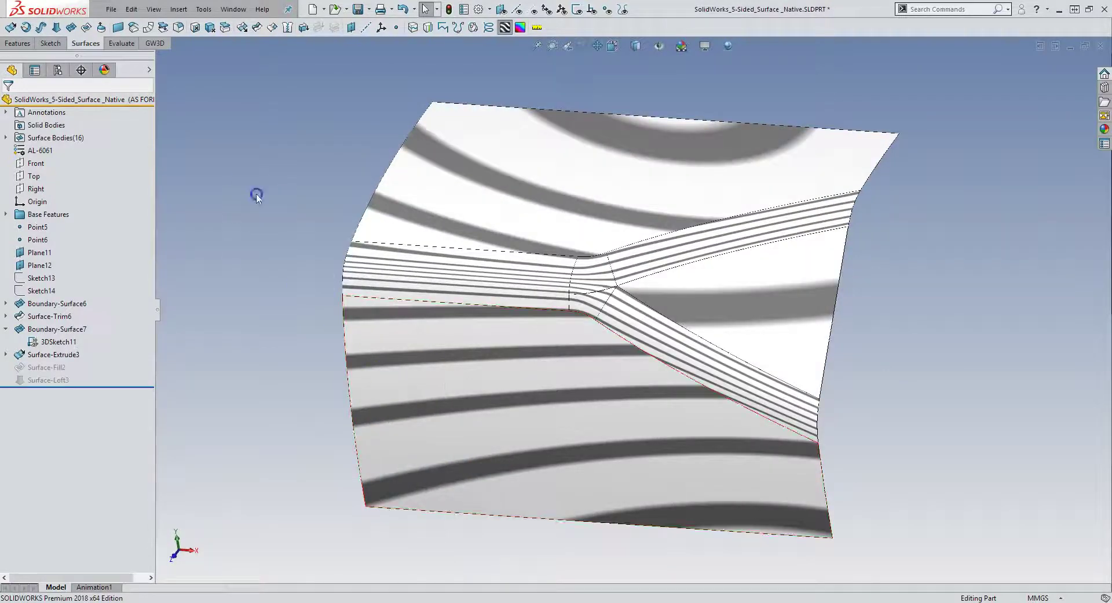
pyautogui.click(504, 28)
# Step: Examine the two white corner patches and how they meet the surrounding blends, close up and across the whole model
pyautogui.scroll(-5, 695, 291)
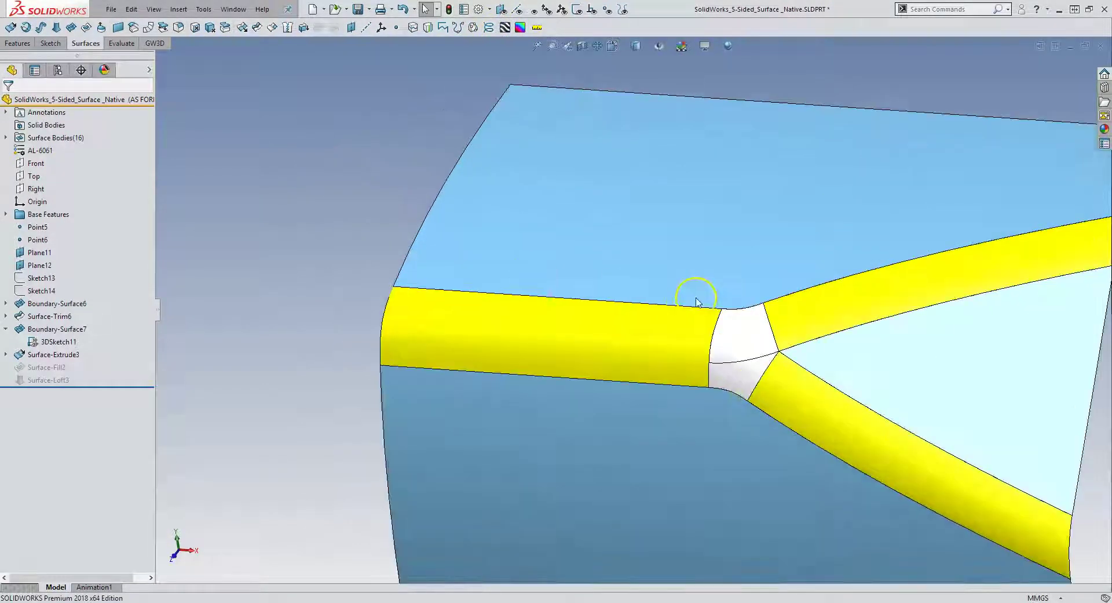
pyautogui.scroll(5, 875, 417)
pyautogui.moveTo(861, 409); pyautogui.dragTo(810, 384, button='middle')
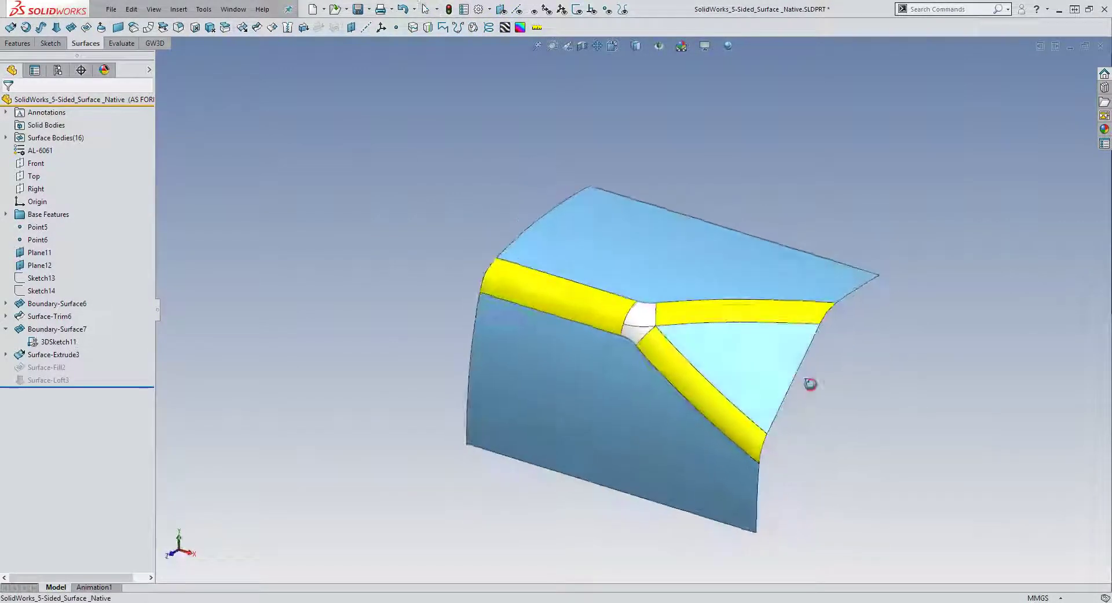
pyautogui.scroll(-5, 662, 336)
pyautogui.moveTo(562, 364); pyautogui.dragTo(552, 344, button='middle')
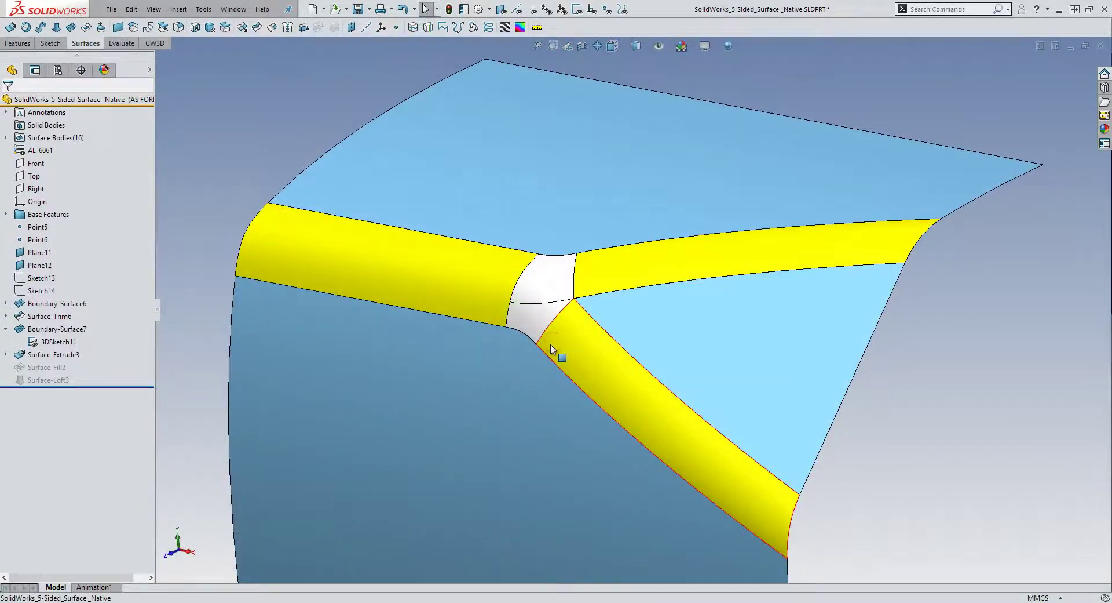
pyautogui.scroll(3, 637, 415)
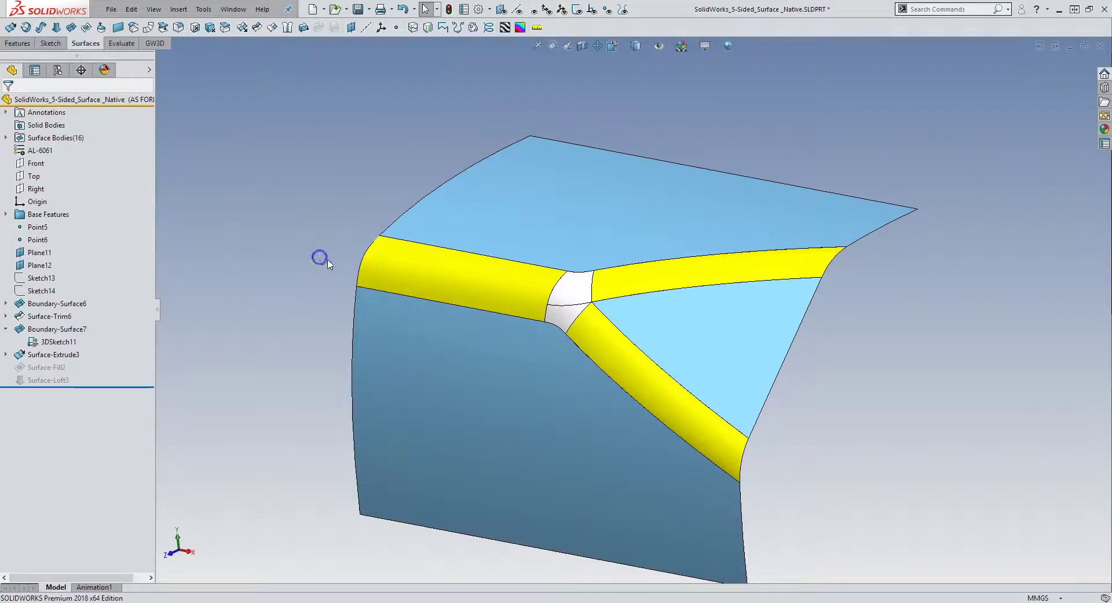
pyautogui.scroll(-2, 317, 260)
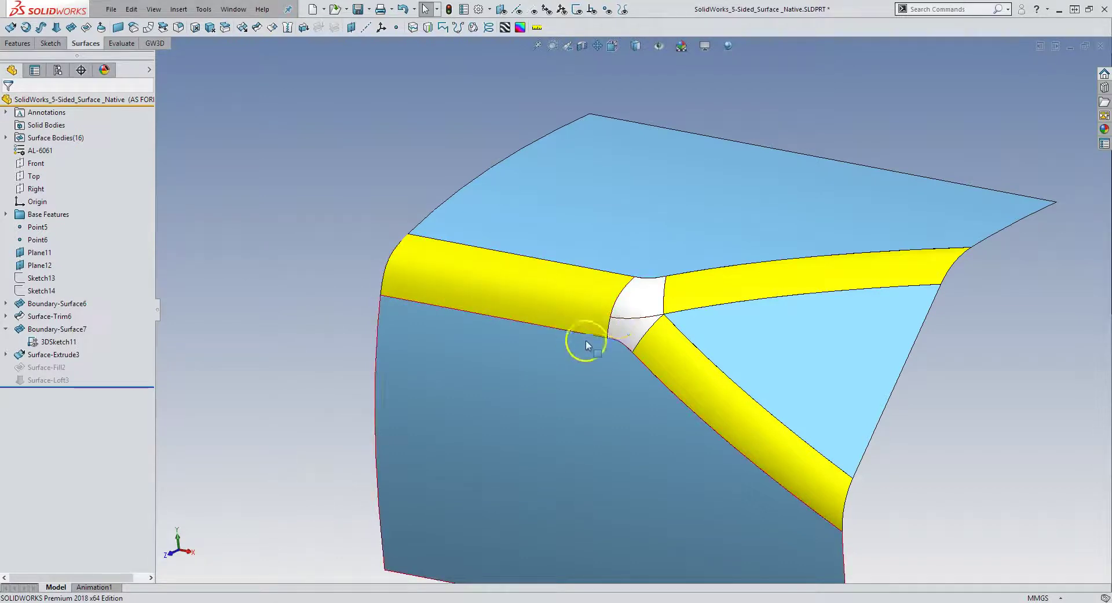
pyautogui.moveTo(627, 301); pyautogui.dragTo(641, 333, button='middle')
pyautogui.scroll(-3, 650, 304)
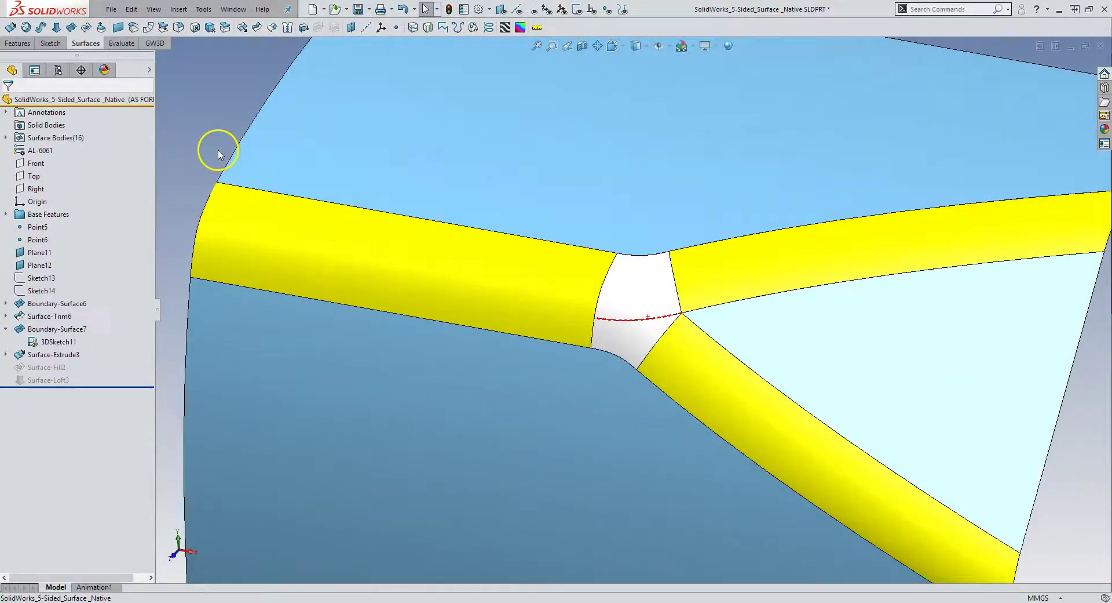
pyautogui.click(216, 171)
pyautogui.scroll(3, 746, 327)
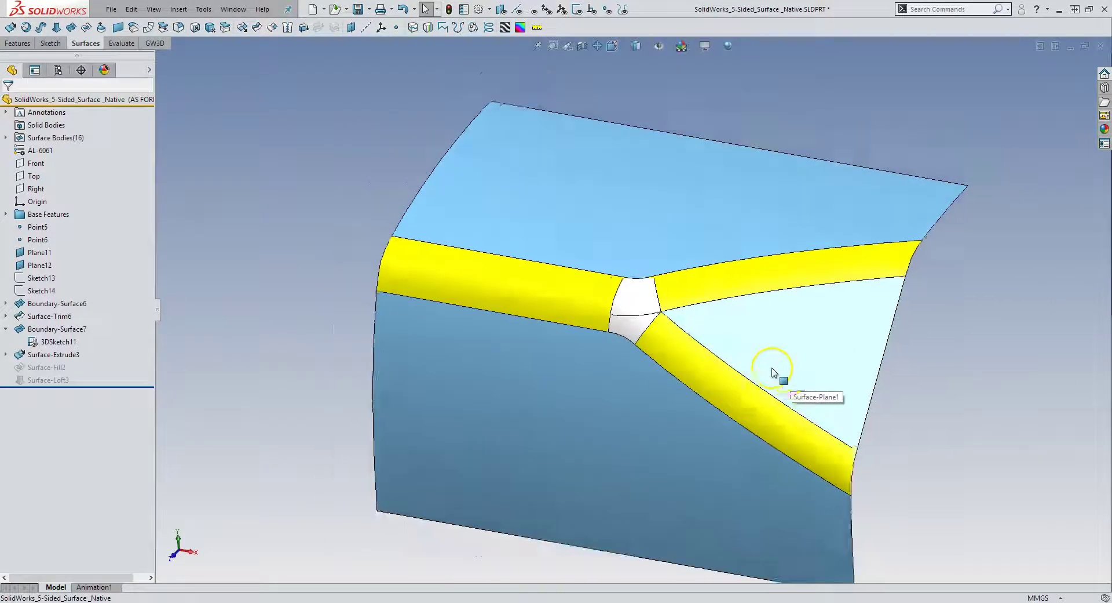
pyautogui.moveTo(772, 362)
pyautogui.mouseDown(button='middle')
pyautogui.moveTo(728, 365)
pyautogui.moveTo(731, 374)
pyautogui.mouseUp(button='middle')
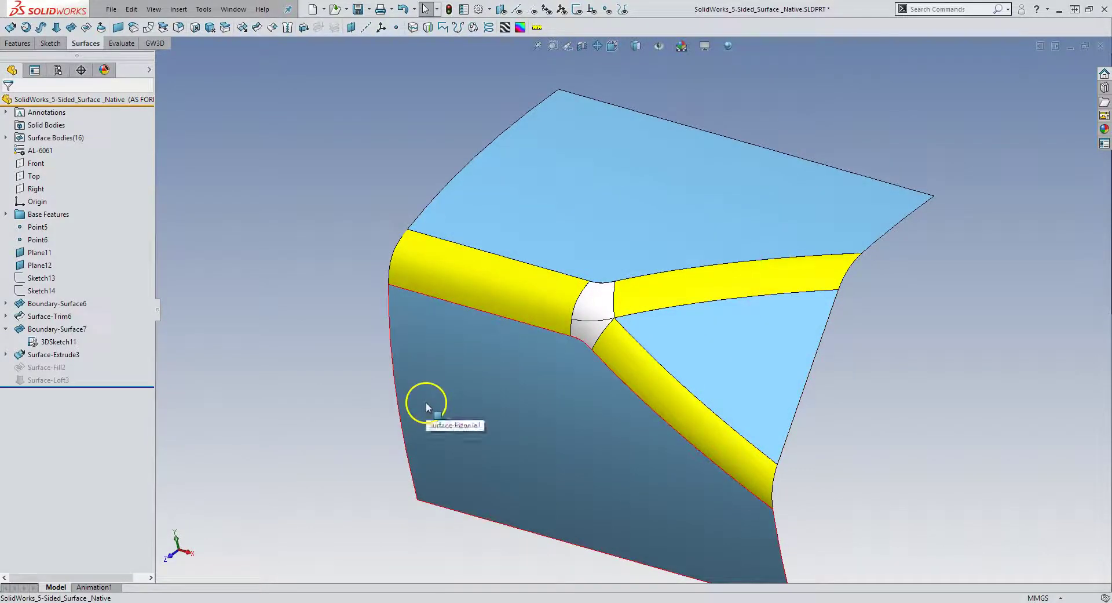
pyautogui.click(337, 339)
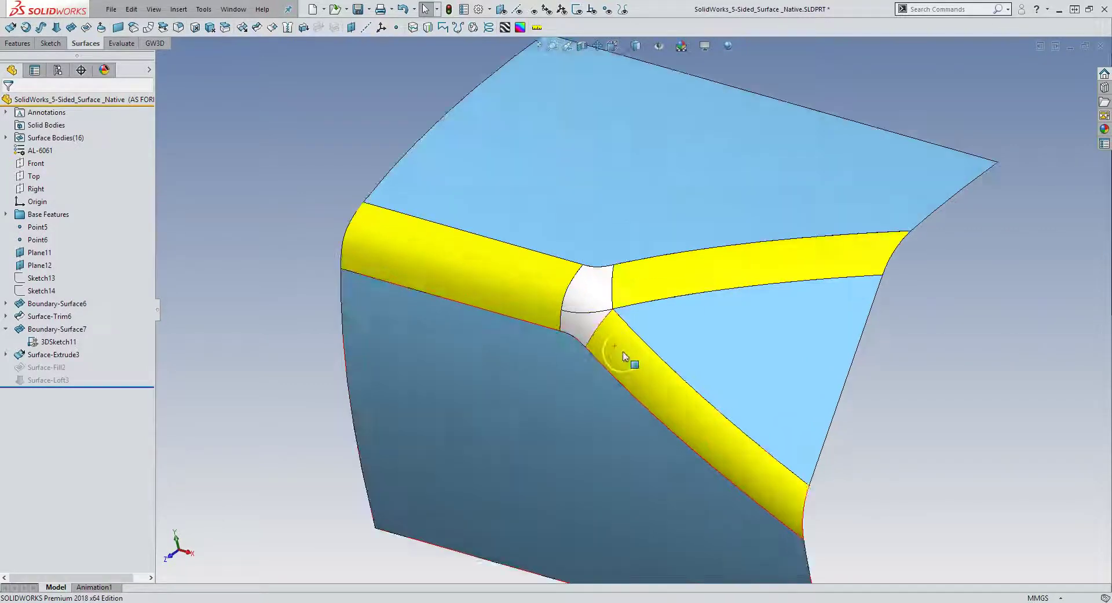
pyautogui.moveTo(626, 355); pyautogui.dragTo(663, 325, button='middle')
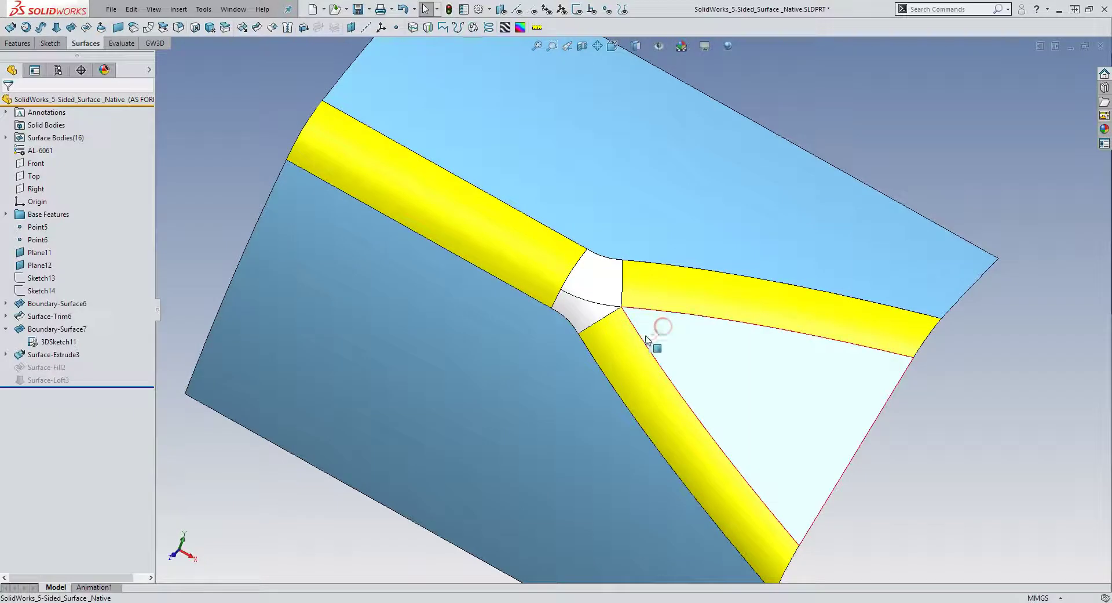